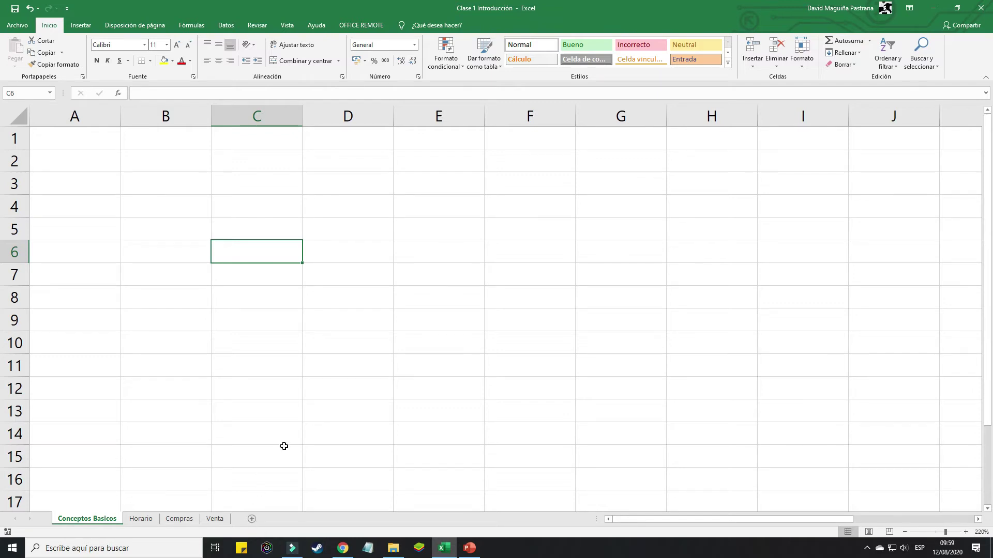
# Insert a new worksheet after the Conceptos Basicos sheet and rename Conceptos Basicos as "Conceptos Basicos!"
pyautogui.click(252, 522)
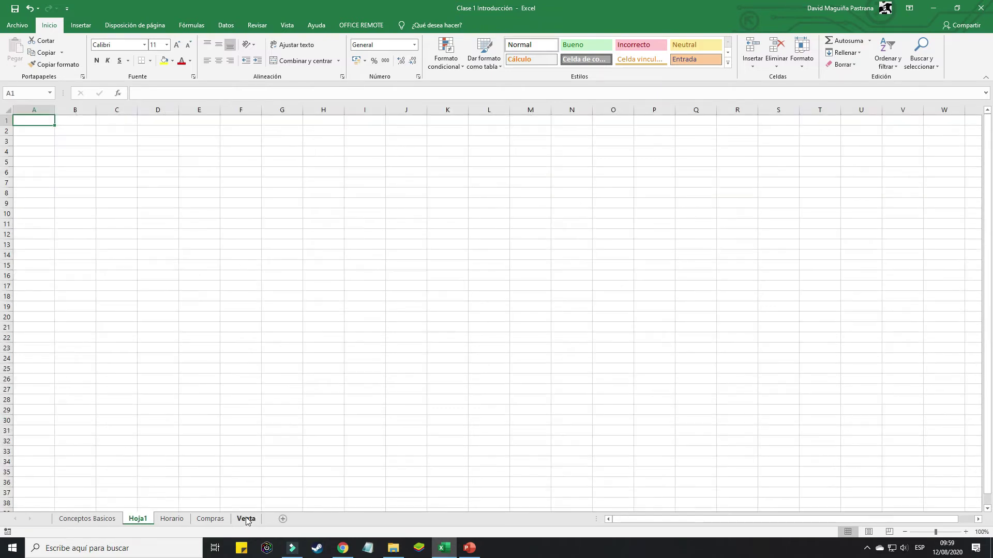
pyautogui.click(95, 521)
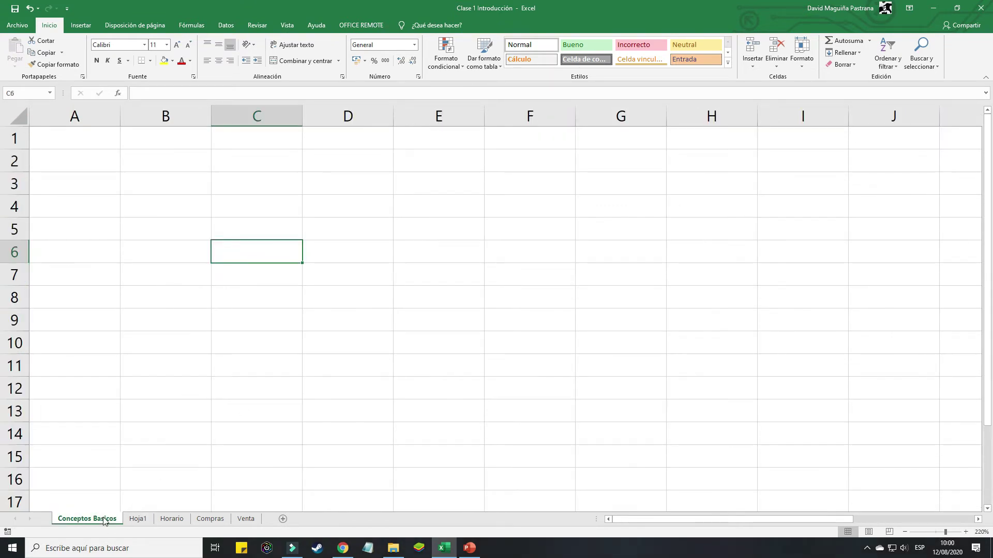
pyautogui.doubleClick(104, 519)
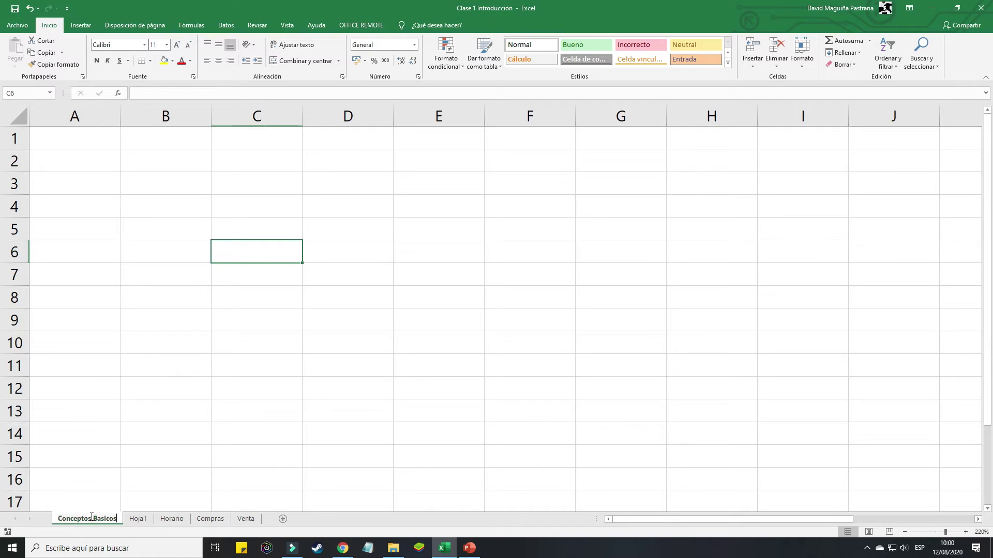
pyautogui.click(112, 516)
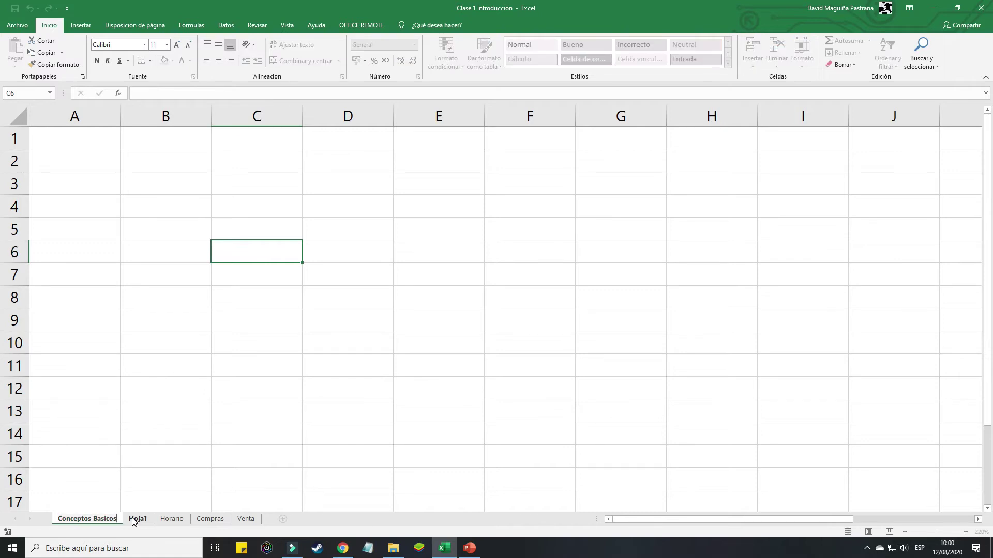
pyautogui.write('!')
pyautogui.press('Return')
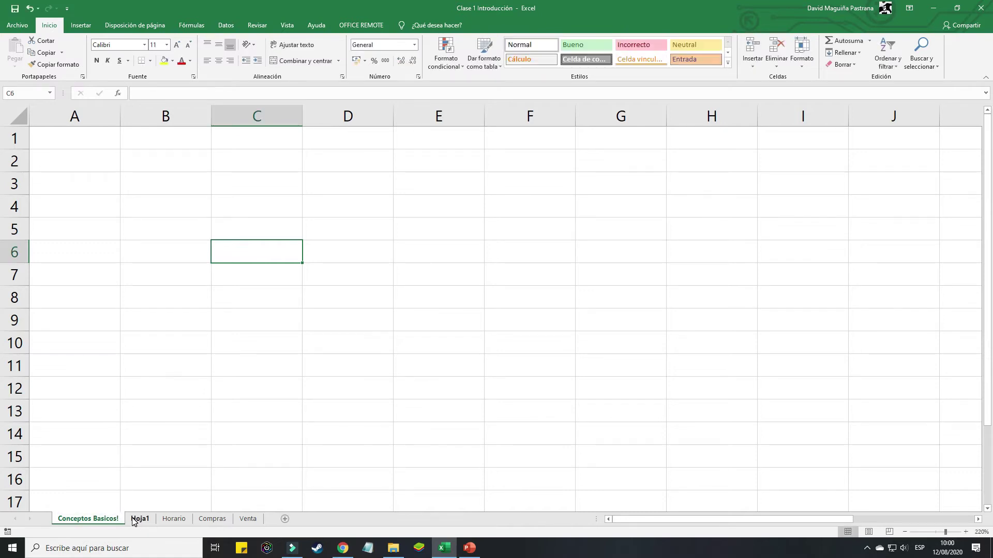
# Open the Windows Magnifier (Lupa) and raise the screen magnification to 200%
pyautogui.click(257, 229)
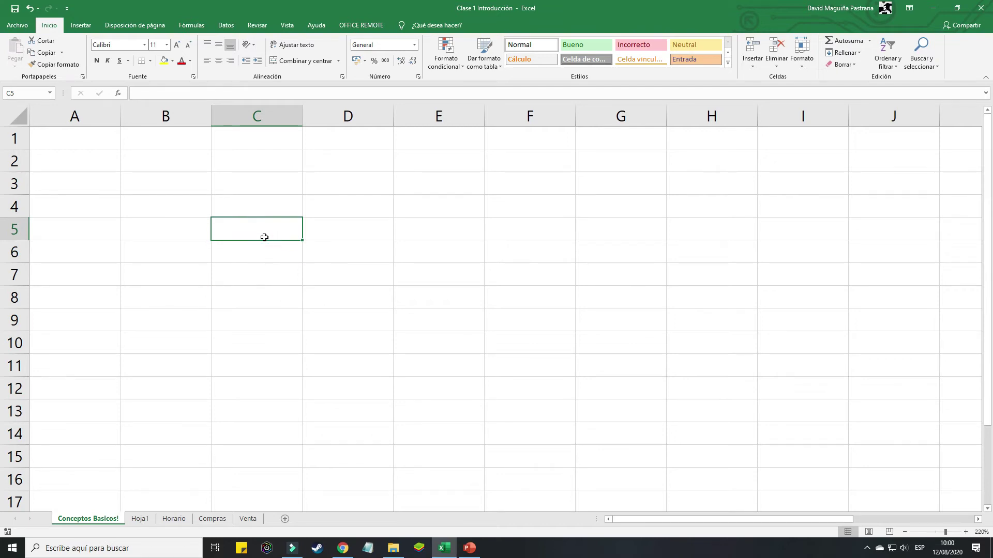
pyautogui.click(264, 205)
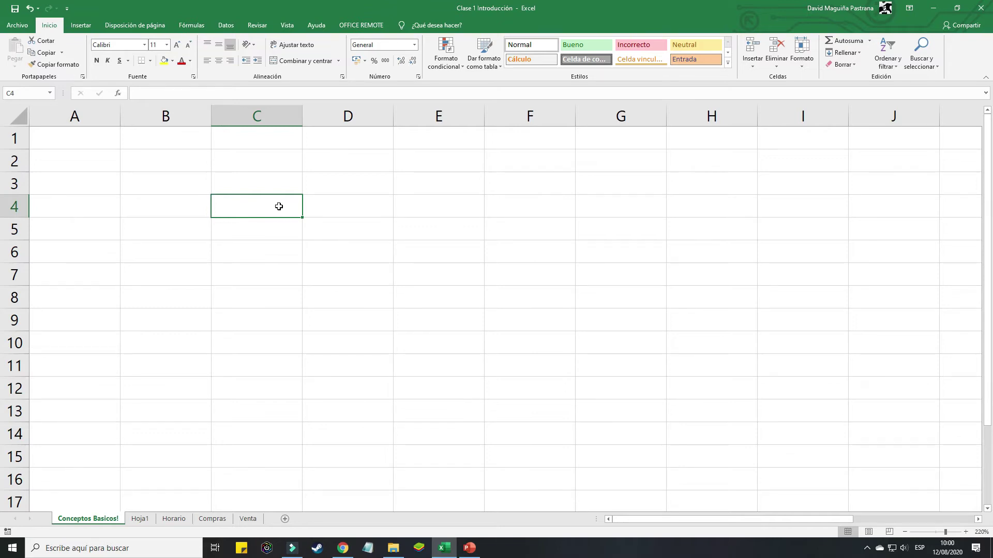
pyautogui.click(163, 549)
pyautogui.write('lupa')
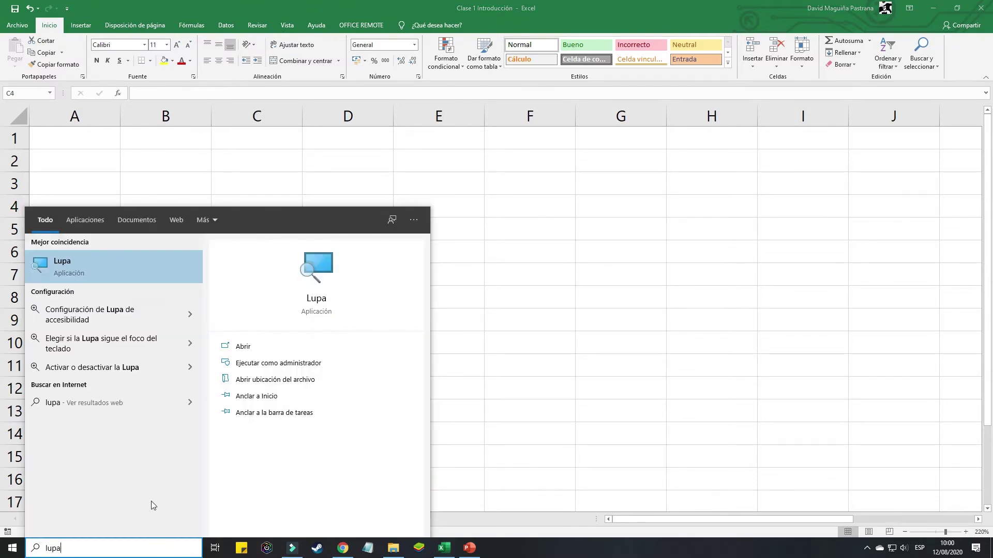
pyautogui.click(121, 269)
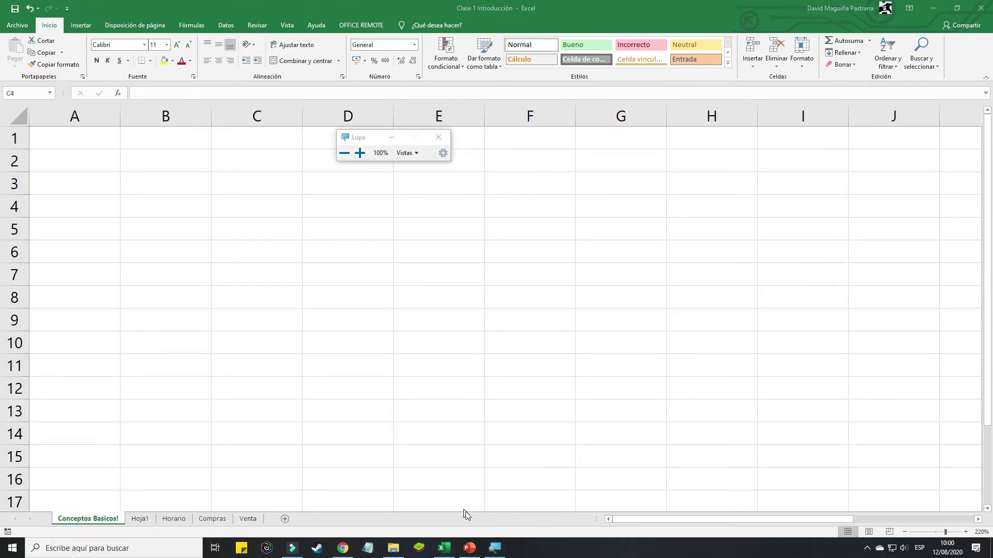
pyautogui.click(360, 153)
pyautogui.click(439, 133)
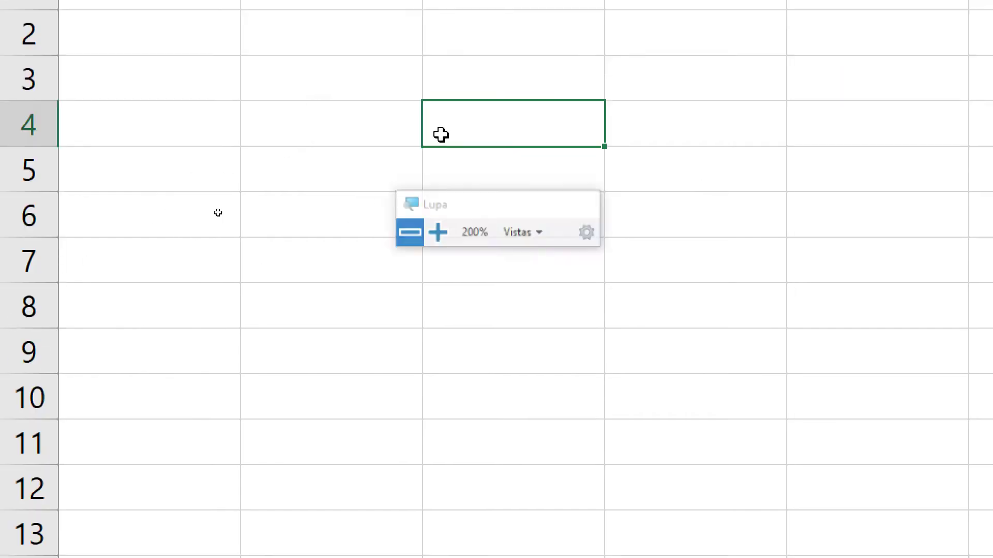
# Repeatedly select cell blocks starting at B5, such as B5:E11 and B5:D10, finishing on B5 alone
pyautogui.click(388, 175)
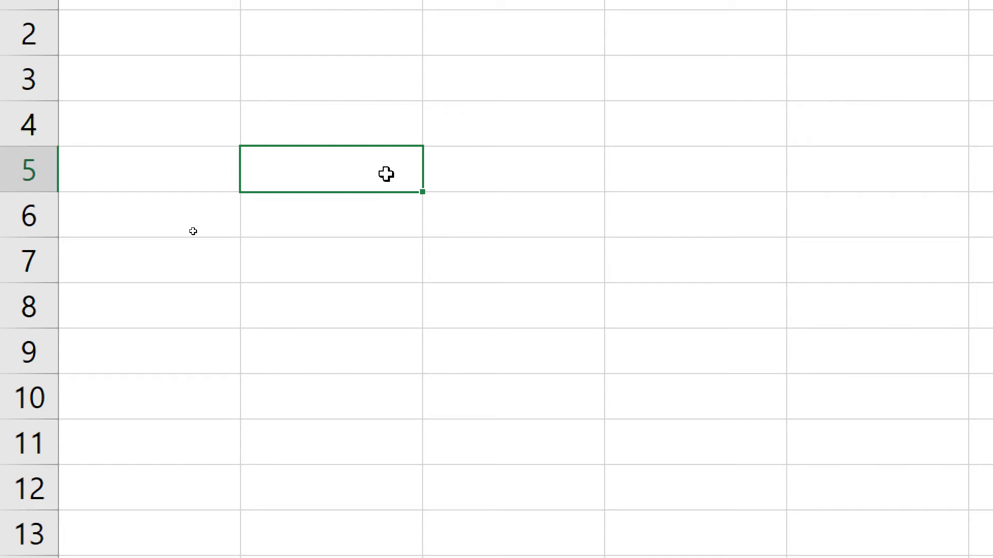
pyautogui.moveTo(346, 173); pyautogui.dragTo(630, 334)
pyautogui.click(468, 253)
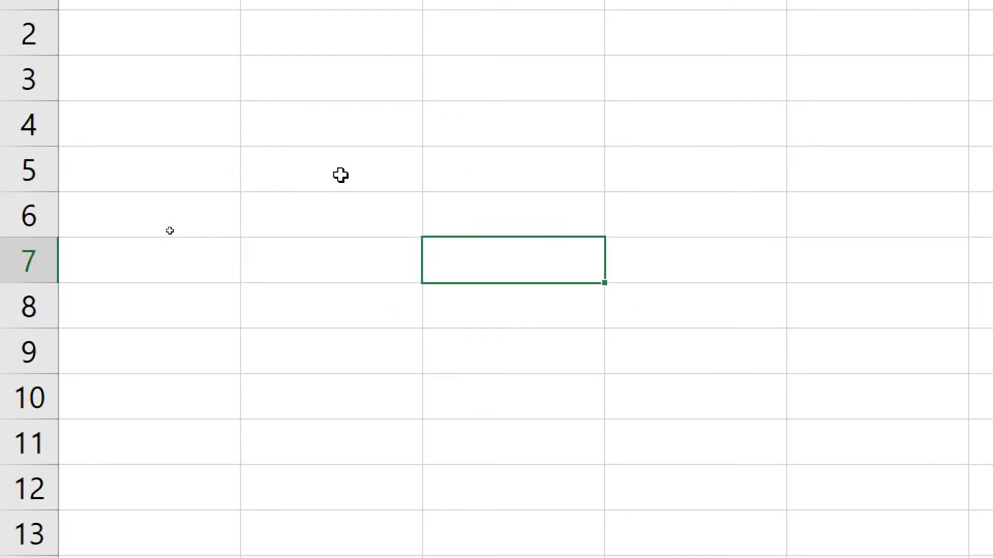
pyautogui.click(336, 170)
pyautogui.moveTo(377, 186); pyautogui.dragTo(703, 390)
pyautogui.click(500, 243)
pyautogui.moveTo(374, 180); pyautogui.dragTo(715, 408)
pyautogui.moveTo(334, 174); pyautogui.dragTo(785, 486)
pyautogui.click(361, 138)
pyautogui.moveTo(334, 162); pyautogui.dragTo(747, 400)
pyautogui.moveTo(394, 175); pyautogui.dragTo(756, 428)
pyautogui.click(403, 213)
pyautogui.moveTo(383, 175); pyautogui.dragTo(753, 430)
pyautogui.click(469, 260)
pyautogui.moveTo(312, 153); pyautogui.dragTo(789, 446)
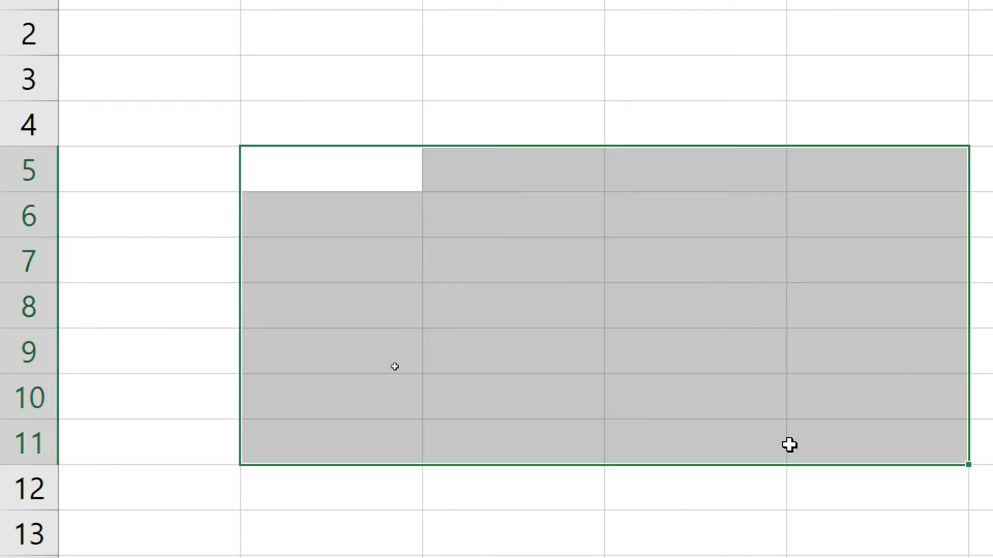
pyautogui.click(748, 429)
pyautogui.click(312, 151)
pyautogui.moveTo(312, 150); pyautogui.dragTo(709, 419)
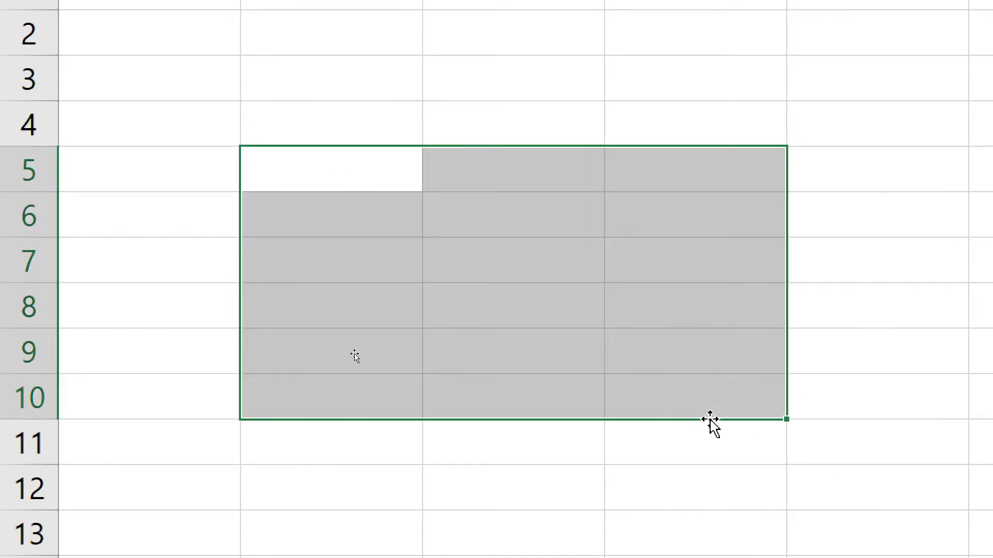
pyautogui.click(482, 266)
pyautogui.click(393, 172)
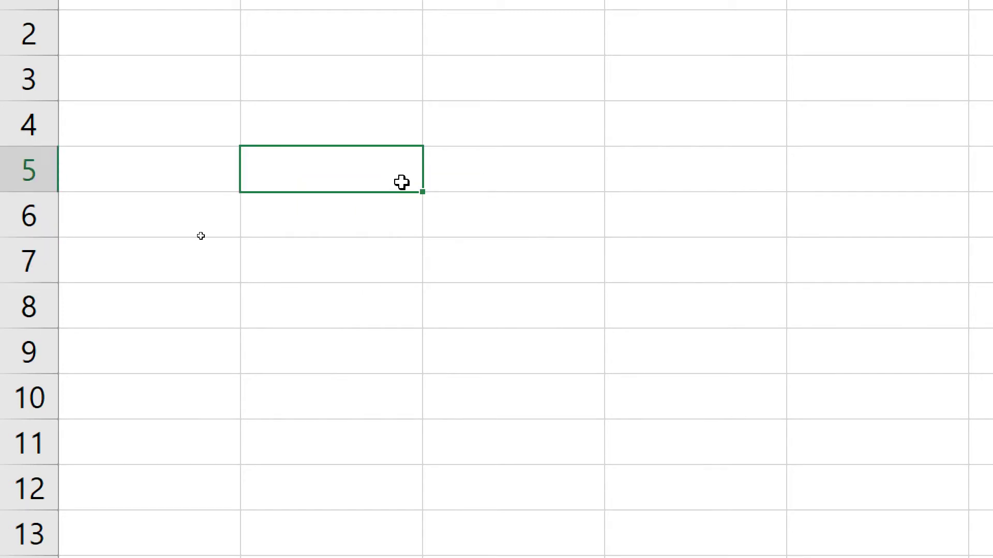
# Use the fill handle to extend the empty cell B4 down to B9
pyautogui.click(364, 142)
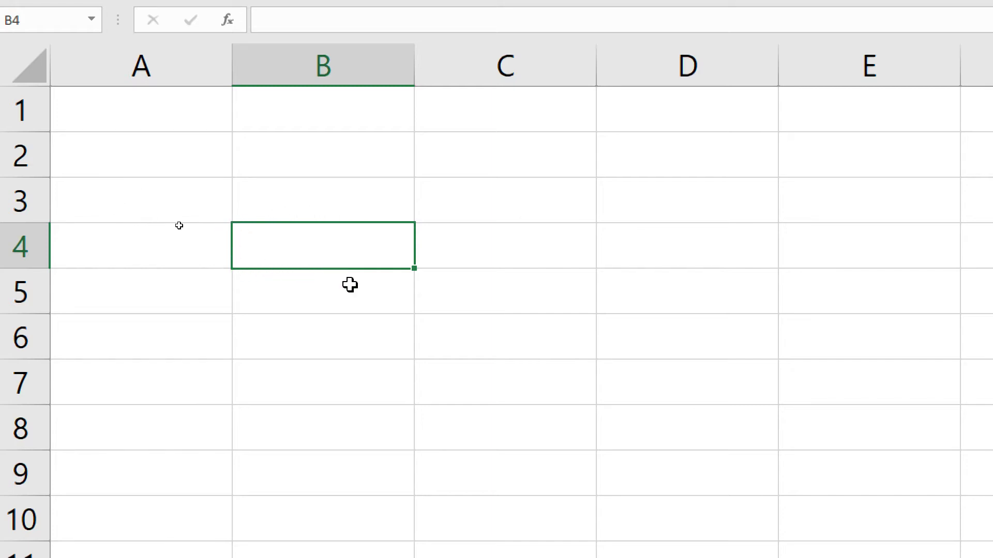
pyautogui.moveTo(418, 278); pyautogui.dragTo(430, 476)
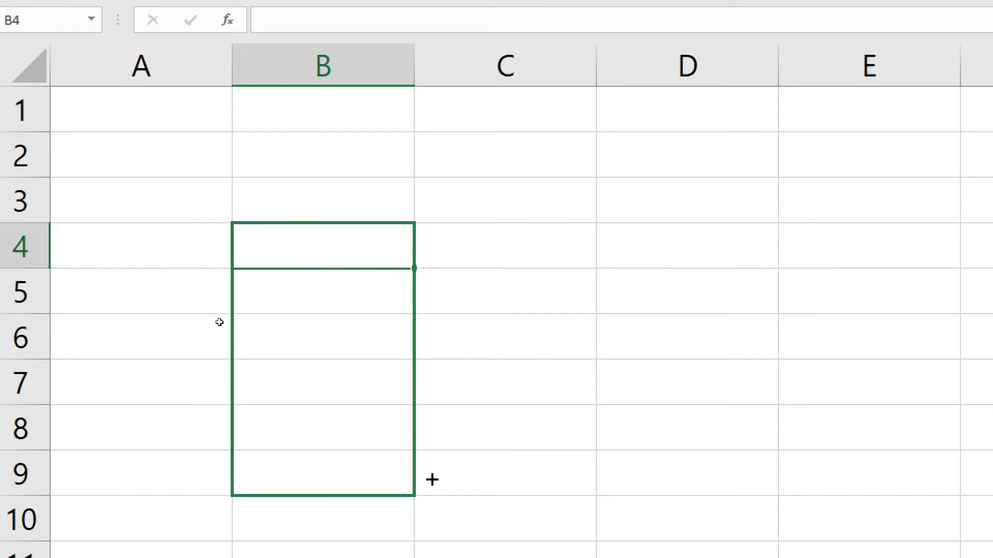
pyautogui.click(395, 325)
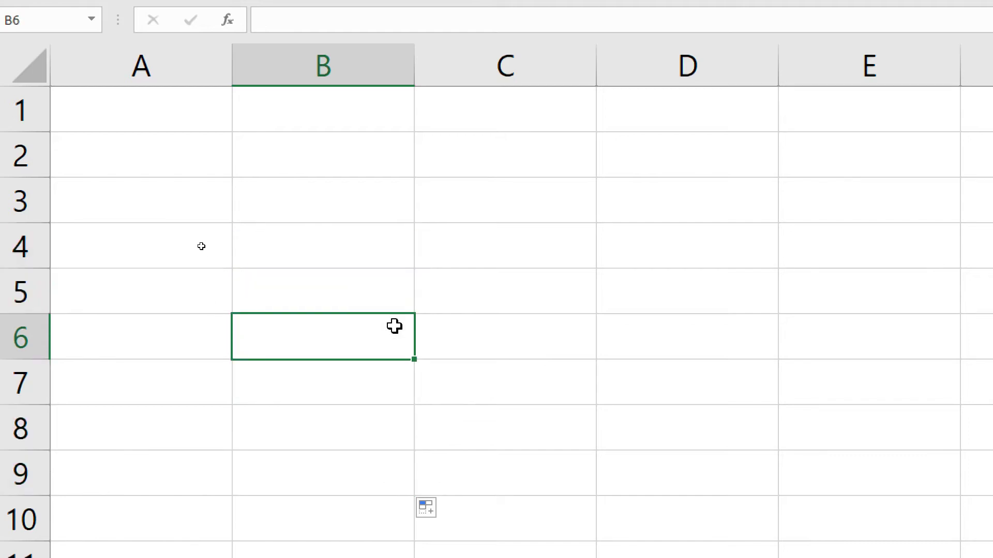
# Enter a person's first name in capital letters in cell B3
pyautogui.click(370, 215)
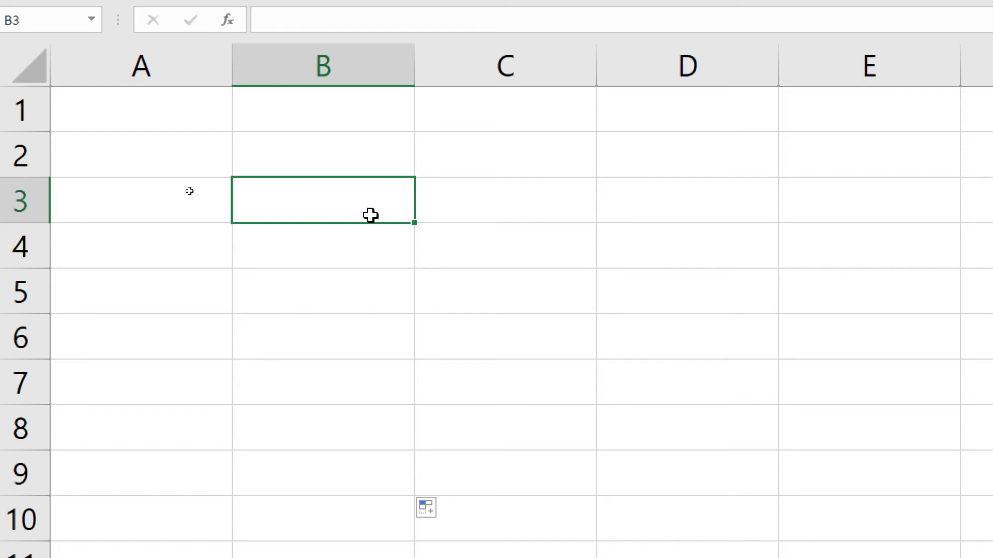
pyautogui.write('dav')
pyautogui.press('BackSpace')
pyautogui.press('BackSpace')
pyautogui.press('BackSpace')
pyautogui.write('DAVID')
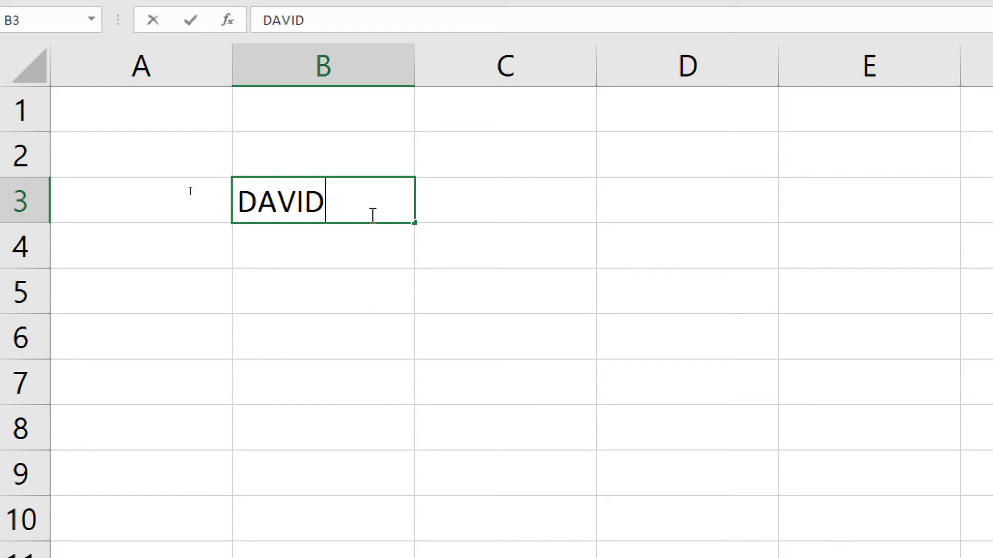
pyautogui.click(375, 285)
# Move the name from cell B3 to E4 and back to B3
pyautogui.click(366, 210)
pyautogui.moveTo(334, 226); pyautogui.dragTo(847, 228)
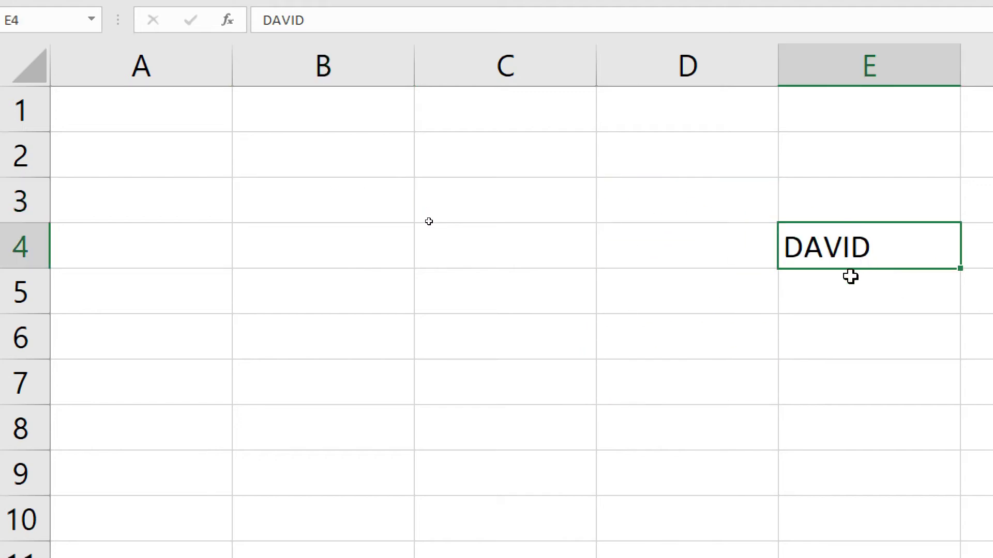
pyautogui.moveTo(856, 274); pyautogui.dragTo(350, 207)
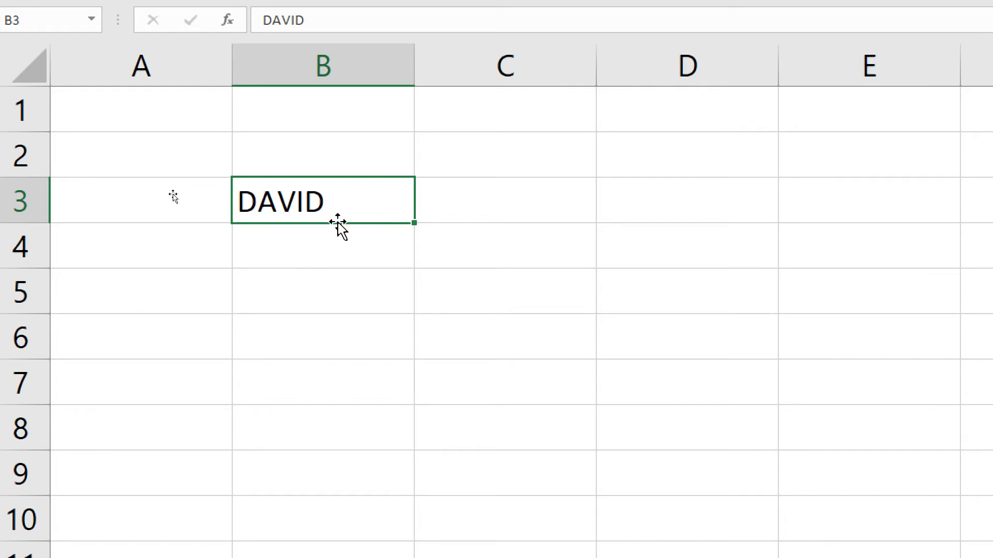
pyautogui.moveTo(339, 223); pyautogui.dragTo(279, 201)
# Fill the name in cell B3 down through B8
pyautogui.moveTo(414, 225); pyautogui.dragTo(414, 471)
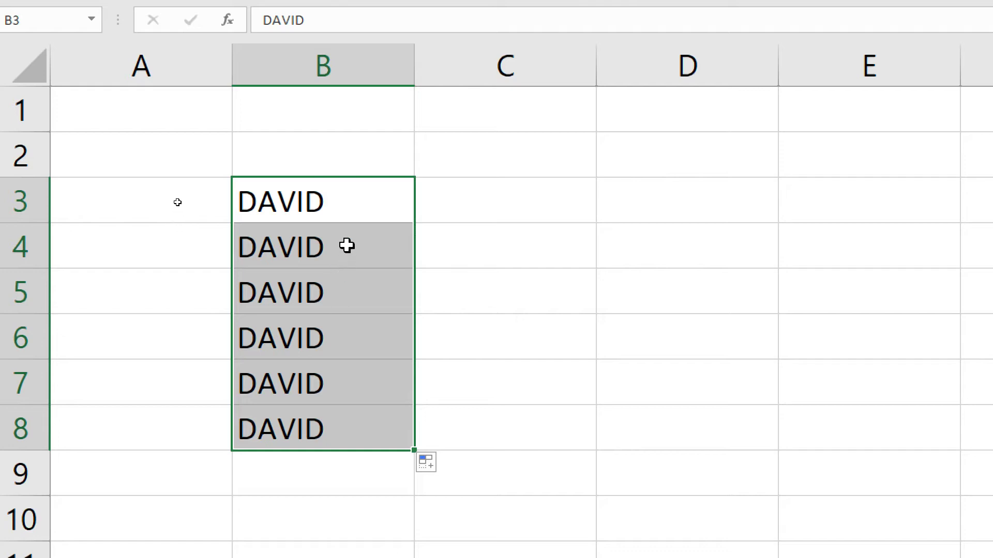
pyautogui.click(348, 220)
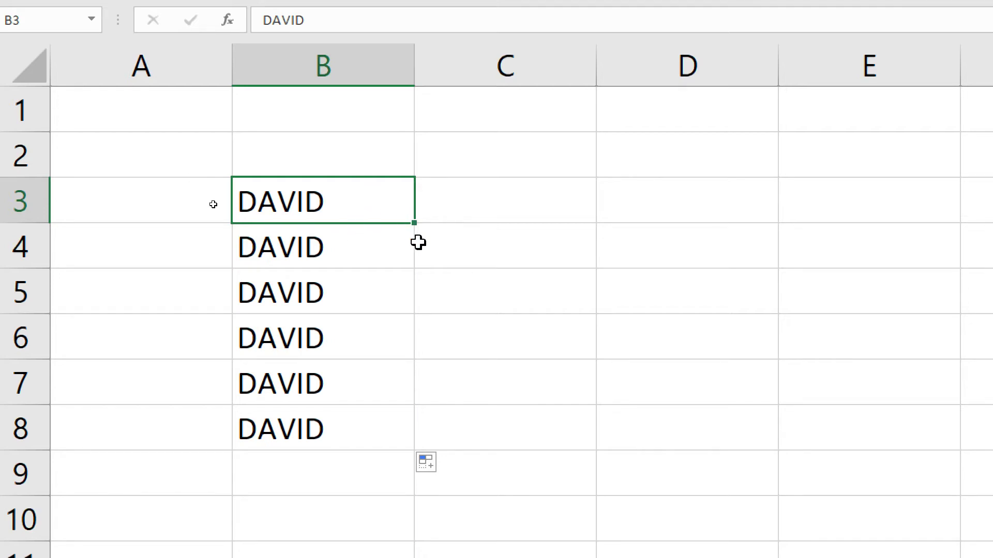
# Select the block B3:D8, shift it down one row and return it to its original place
pyautogui.moveTo(386, 208); pyautogui.dragTo(719, 444)
pyautogui.moveTo(529, 453); pyautogui.dragTo(516, 436)
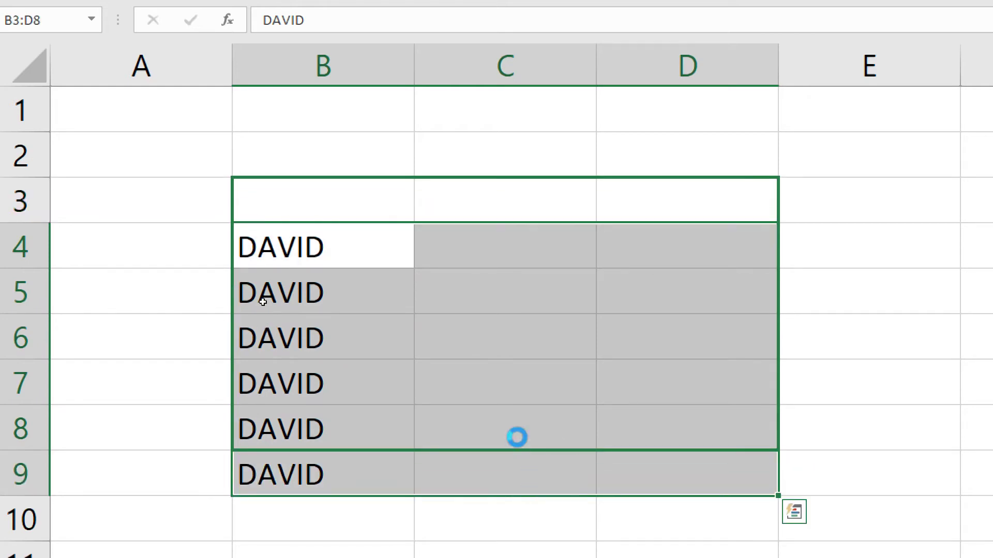
pyautogui.click(329, 230)
pyautogui.click(388, 197)
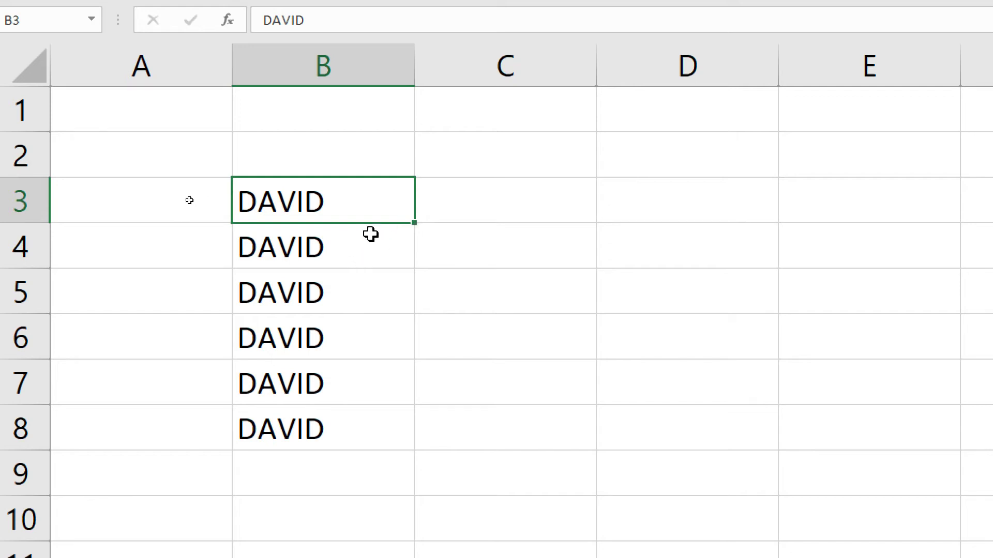
# Clear the repeated names from cells B3:B8
pyautogui.click(331, 231)
pyautogui.click(343, 215)
pyautogui.moveTo(349, 224); pyautogui.dragTo(357, 427)
pyautogui.press('Delete')
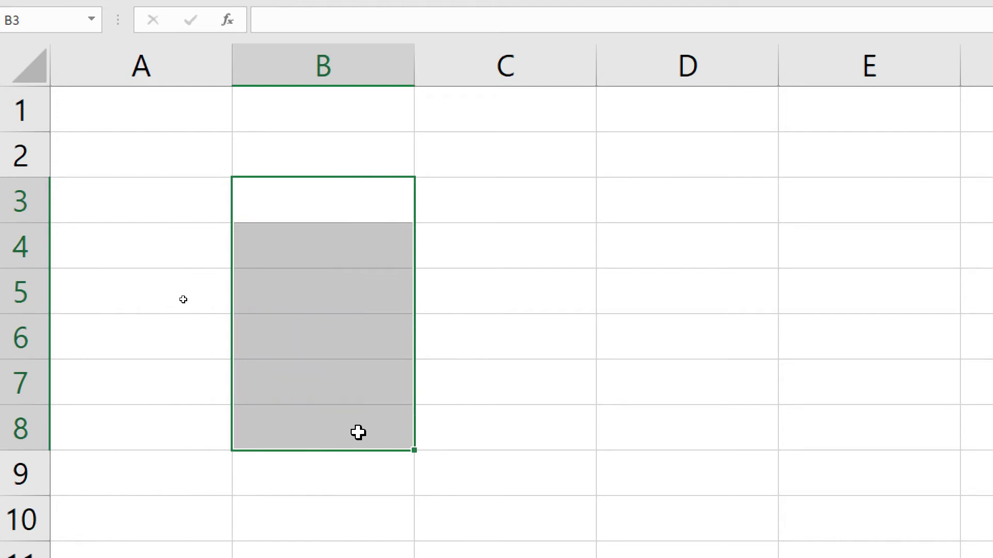
pyautogui.click(407, 281)
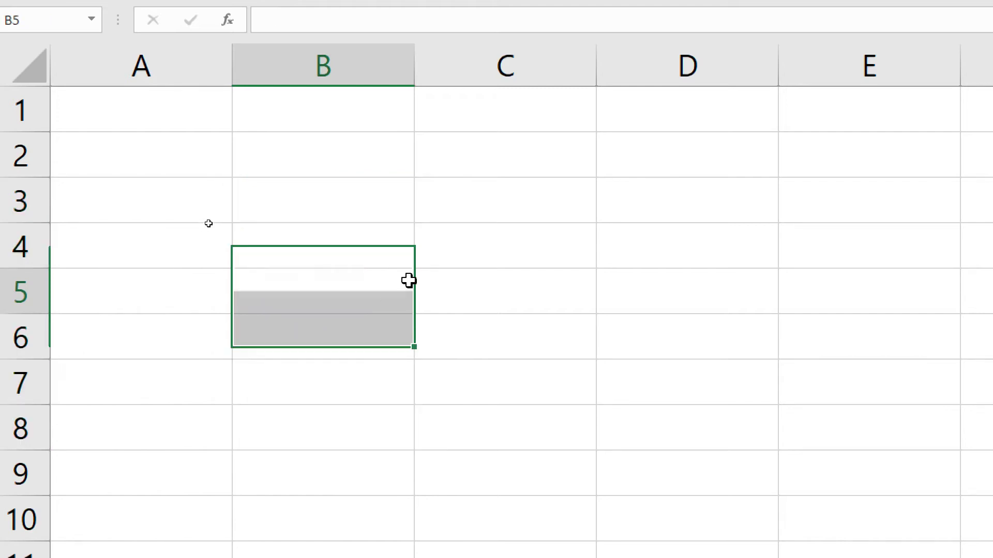
pyautogui.click(271, 195)
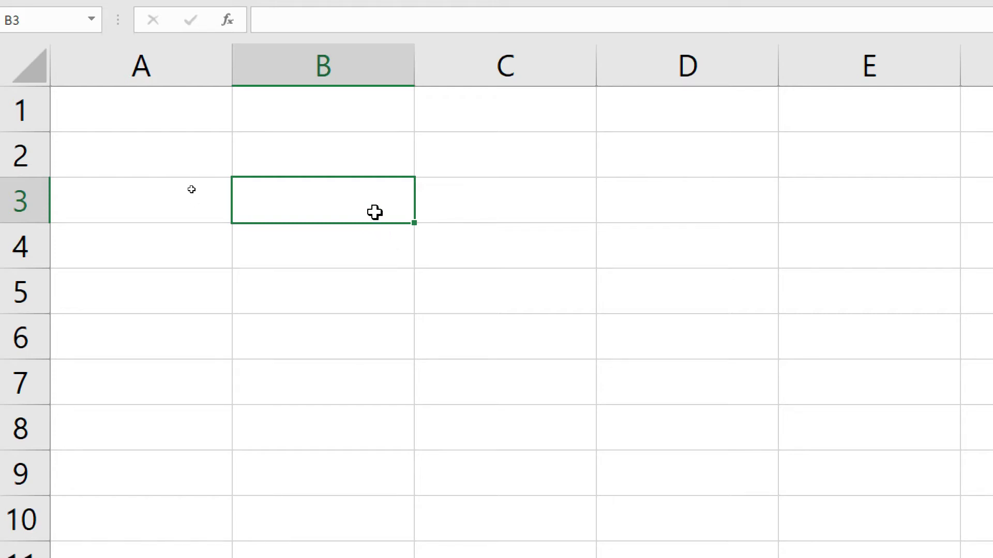
pyautogui.press('Up')
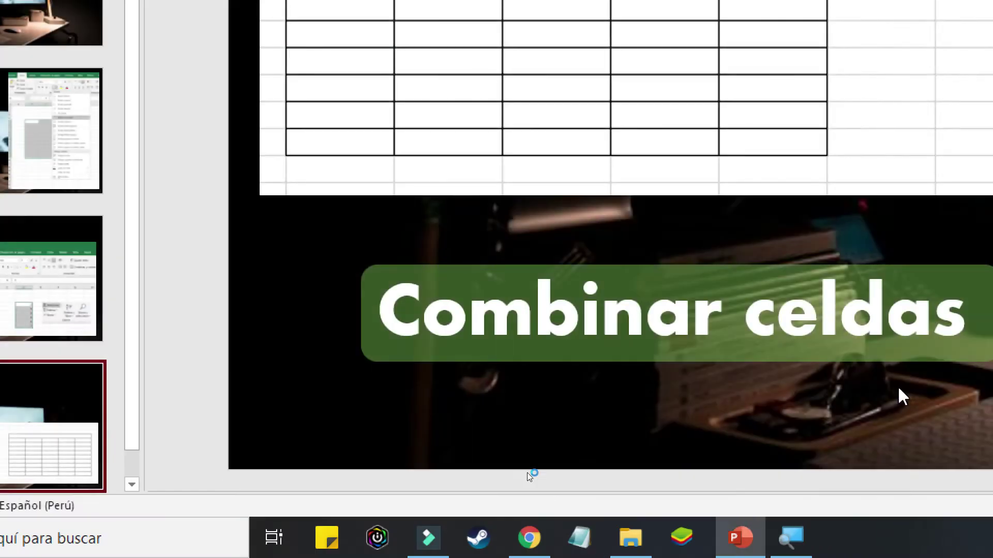
# Switch to the Magnifier and reduce the screen magnification to 100%
pyautogui.click(782, 537)
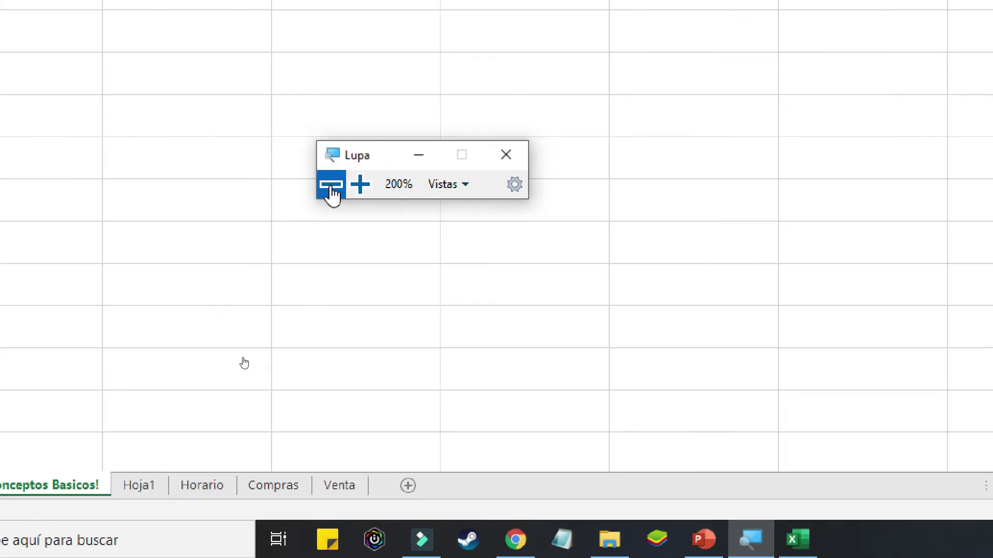
pyautogui.click(330, 155)
pyautogui.click(227, 273)
pyautogui.click(158, 176)
# Enter 1 in cell B2 and 2 in cell B3, and minimize the Magnifier window
pyautogui.click(161, 163)
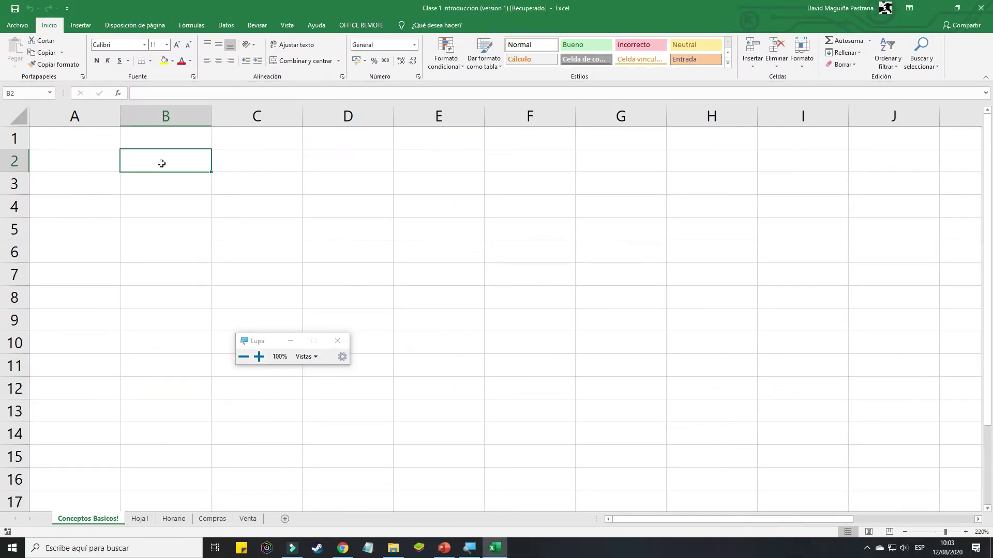
pyautogui.write('1')
pyautogui.click(166, 186)
pyautogui.write('2')
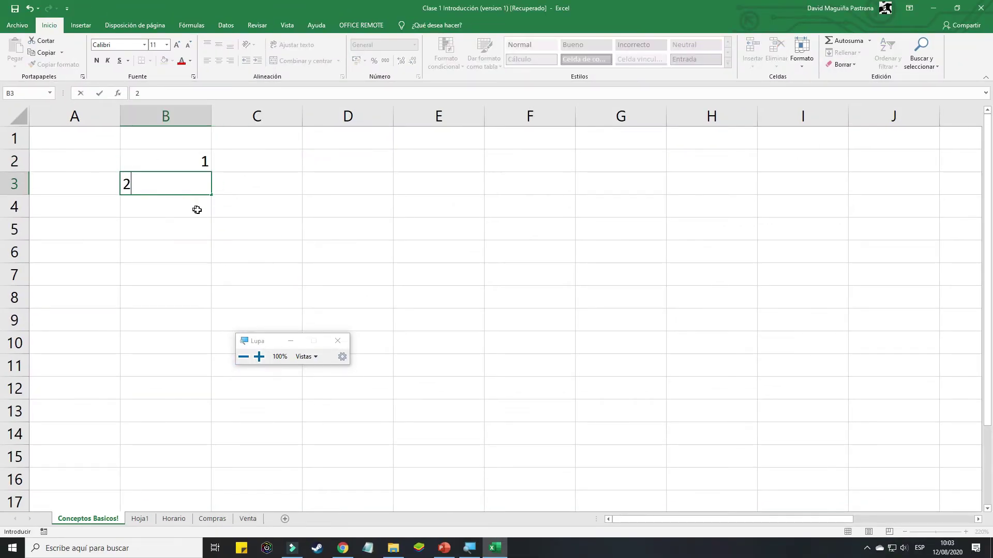
pyautogui.click(290, 344)
pyautogui.click(205, 222)
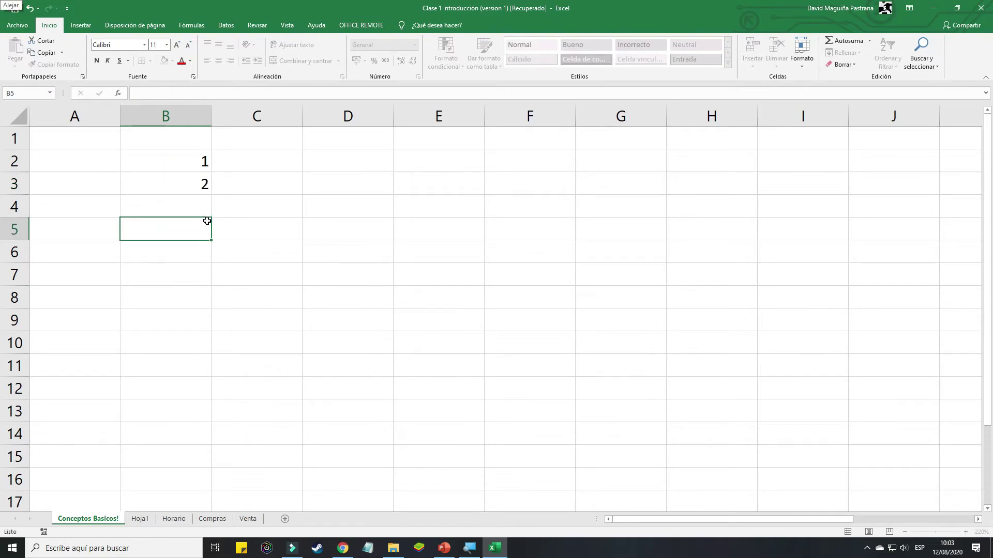
# Try filling the number series from B2:B3 down to B11, and undo the fill
pyautogui.click(186, 164)
pyautogui.click(234, 181)
pyautogui.click(219, 202)
pyautogui.click(194, 163)
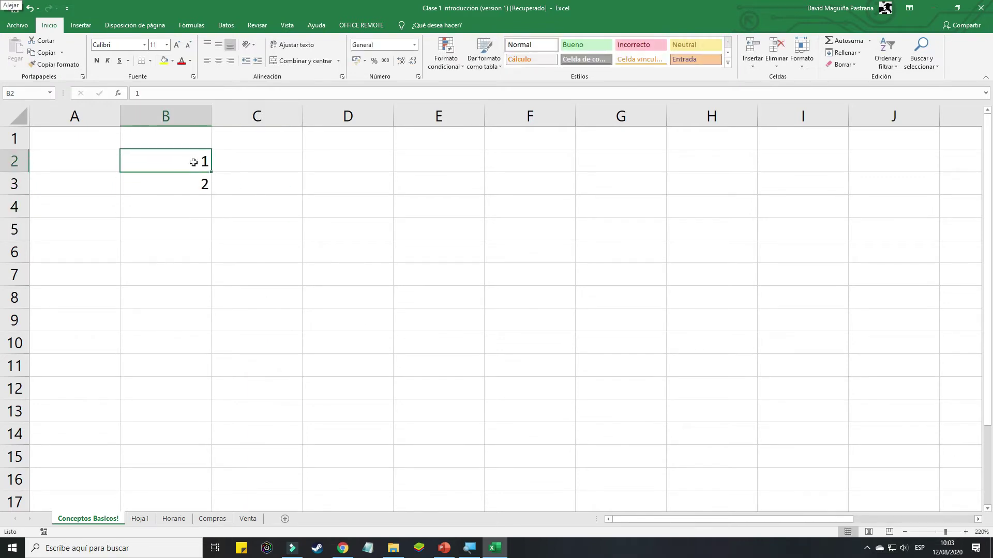
pyautogui.moveTo(185, 159); pyautogui.dragTo(186, 184)
pyautogui.click(178, 166)
pyautogui.moveTo(177, 171); pyautogui.dragTo(177, 184)
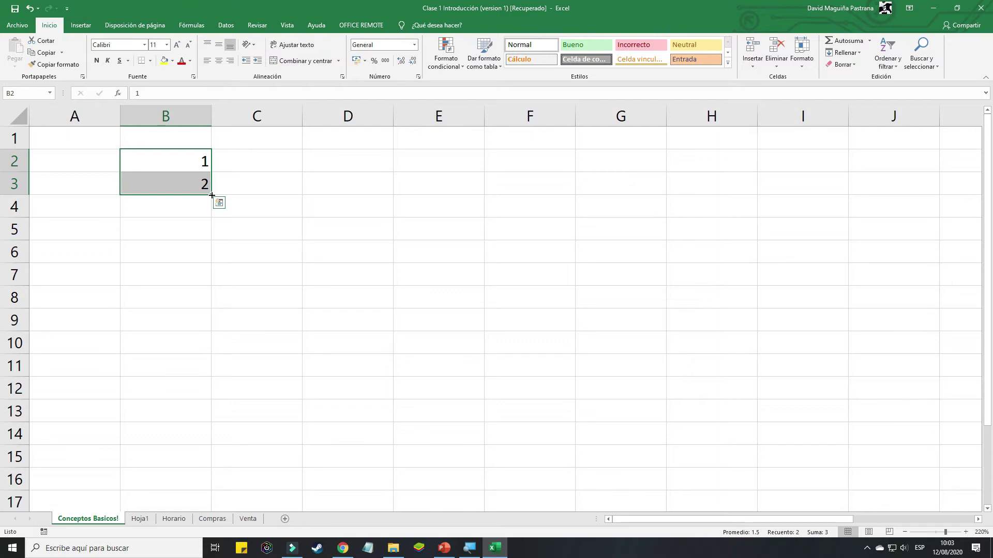
pyautogui.moveTo(211, 195); pyautogui.dragTo(213, 378)
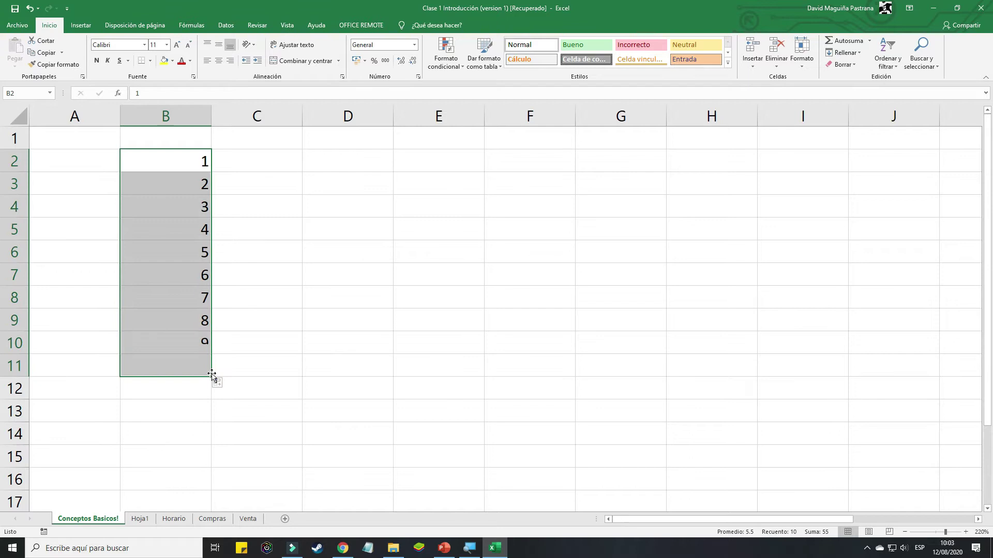
pyautogui.click(284, 236)
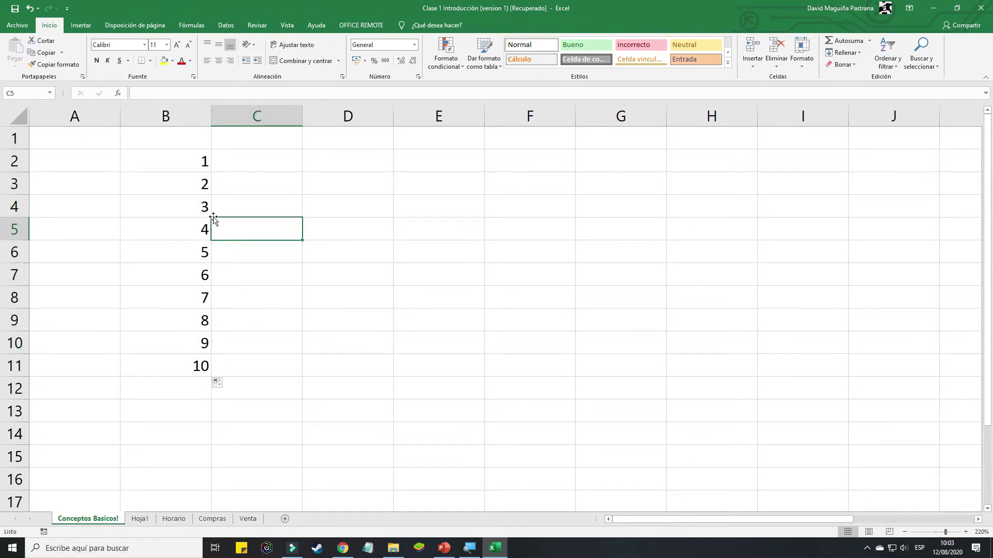
pyautogui.hotkey('ctrl', 'z')
pyautogui.click(253, 206)
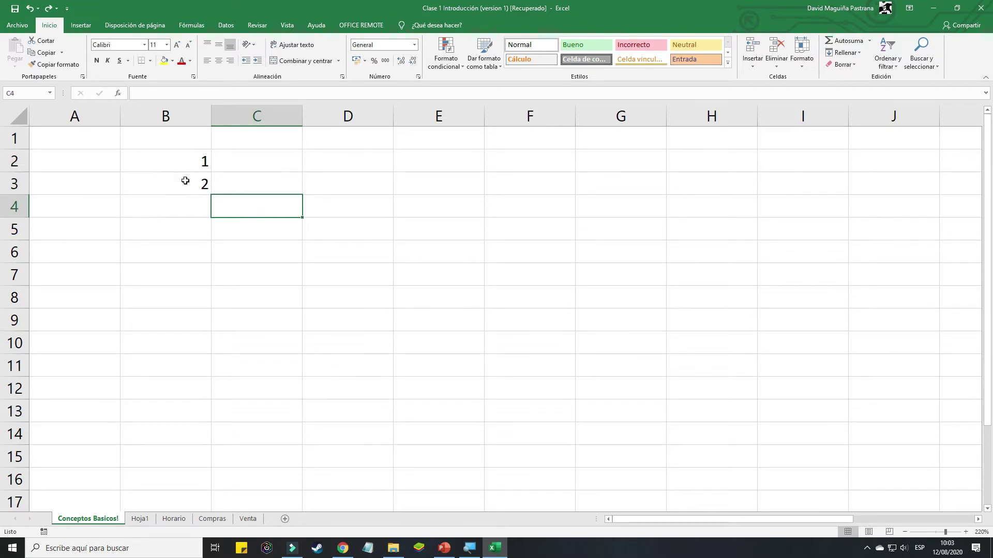
# Select the starting numbers in B2:B3 and fill the consecutive series down to B11
pyautogui.click(184, 180)
pyautogui.click(187, 170)
pyautogui.click(191, 185)
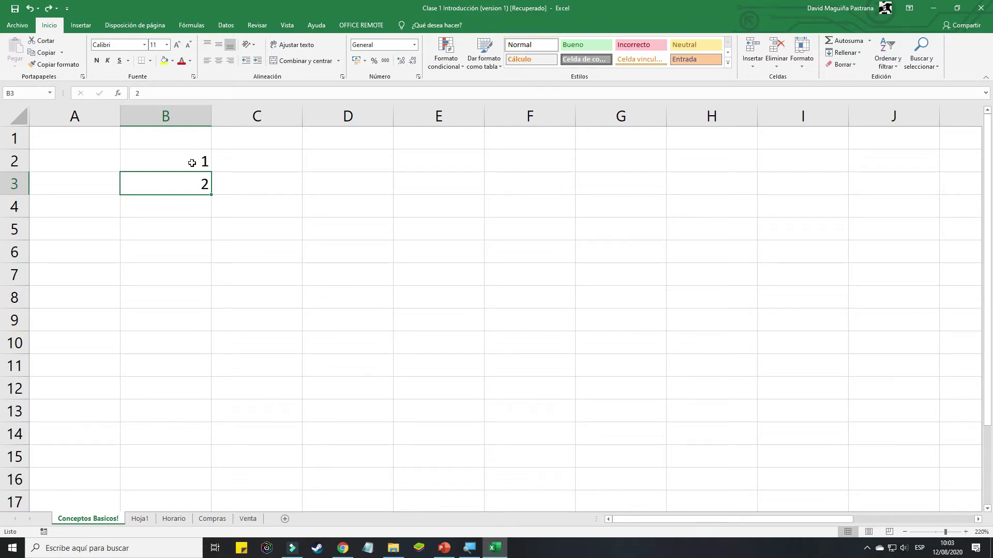
pyautogui.click(175, 162)
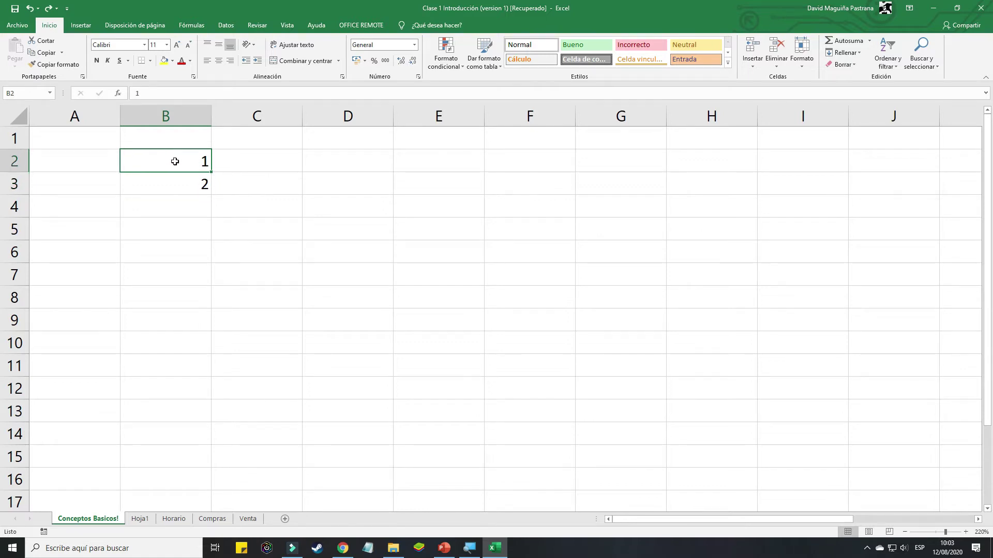
pyautogui.moveTo(175, 161); pyautogui.dragTo(172, 185)
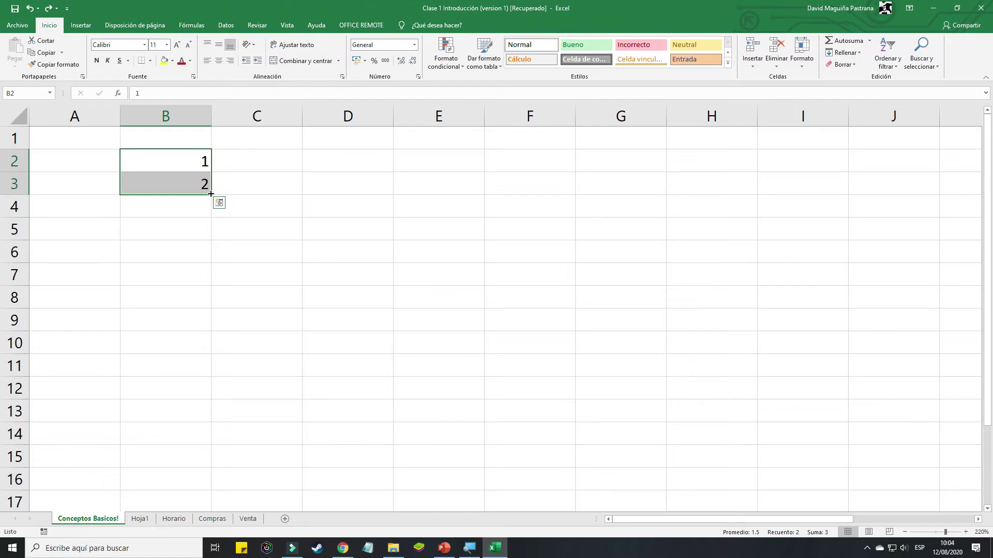
pyautogui.moveTo(210, 194); pyautogui.dragTo(208, 375)
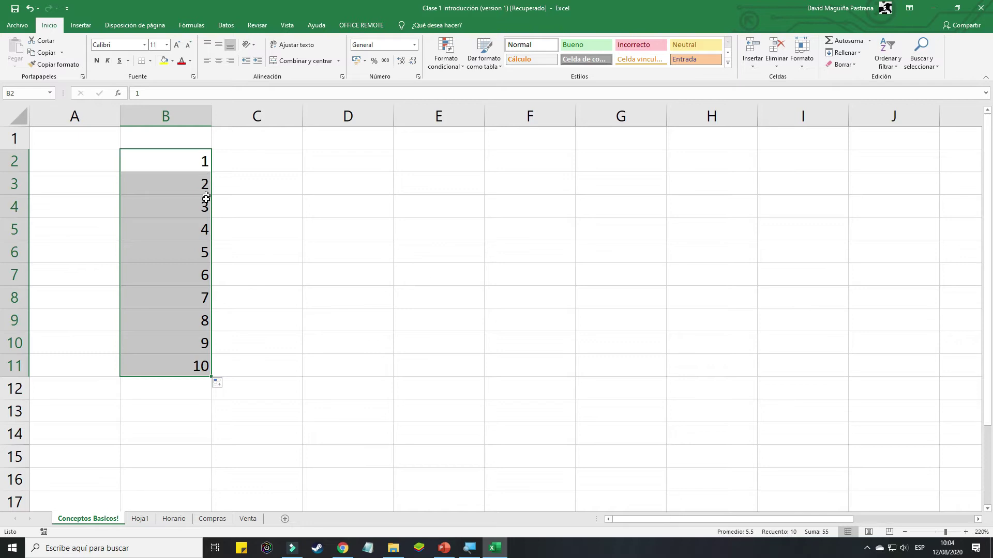
# Enter 1 in D2 and 3 in D3, and fill the odd-number series down to D11
pyautogui.click(326, 166)
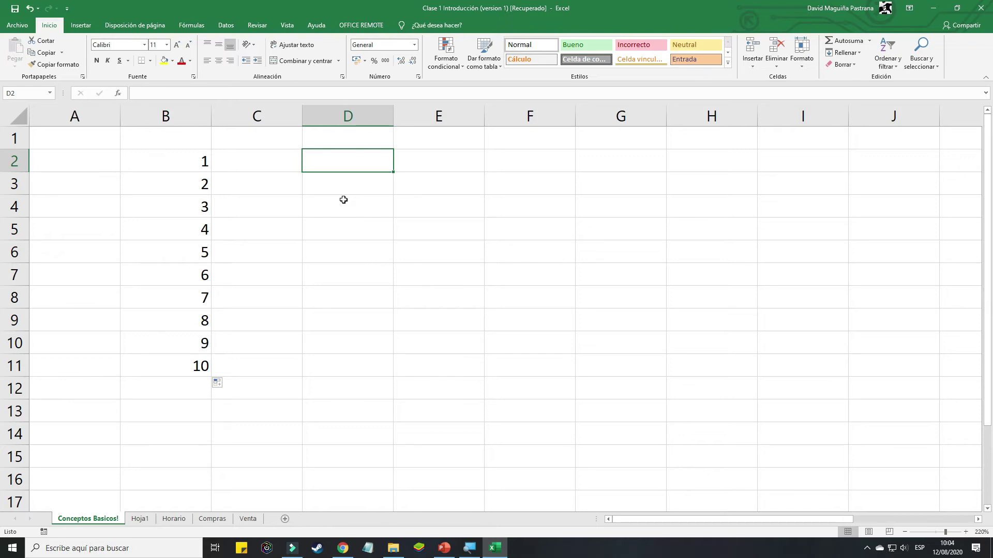
pyautogui.write('1')
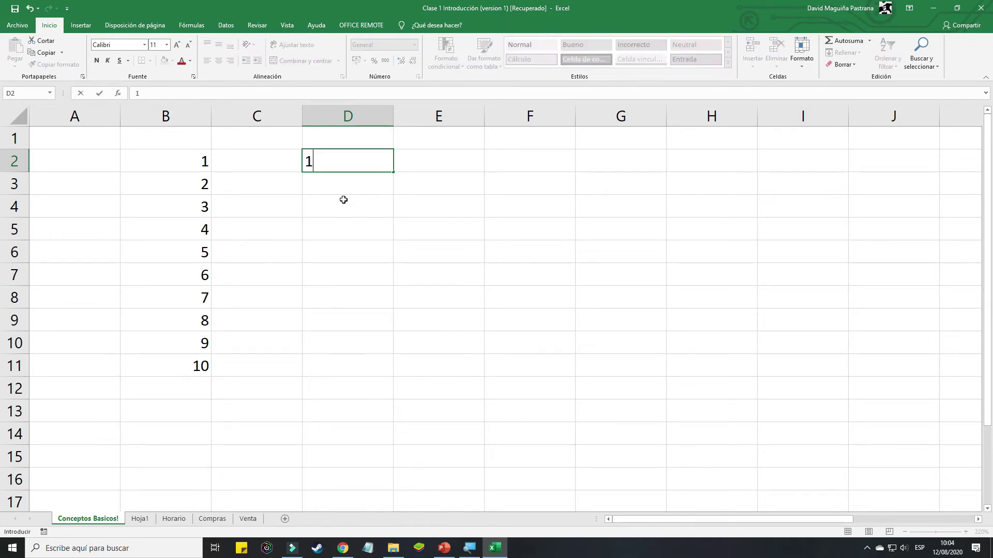
pyautogui.press('Return')
pyautogui.write('3')
pyautogui.press('Return')
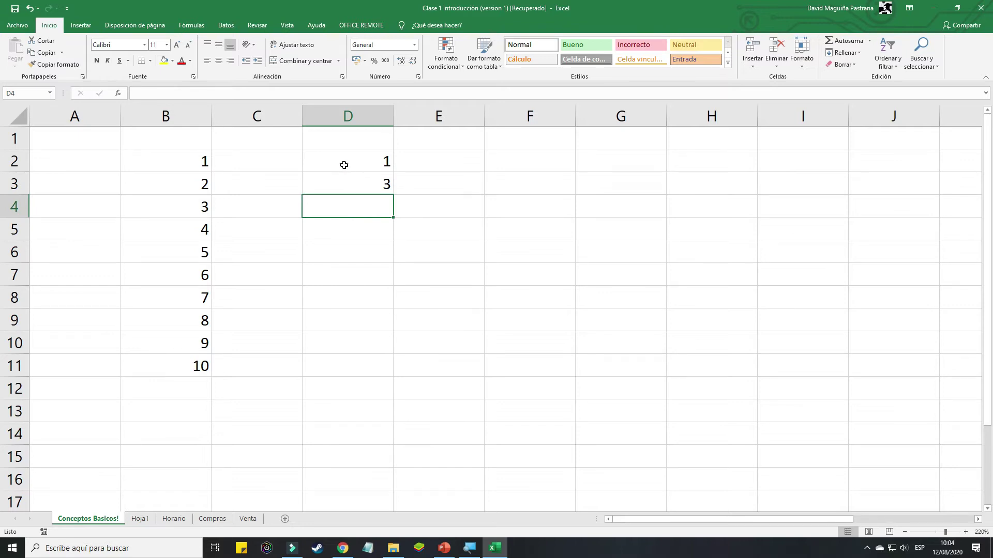
pyautogui.moveTo(344, 162); pyautogui.dragTo(399, 372)
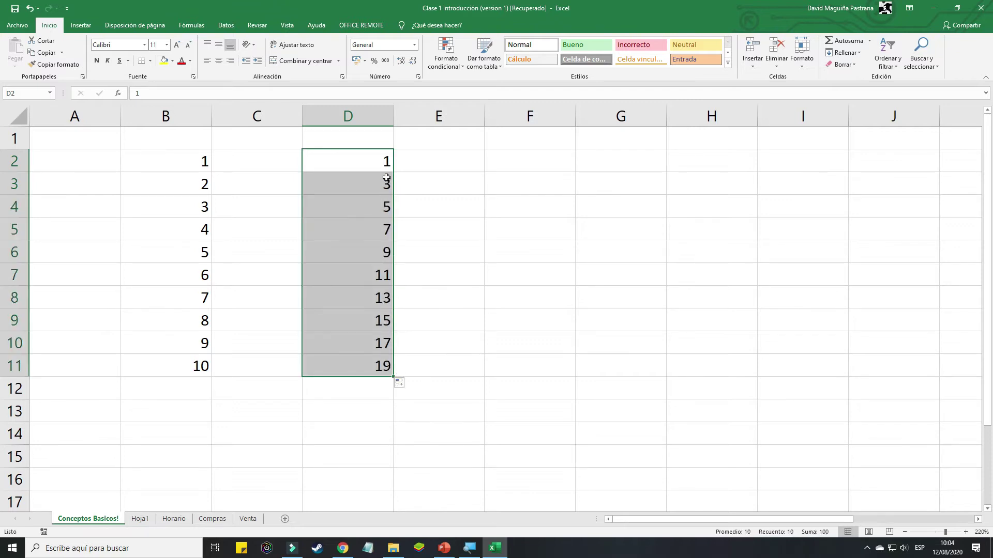
# Enter 2 in F2 and 4 in F3, and fill the even-number series down to F11
pyautogui.click(509, 166)
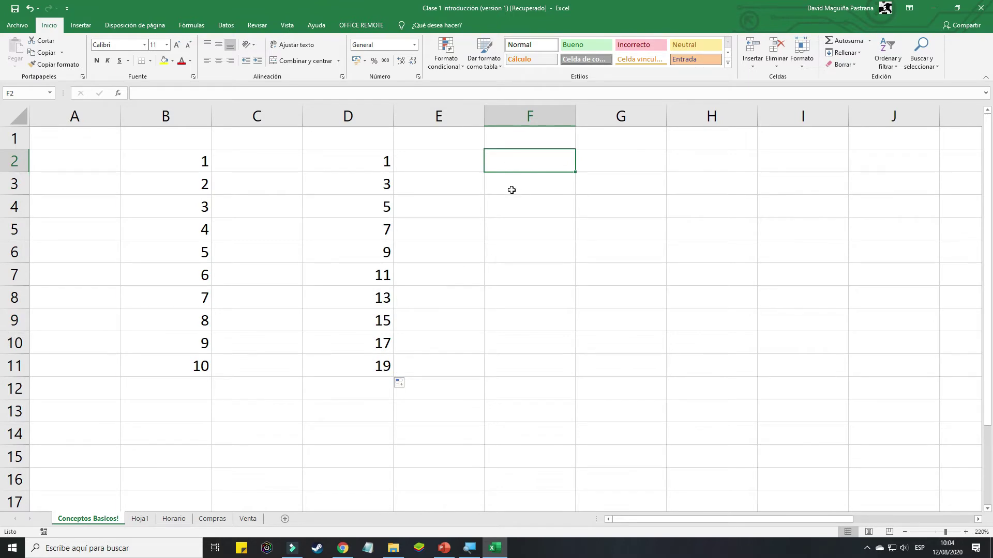
pyautogui.write('2')
pyautogui.press('Return')
pyautogui.write('4')
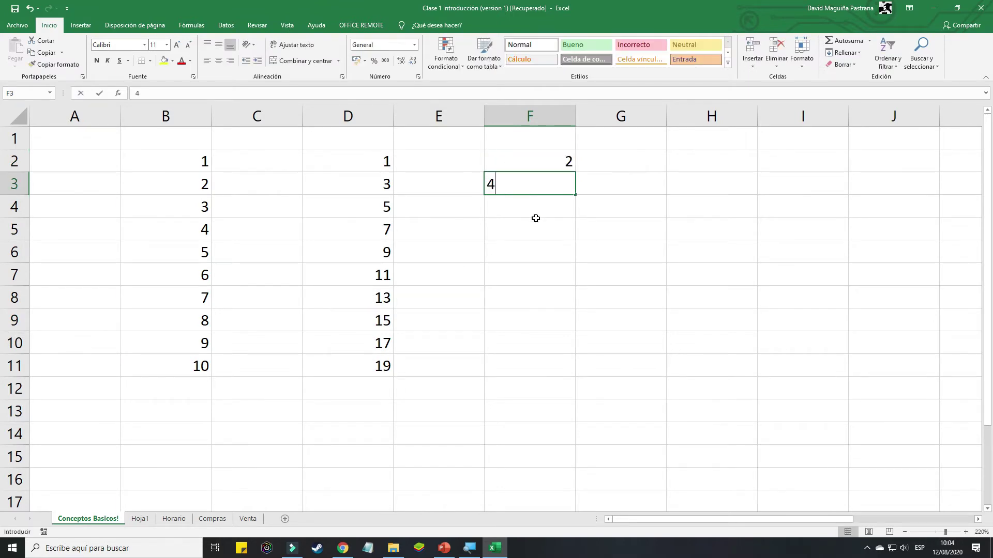
pyautogui.press('Return')
pyautogui.moveTo(537, 159); pyautogui.dragTo(579, 381)
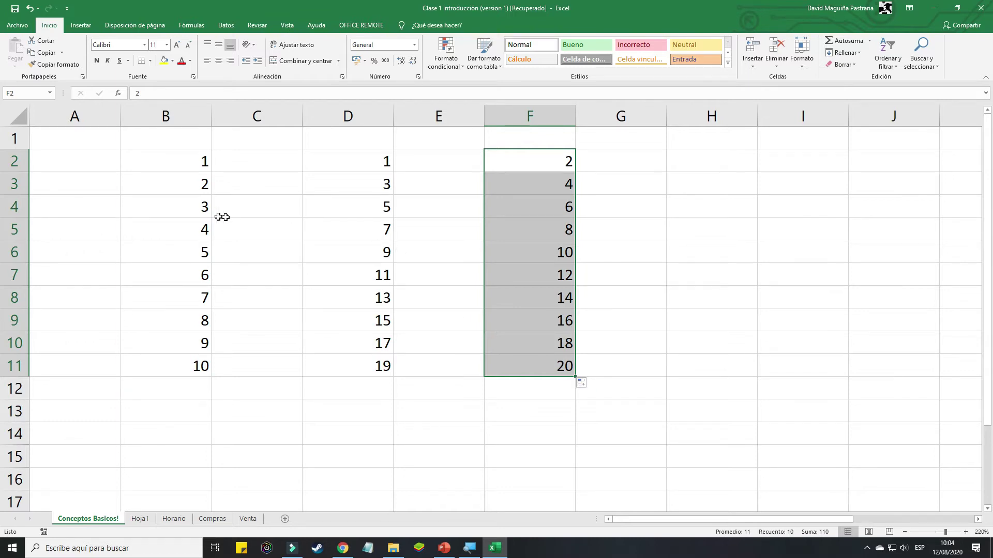
pyautogui.click(510, 238)
pyautogui.click(545, 213)
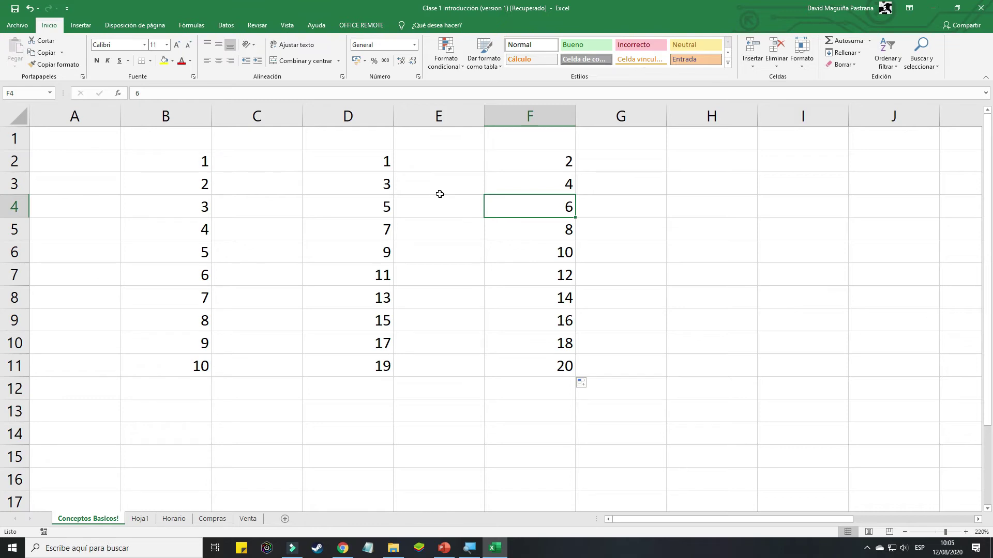
# Enter 8 in H2 and 20 in H3, and fill the series down to H11
pyautogui.click(671, 163)
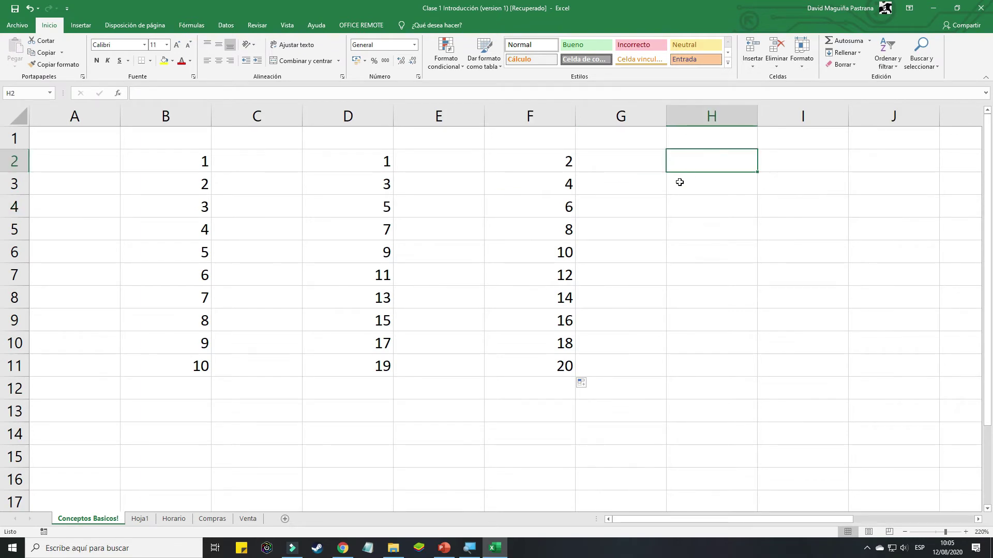
pyautogui.write('8')
pyautogui.press('Return')
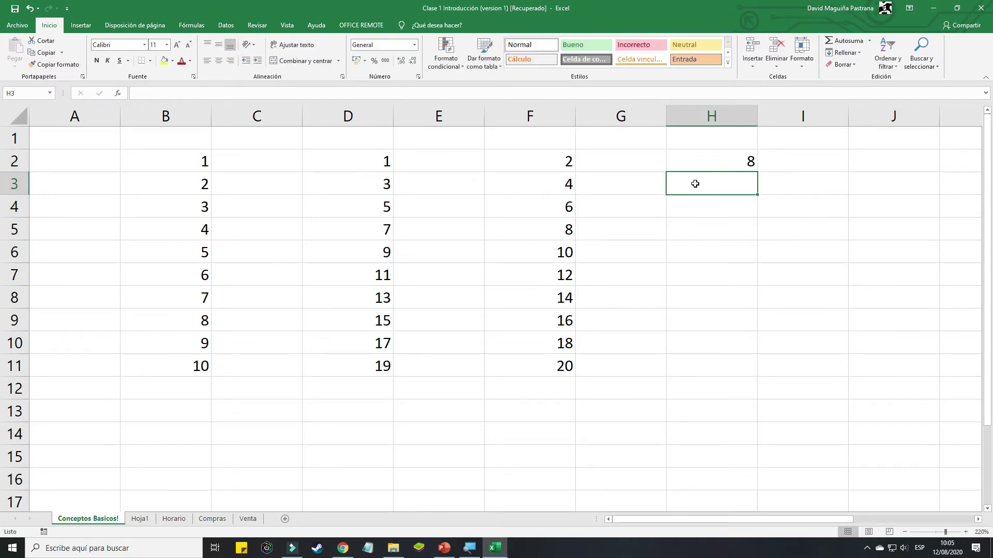
pyautogui.write('20')
pyautogui.press('Return')
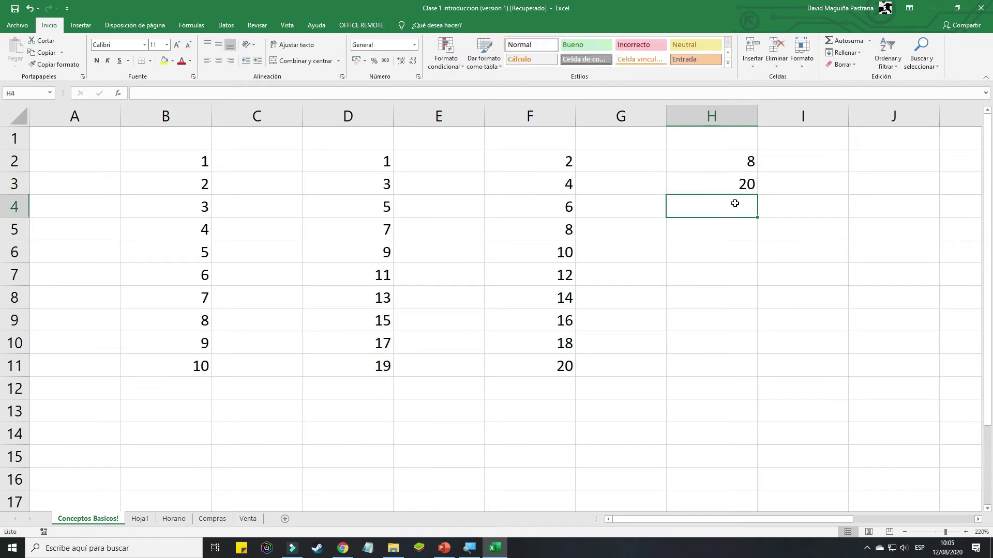
pyautogui.moveTo(727, 165); pyautogui.dragTo(758, 371)
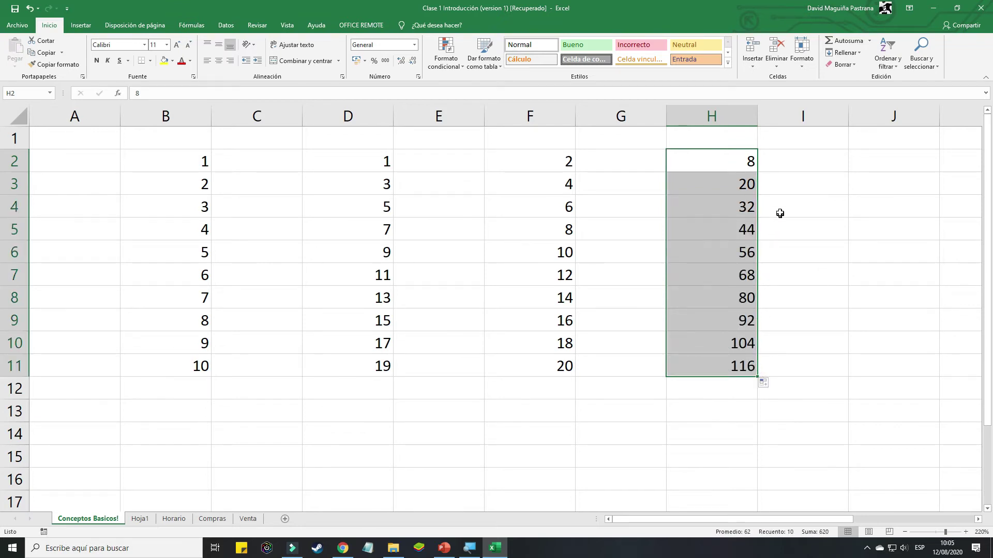
# Review the starting values in H2:H3, and undo the series fill and both entries in column H
pyautogui.click(779, 193)
pyautogui.click(746, 156)
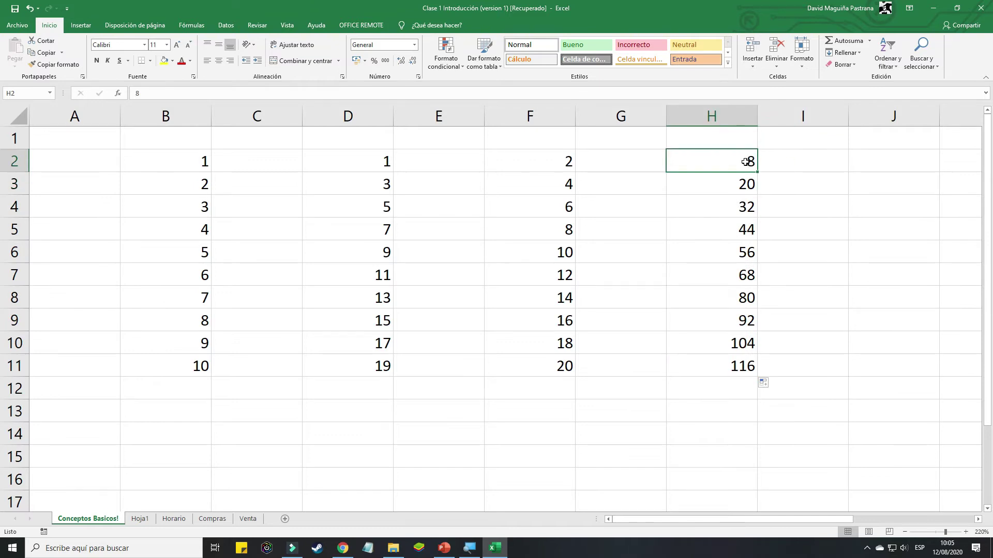
pyautogui.click(738, 184)
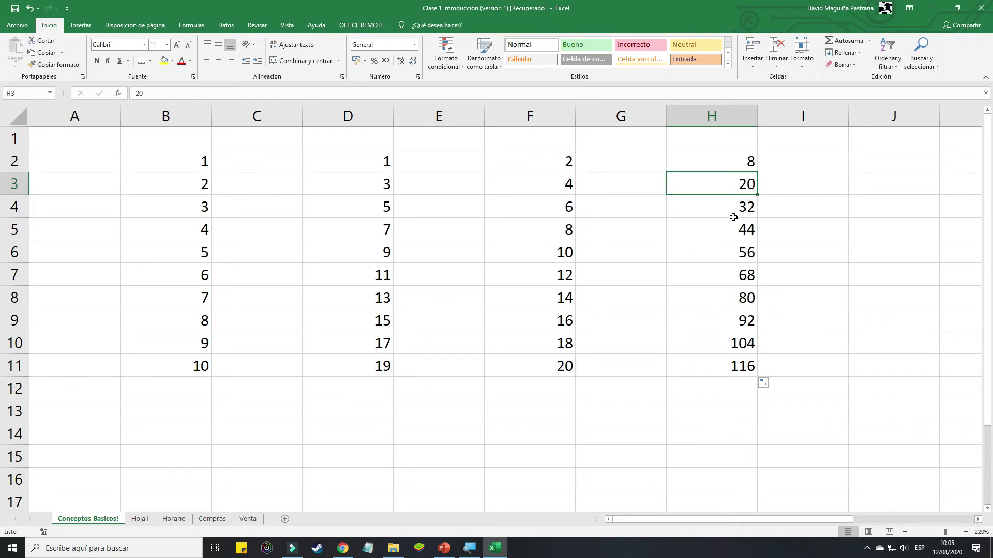
pyautogui.moveTo(727, 170); pyautogui.dragTo(731, 186)
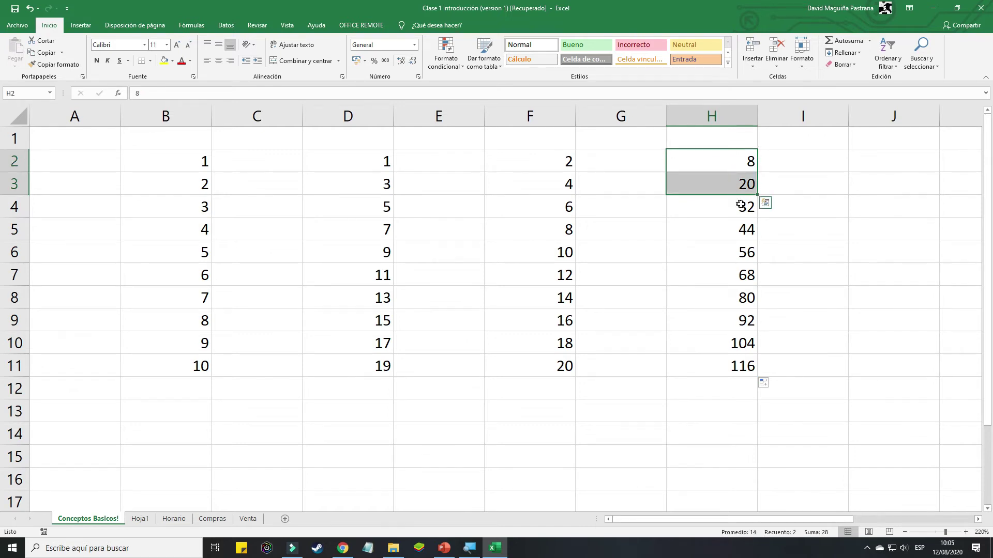
pyautogui.hotkey('ctrl', 'z')
pyautogui.hotkey('ctrl', 'z')
pyautogui.hotkey('ctrl', 'z')
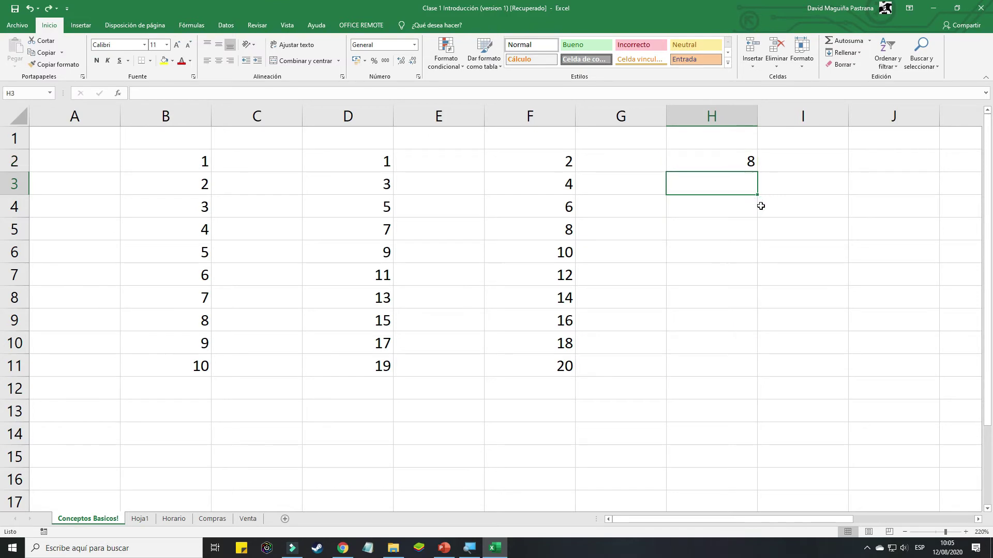
pyautogui.click(751, 208)
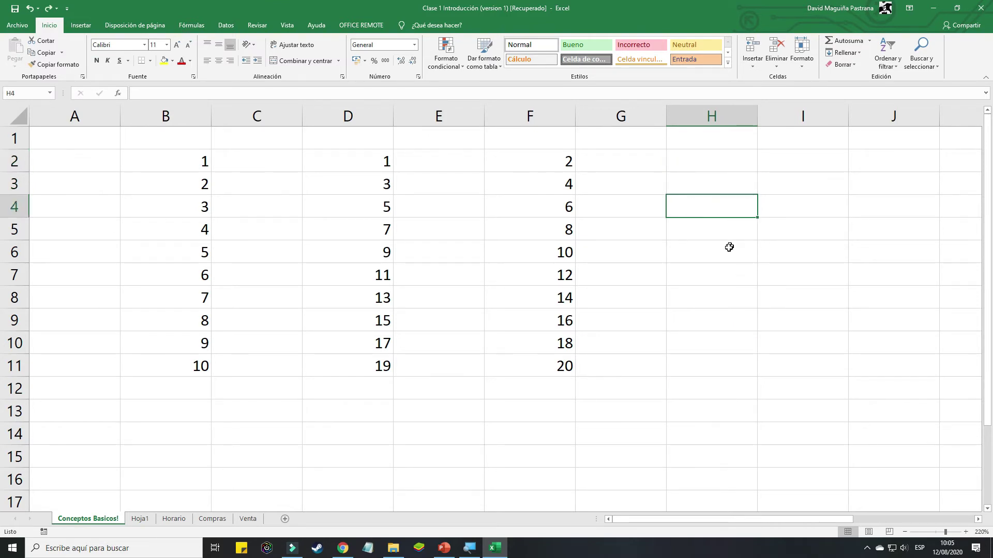
# Enter LUNES in H2 and fill the weekday series down to H8, extending it to H11
pyautogui.click(707, 165)
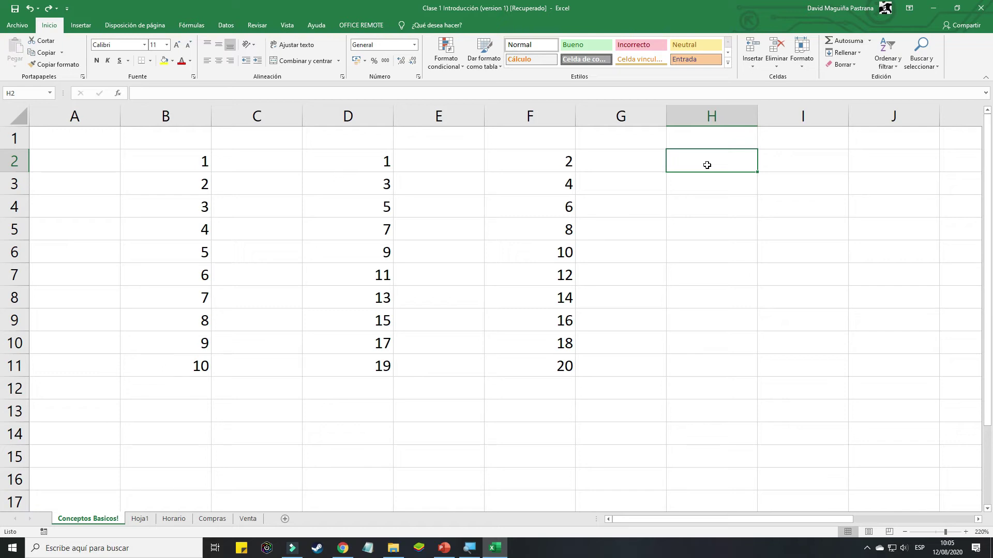
pyautogui.write('LUNES')
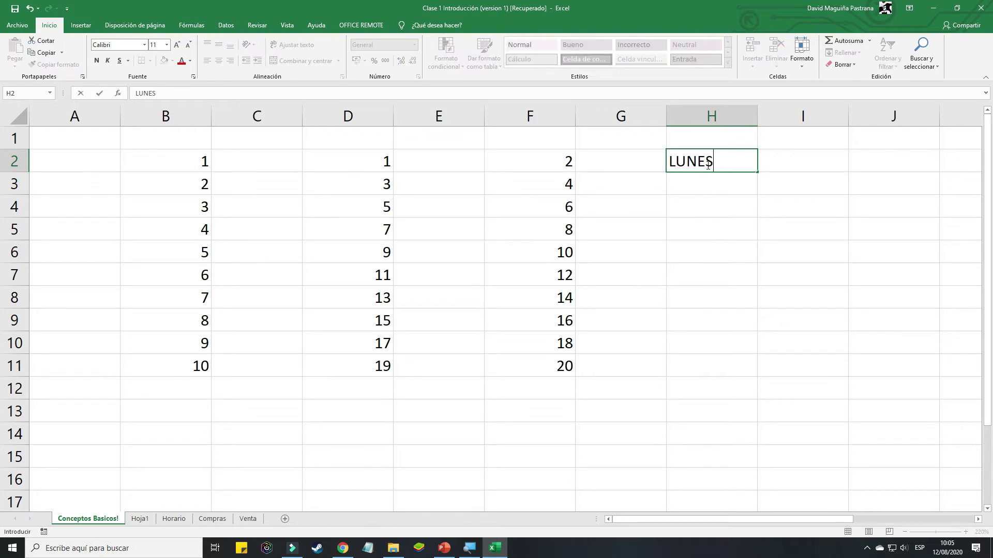
pyautogui.click(707, 215)
pyautogui.click(731, 170)
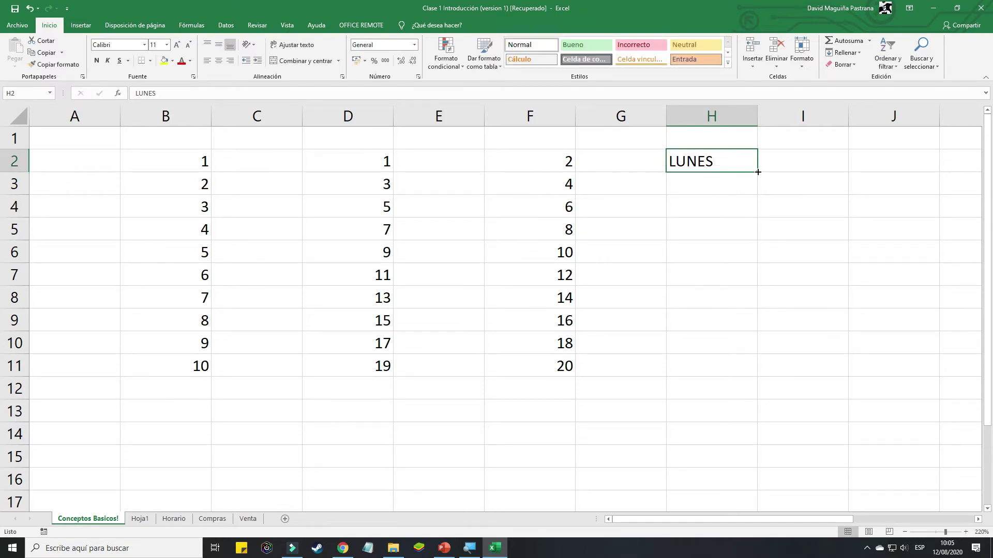
pyautogui.moveTo(757, 172); pyautogui.dragTo(756, 306)
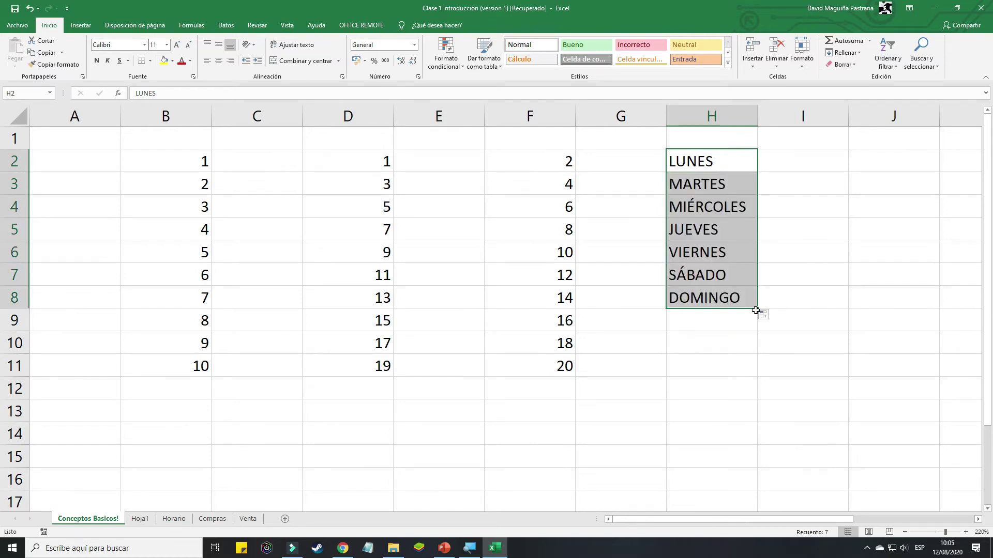
pyautogui.moveTo(758, 310); pyautogui.dragTo(758, 376)
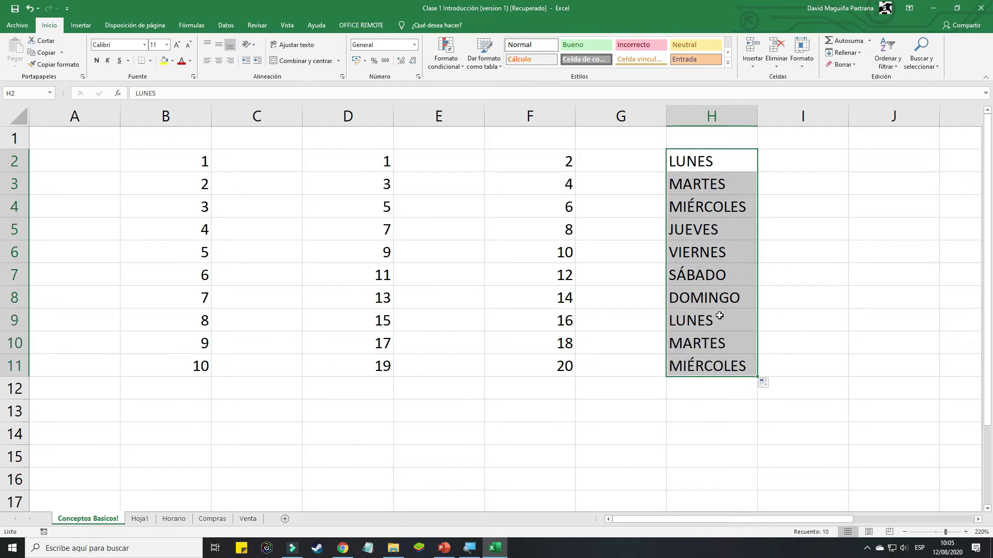
pyautogui.click(716, 411)
# Enter ENERO in J2 and fill the month series down to J15
pyautogui.click(862, 164)
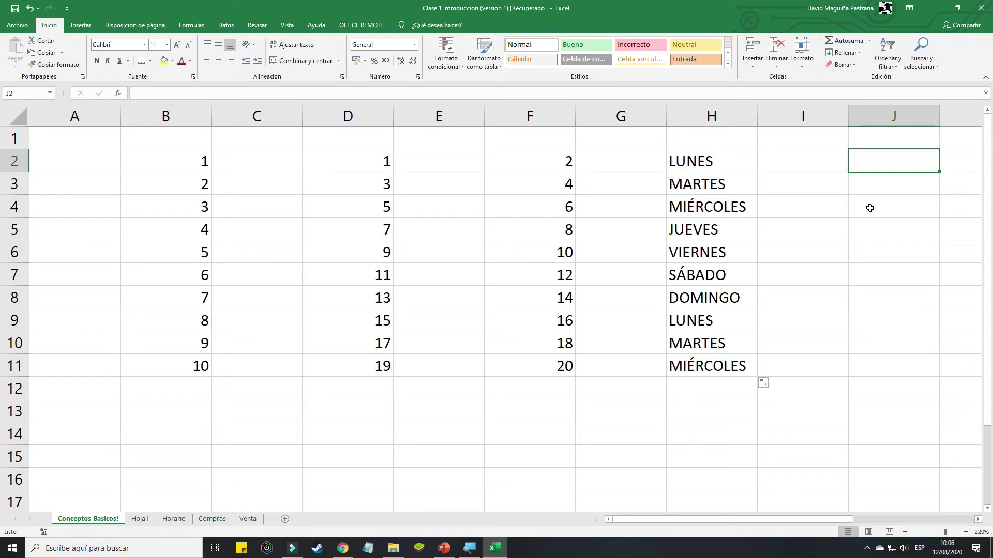
pyautogui.write('ENERO')
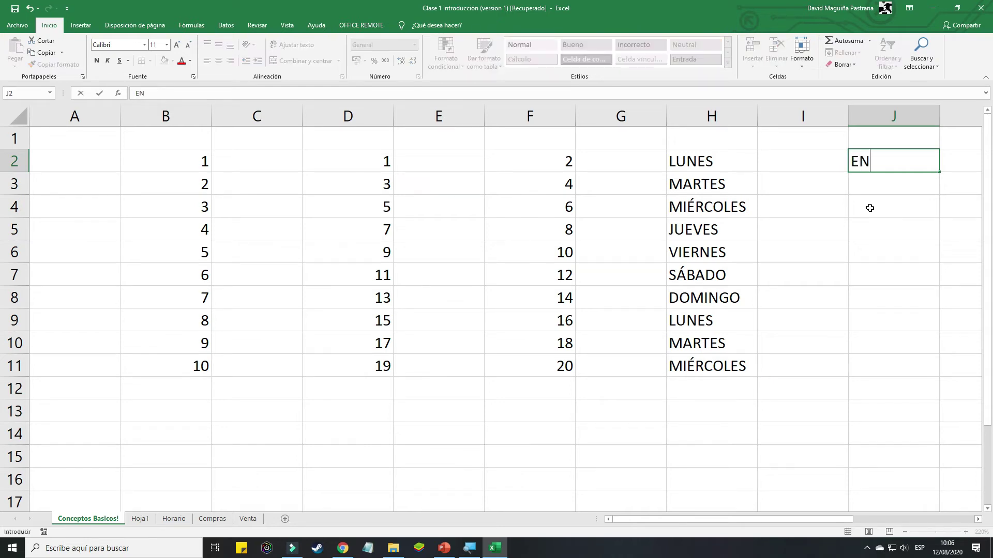
pyautogui.click(869, 208)
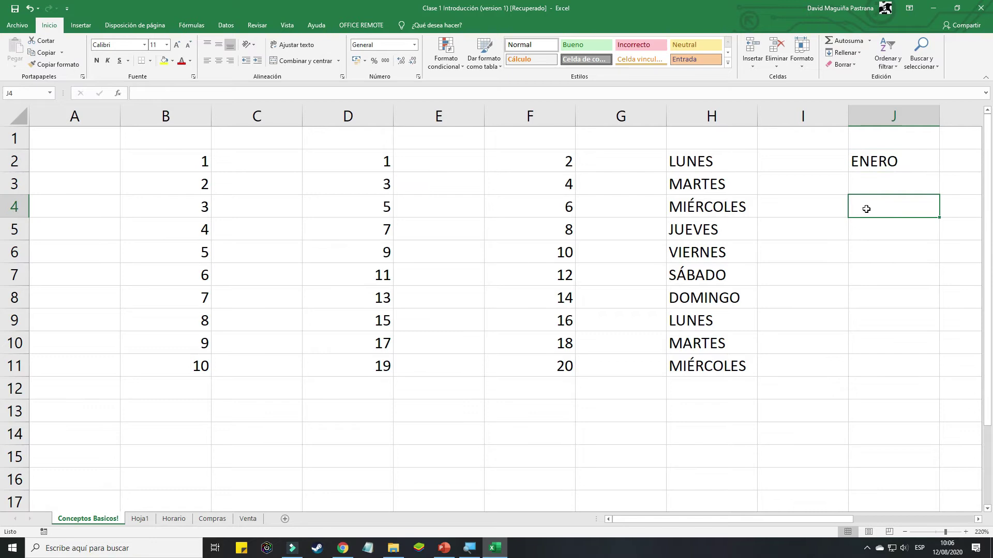
pyautogui.click(904, 164)
pyautogui.moveTo(940, 171); pyautogui.dragTo(942, 466)
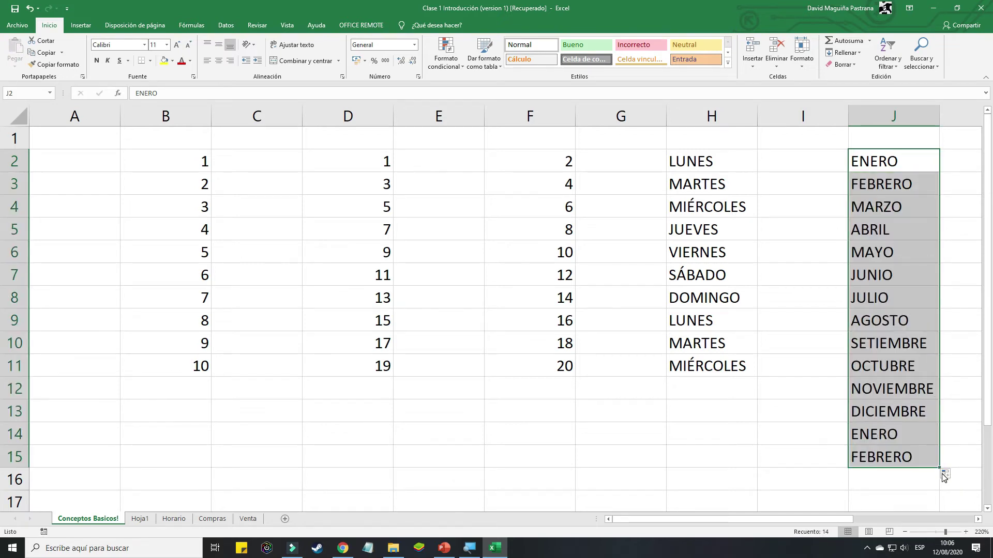
# Enter ENERO in both L2 and L3, and fill the repeated month down to L15
pyautogui.click(837, 266)
pyautogui.moveTo(771, 520); pyautogui.dragTo(851, 525)
pyautogui.click(794, 170)
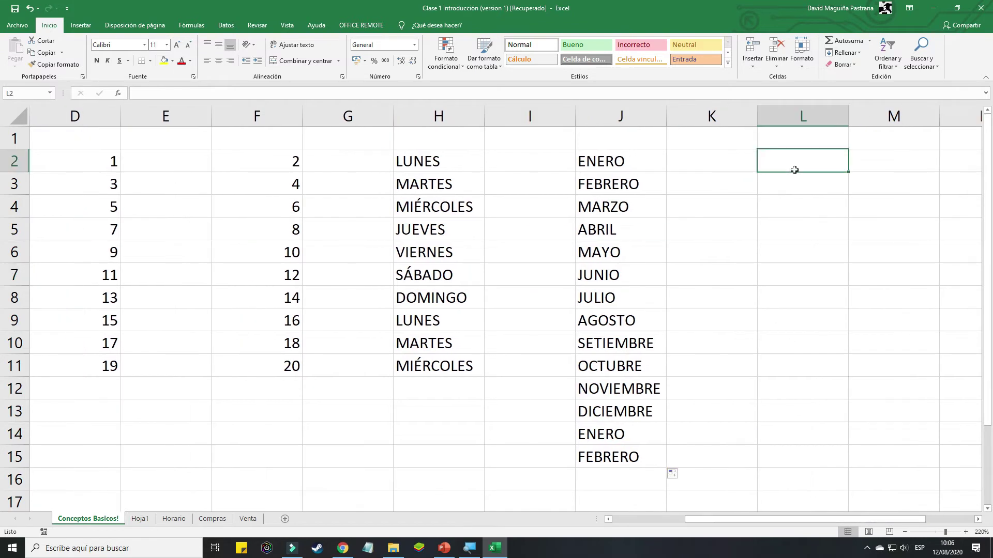
pyautogui.write('ENERO')
pyautogui.press('Return')
pyautogui.write('ENERO')
pyautogui.click(813, 365)
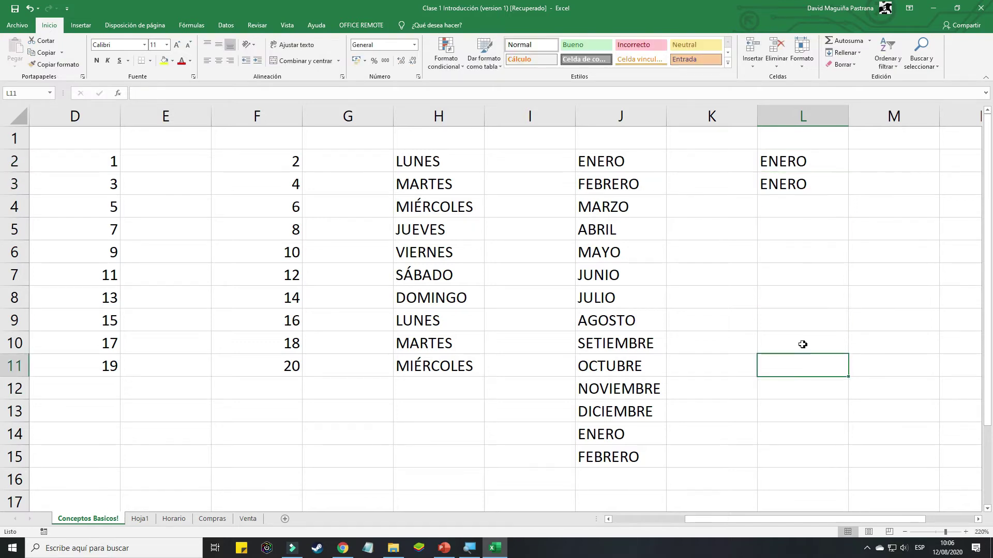
pyautogui.moveTo(778, 168); pyautogui.dragTo(871, 464)
pyautogui.moveTo(868, 476); pyautogui.dragTo(862, 457)
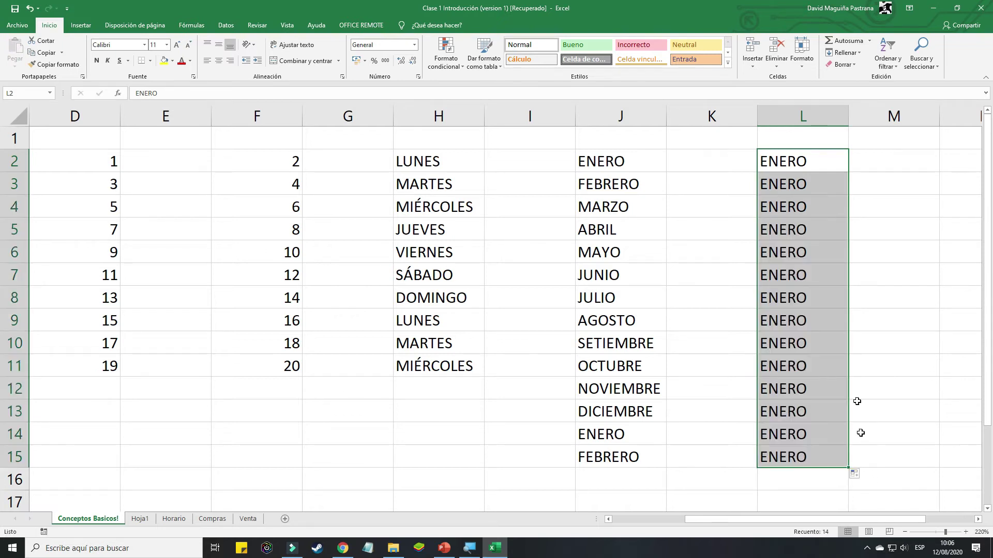
# Review the two starting ENERO cells in L2:L3, and refill the month series from J3 down to J15
pyautogui.click(821, 205)
pyautogui.moveTo(806, 162); pyautogui.dragTo(808, 182)
pyautogui.click(801, 162)
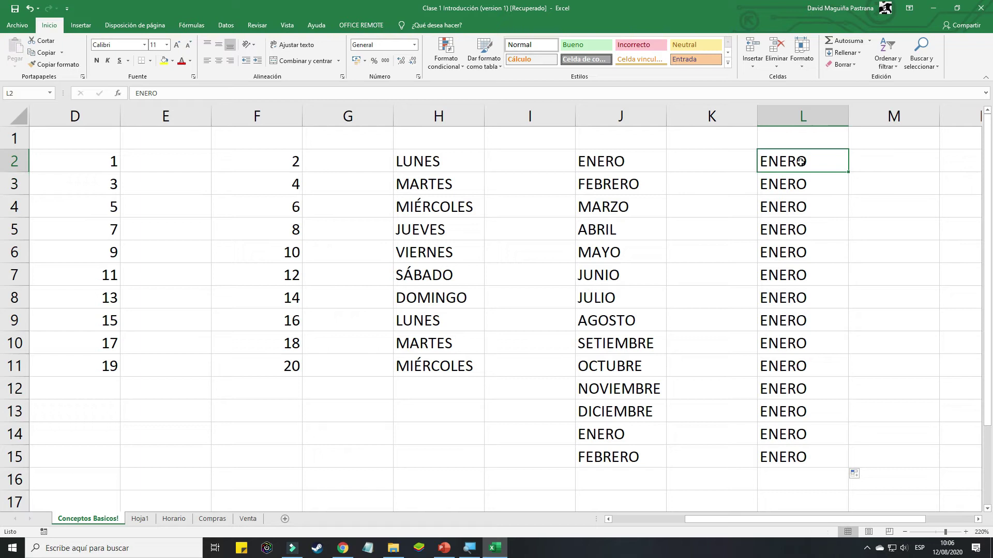
pyautogui.click(810, 187)
pyautogui.moveTo(807, 168); pyautogui.dragTo(806, 184)
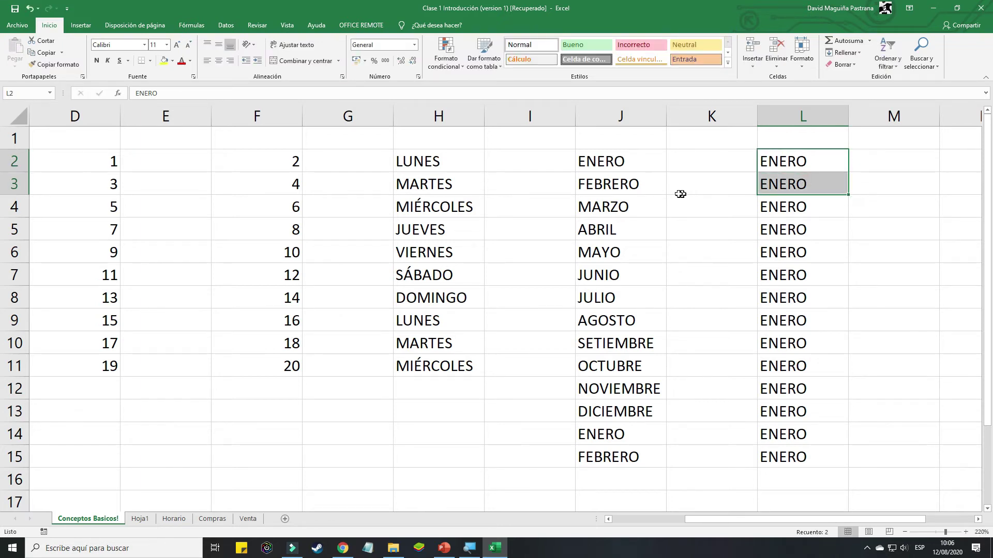
pyautogui.click(661, 191)
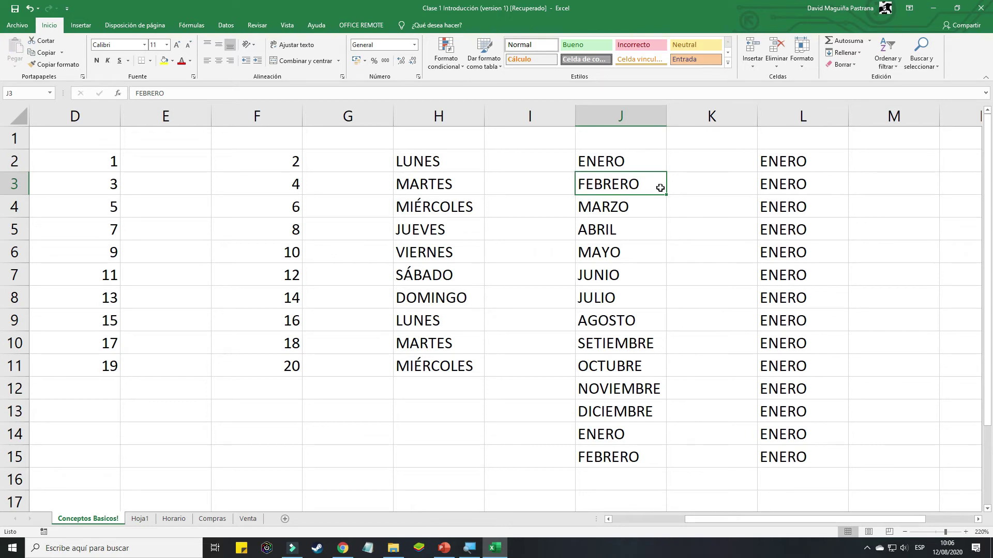
pyautogui.moveTo(668, 195); pyautogui.dragTo(667, 463)
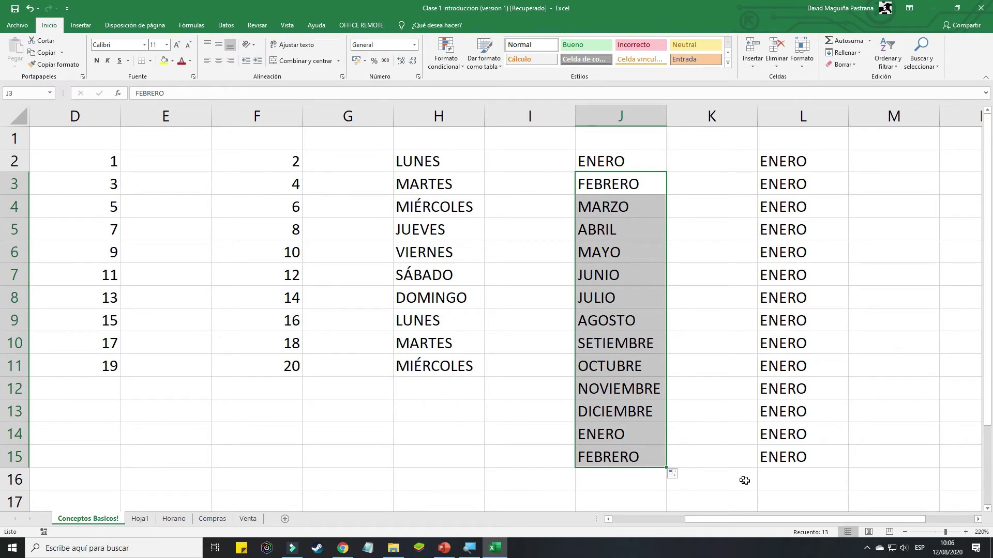
# Enter the date 12/09/2020 in N2 and fill the daily date series down to N15
pyautogui.moveTo(815, 523); pyautogui.dragTo(874, 525)
pyautogui.click(785, 162)
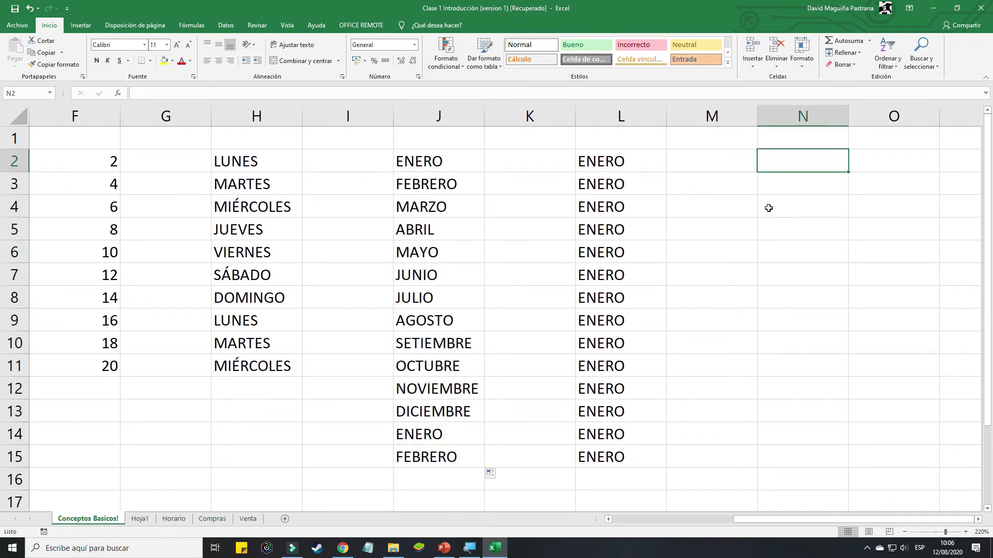
pyautogui.write('12')
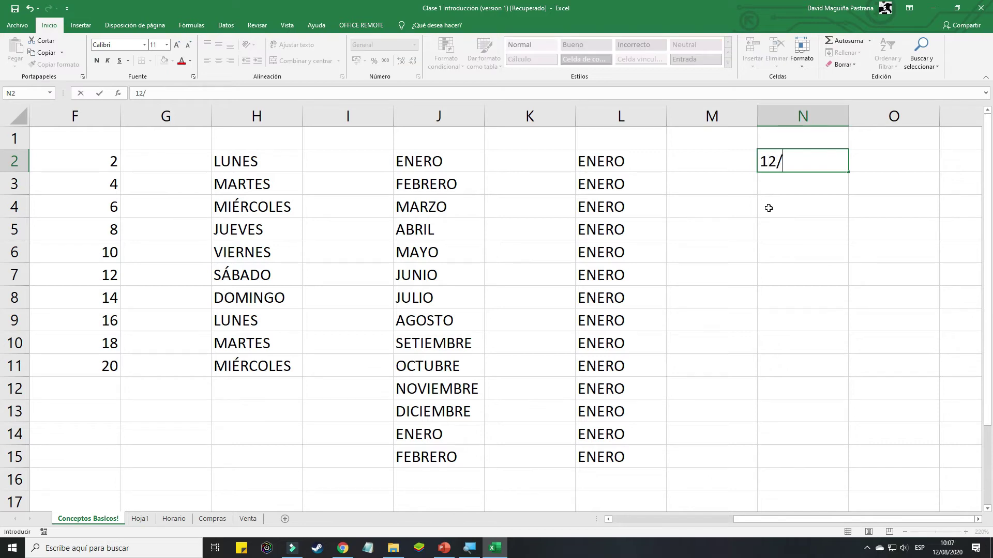
pyautogui.write('/09/2020')
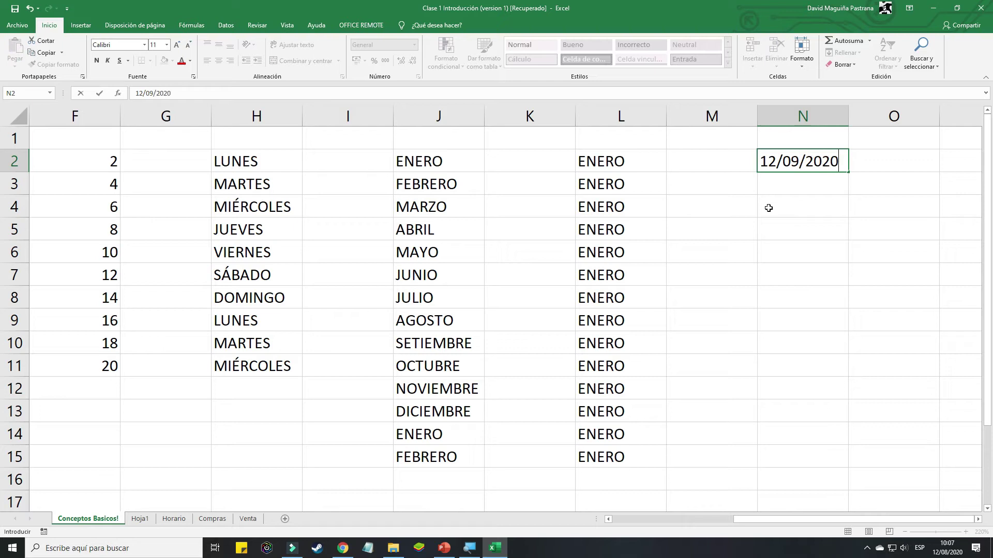
pyautogui.press('Return')
pyautogui.click(769, 208)
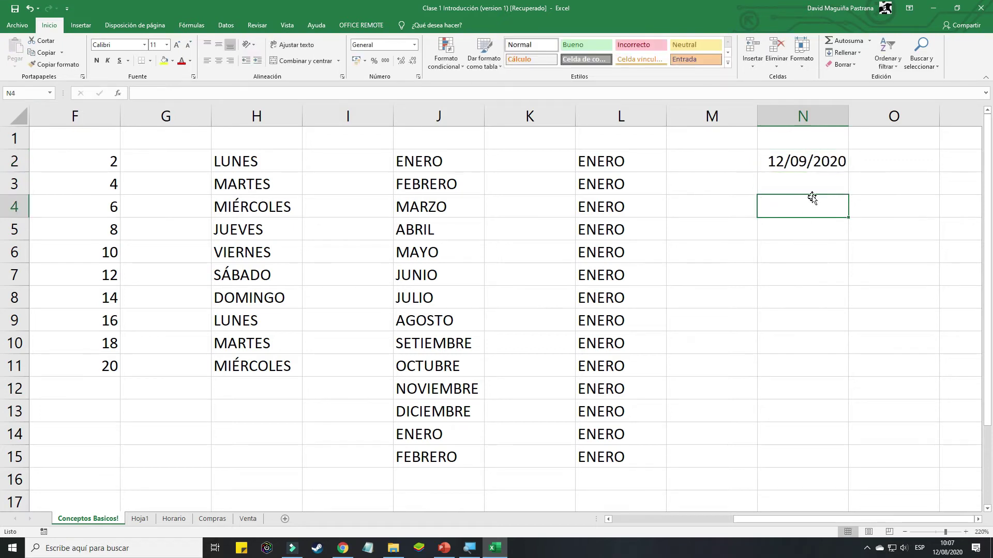
pyautogui.click(837, 159)
pyautogui.moveTo(849, 172); pyautogui.dragTo(849, 457)
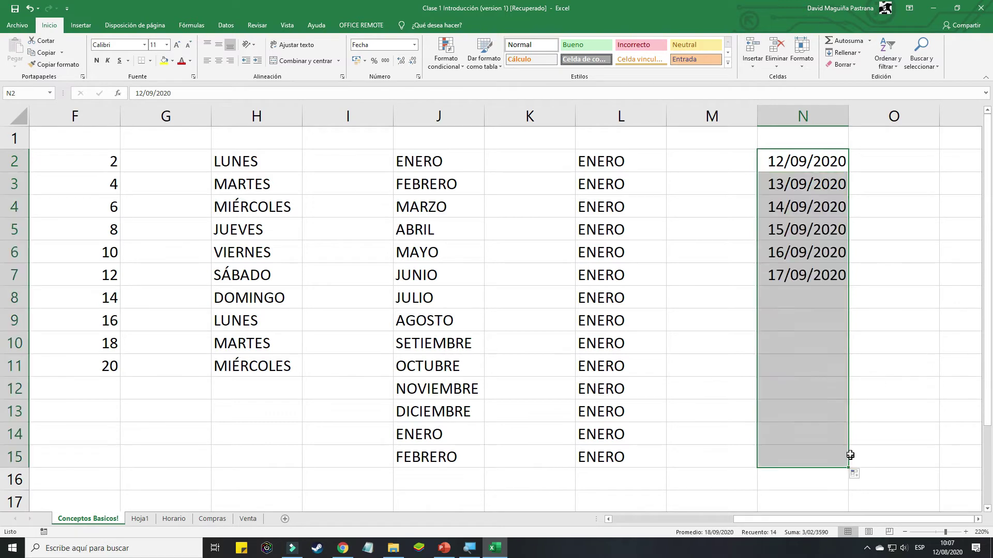
# Review the first dates in N2 and N3, and refill the date series from N2 down to N15
pyautogui.click(806, 177)
pyautogui.click(812, 165)
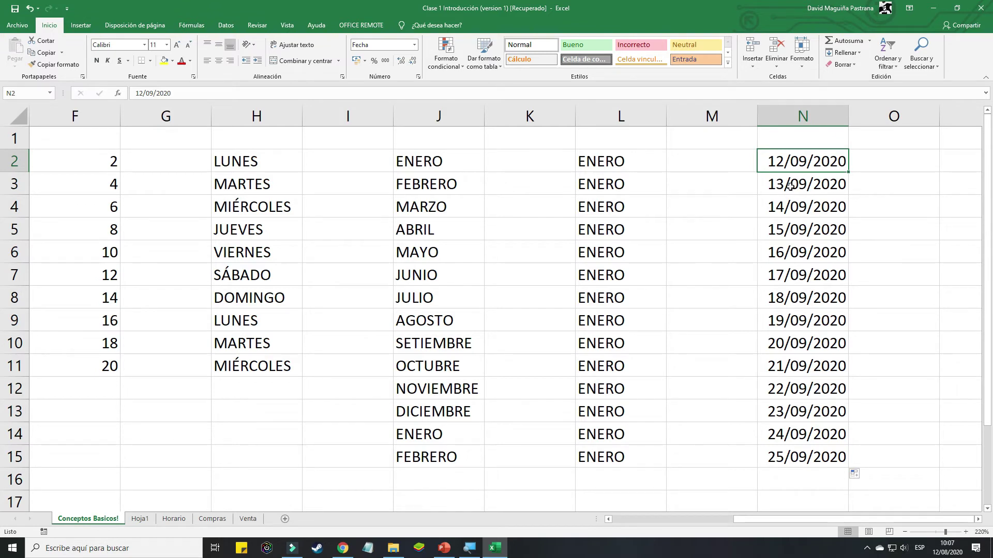
pyautogui.click(818, 185)
pyautogui.click(823, 164)
pyautogui.moveTo(850, 172); pyautogui.dragTo(844, 469)
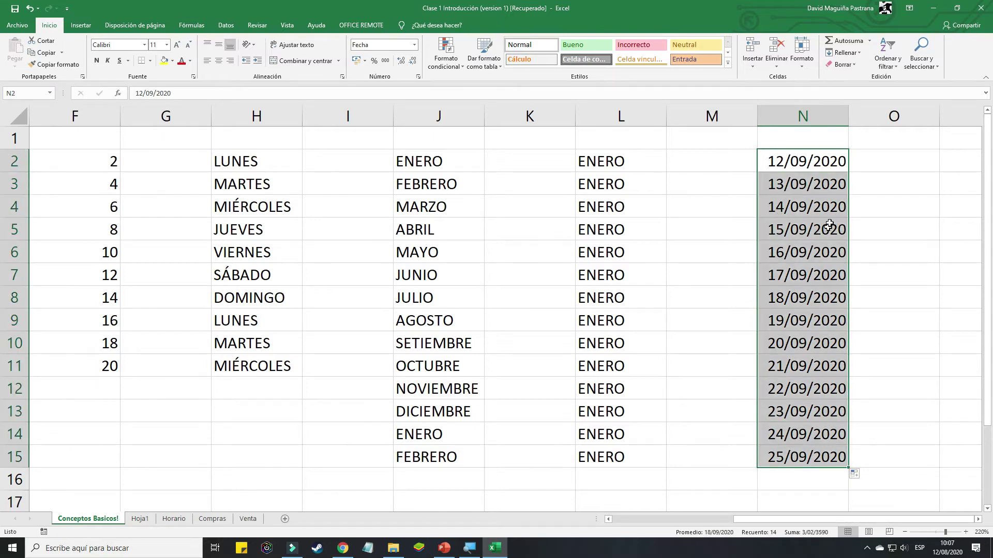
# Select the dates in N3:N11 to examine how the filled series progresses
pyautogui.click(880, 160)
pyautogui.moveTo(807, 184); pyautogui.dragTo(873, 258)
pyautogui.scroll(2, 883, 229)
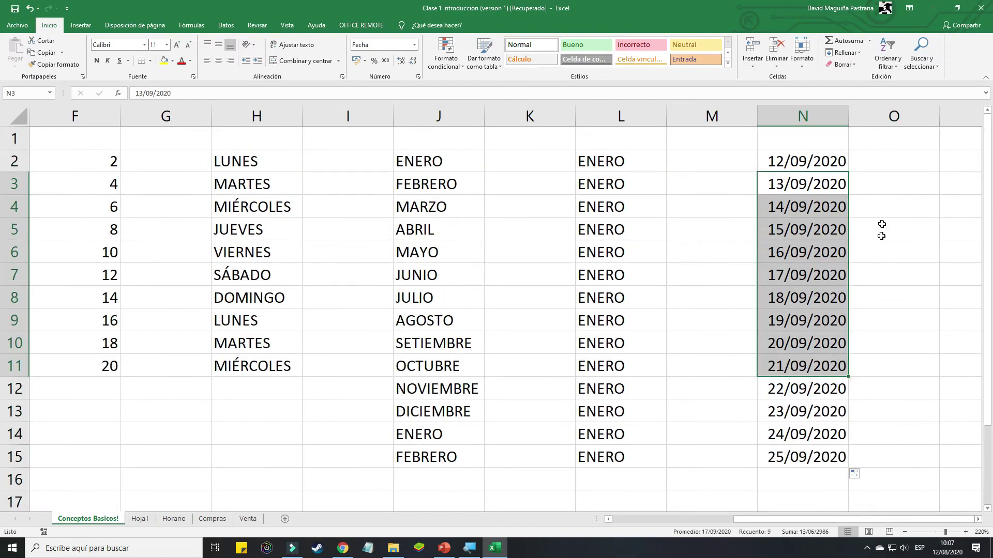
pyautogui.click(892, 183)
pyautogui.click(900, 155)
pyautogui.click(908, 450)
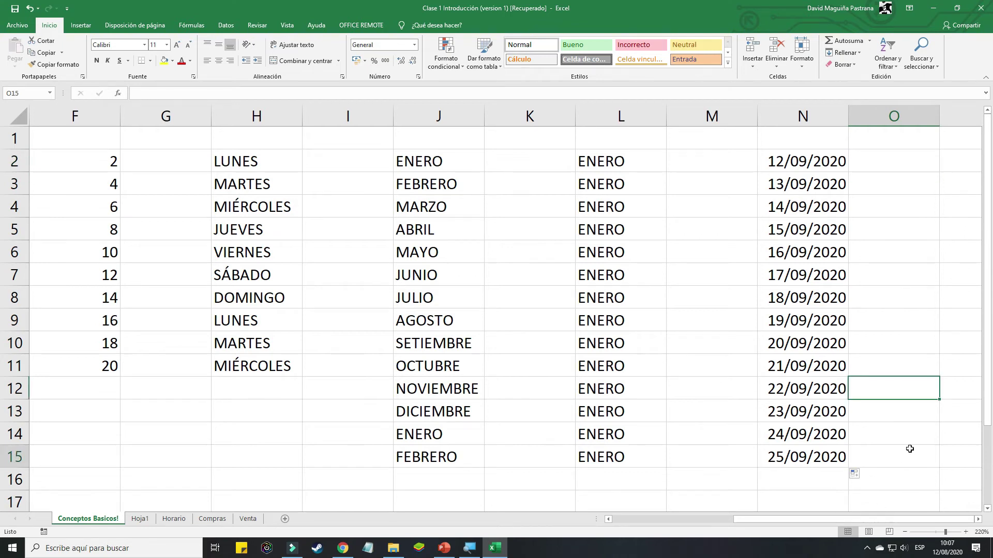
# Enter the date 12/09/2020 in both P2 and P3, and fill the repeated date down to P15
pyautogui.press('Right')
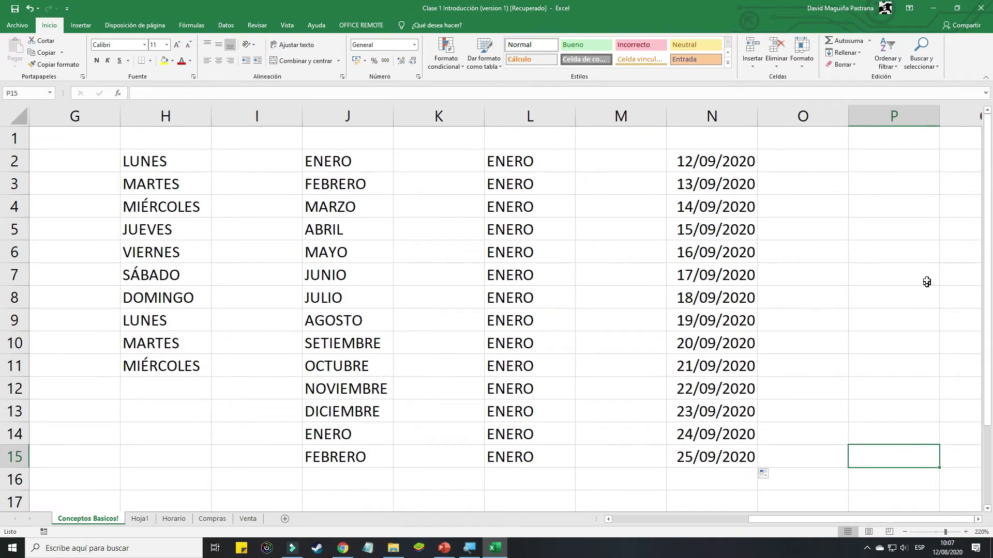
pyautogui.click(883, 165)
pyautogui.write('112')
pyautogui.press('BackSpace')
pyautogui.press('BackSpace')
pyautogui.write('2/')
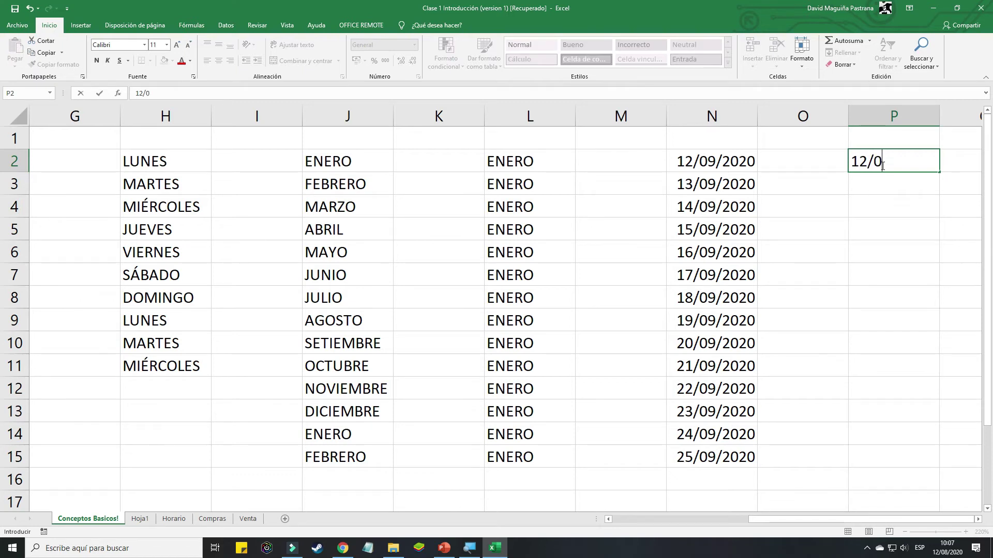
pyautogui.write('09/2020')
pyautogui.press('Return')
pyautogui.write('12/09/2020')
pyautogui.click(935, 232)
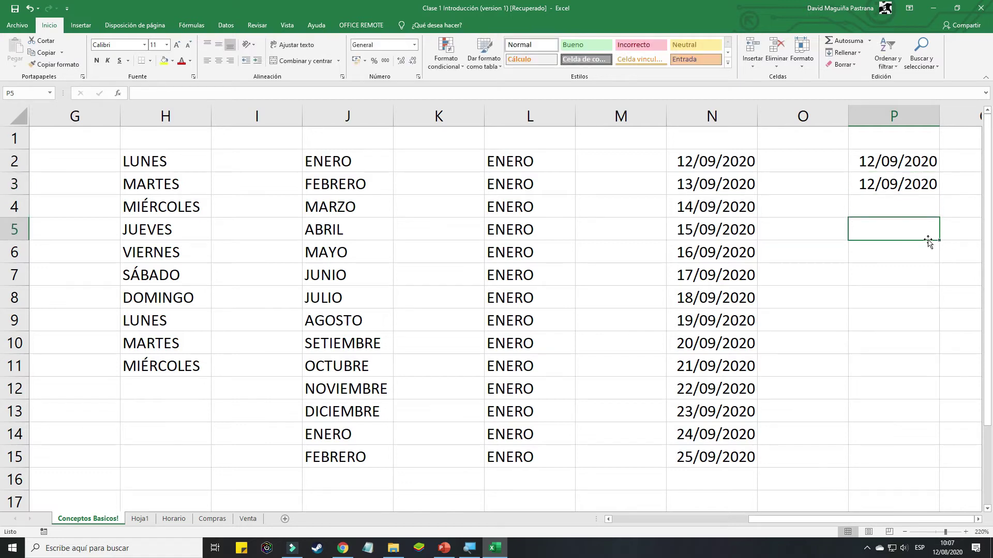
pyautogui.moveTo(920, 163); pyautogui.dragTo(960, 469)
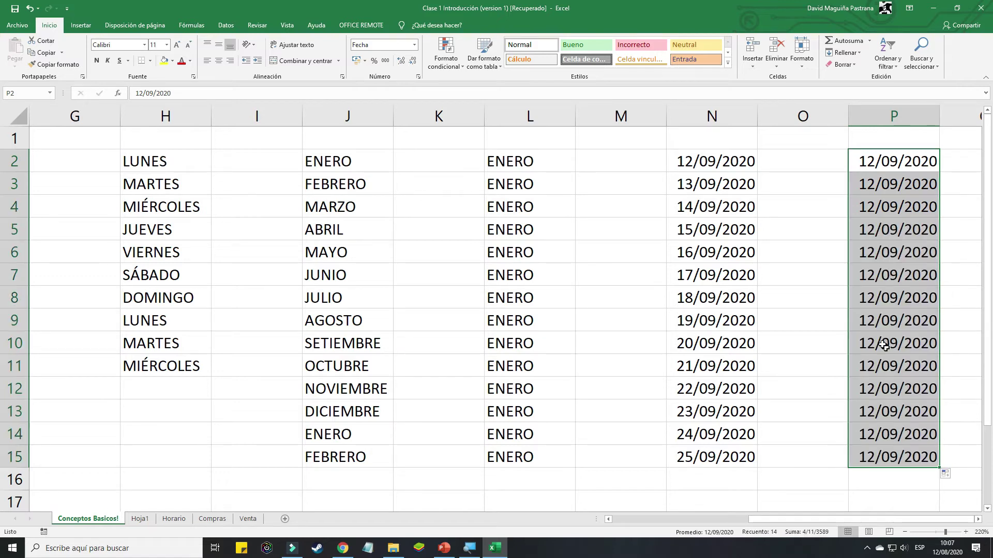
pyautogui.click(841, 365)
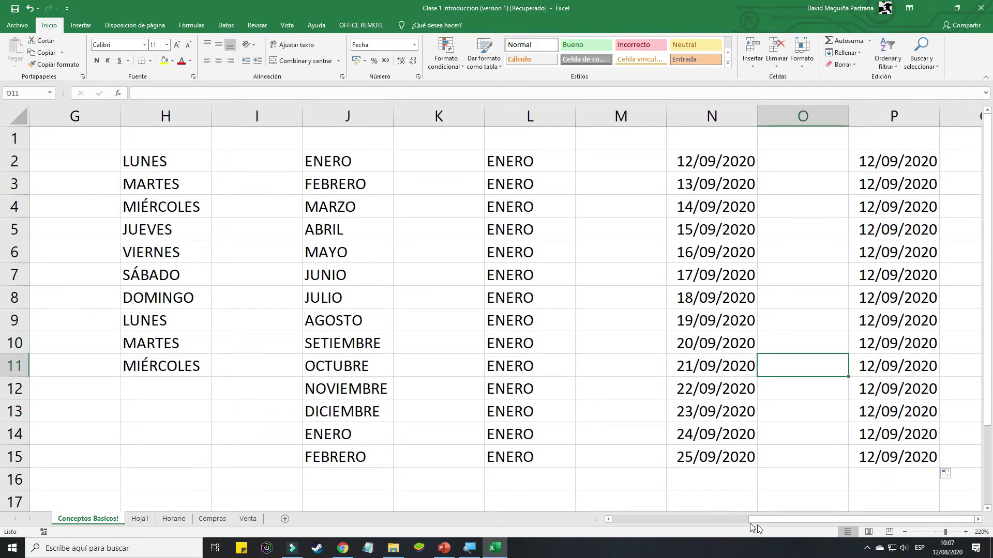
# Open the Horario sheet and enter 1 in C2 and 2 in C3
pyautogui.moveTo(783, 519); pyautogui.dragTo(808, 524)
pyautogui.click(174, 519)
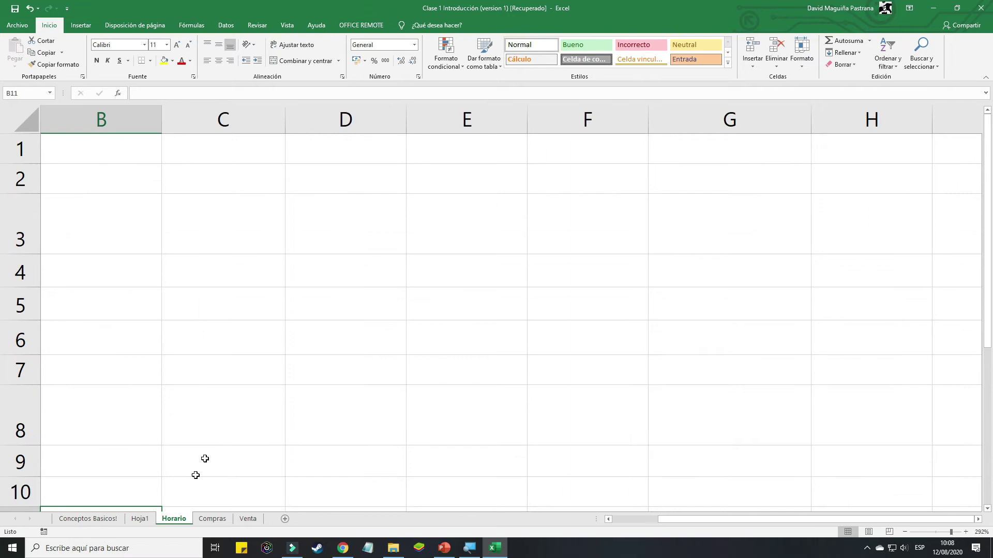
pyautogui.click(335, 267)
pyautogui.click(363, 245)
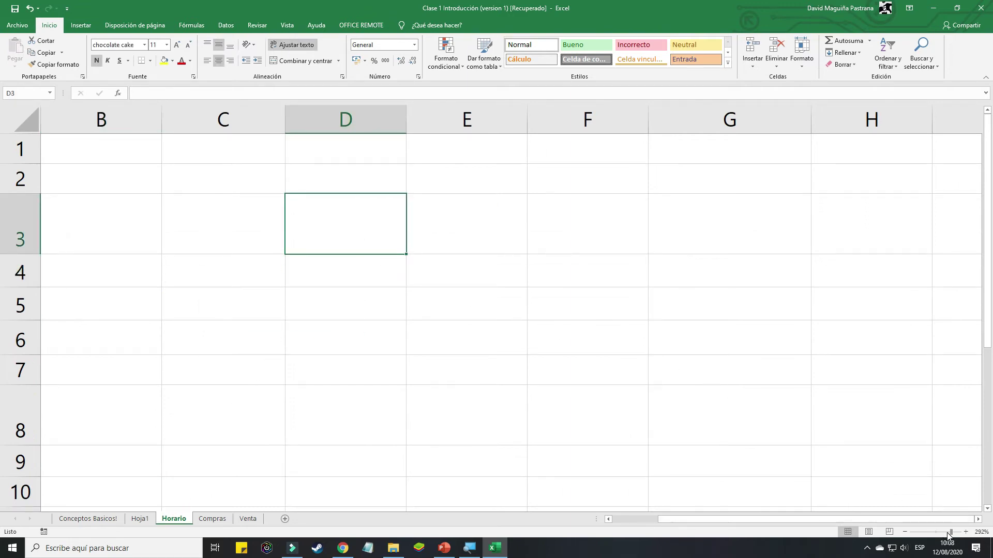
pyautogui.click(210, 185)
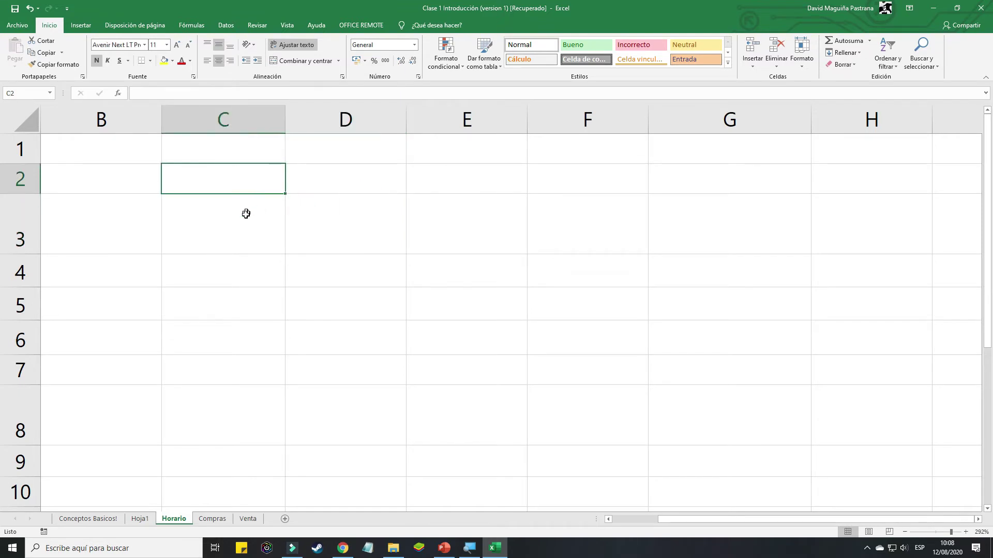
pyautogui.write('1')
pyautogui.press('Return')
pyautogui.write('2')
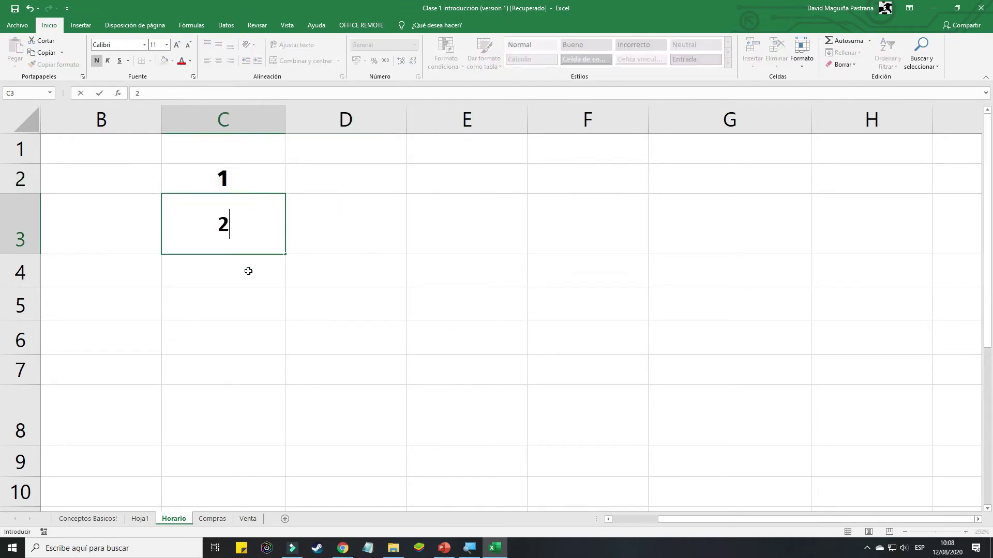
pyautogui.press('Return')
# Set the font of the range C2:H10 to Arial
pyautogui.moveTo(232, 165); pyautogui.dragTo(879, 491)
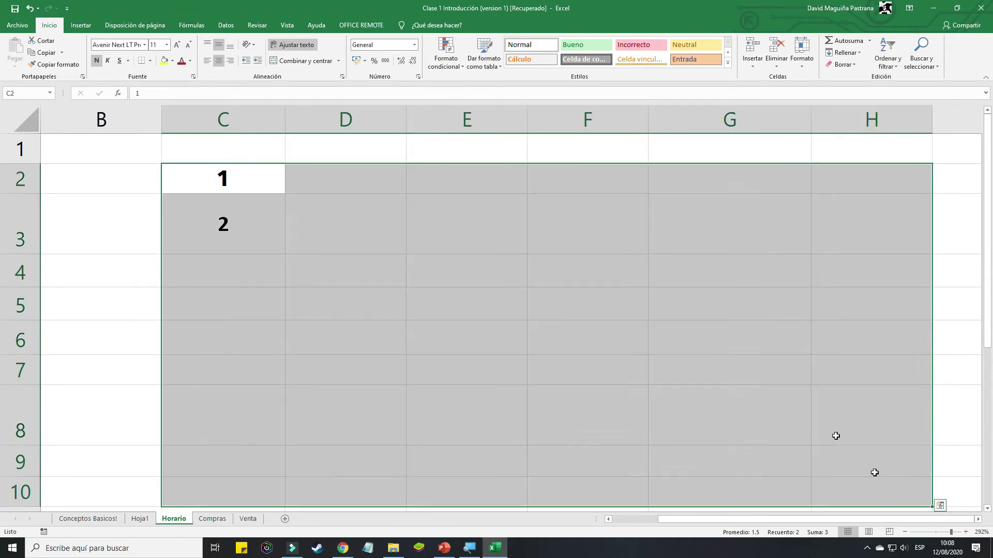
pyautogui.click(144, 45)
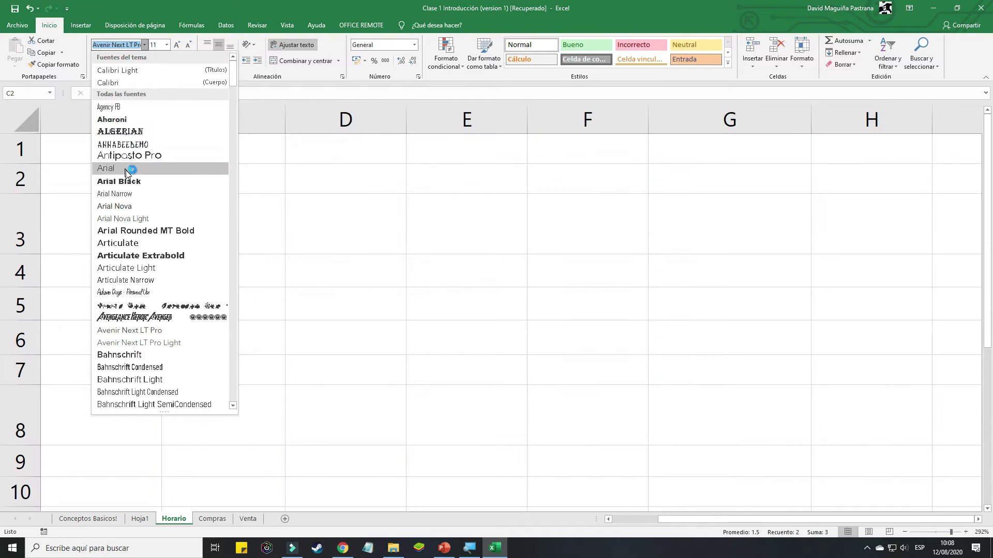
pyautogui.click(126, 168)
pyautogui.click(256, 198)
pyautogui.click(267, 180)
pyautogui.click(254, 251)
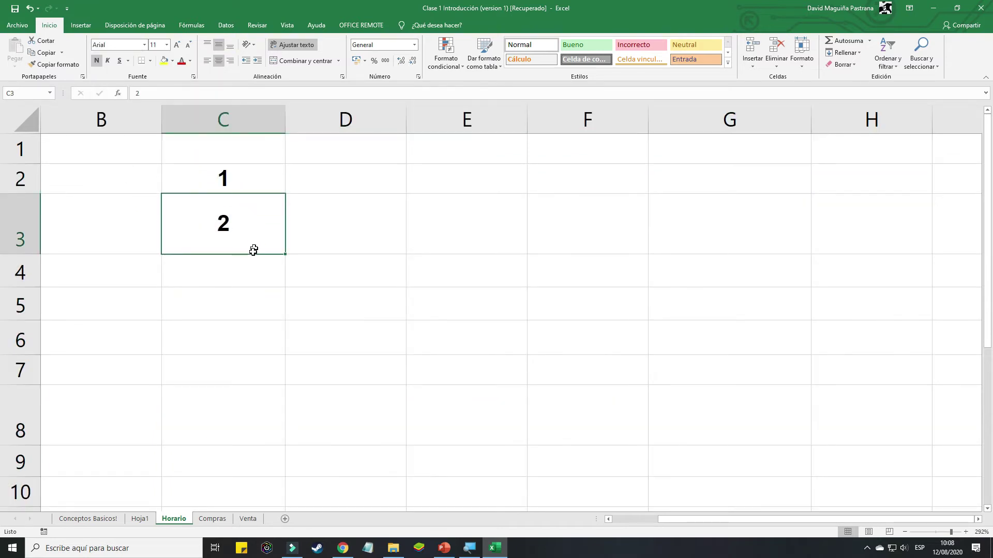
# Fill the number series from C2:C3 down to C8 on the Horario sheet
pyautogui.click(257, 275)
pyautogui.moveTo(261, 178); pyautogui.dragTo(251, 230)
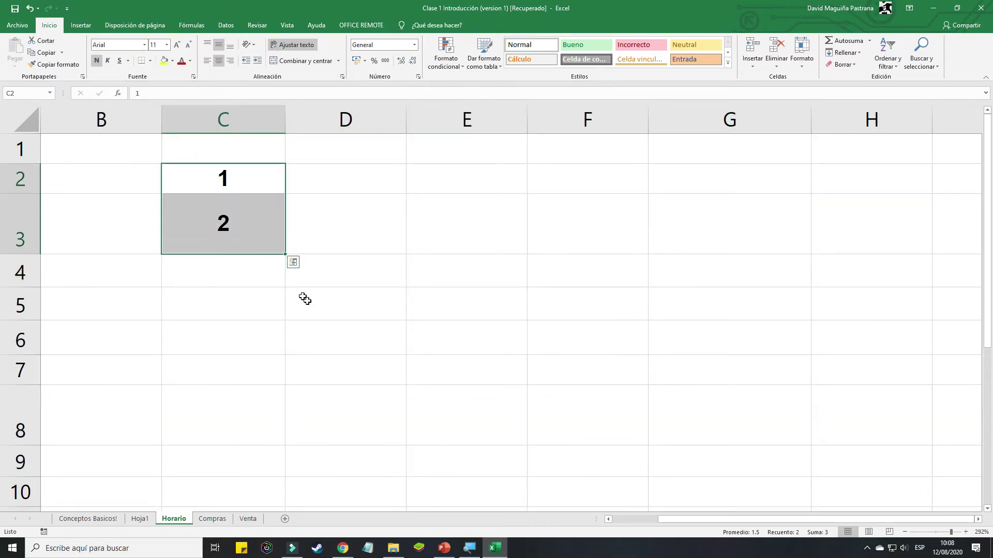
pyautogui.click(248, 206)
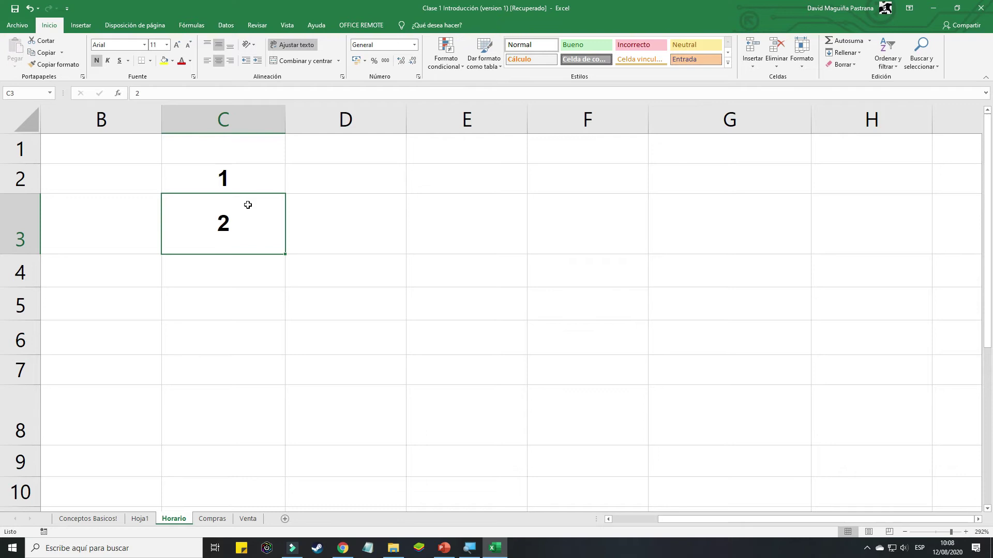
pyautogui.moveTo(244, 182); pyautogui.dragTo(255, 217)
pyautogui.moveTo(286, 256); pyautogui.dragTo(283, 437)
pyautogui.click(324, 215)
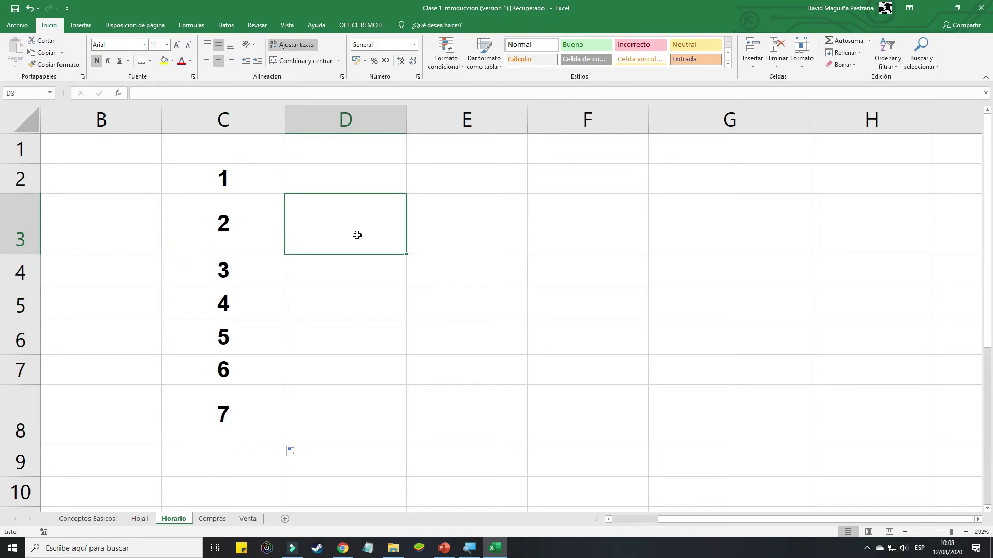
# Enter LUNES in D1 and fill the weekday series across to H1
pyautogui.click(344, 139)
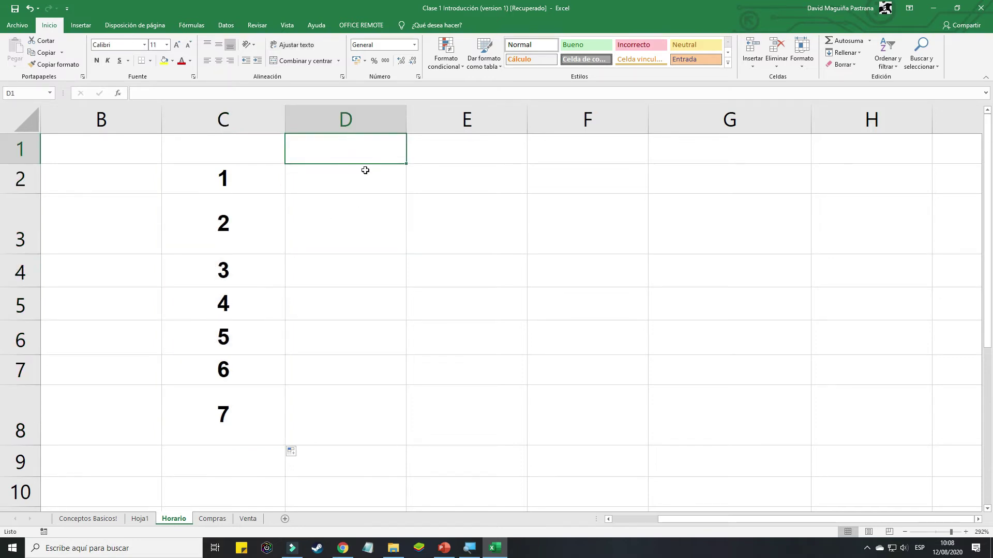
pyautogui.write('LUNES')
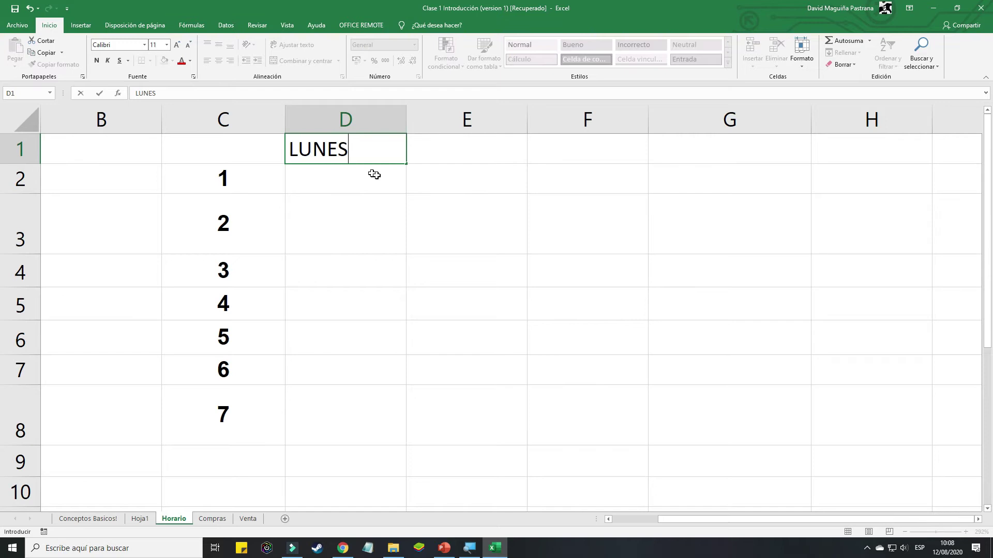
pyautogui.press('Return')
pyautogui.click(385, 160)
pyautogui.moveTo(407, 163); pyautogui.dragTo(895, 178)
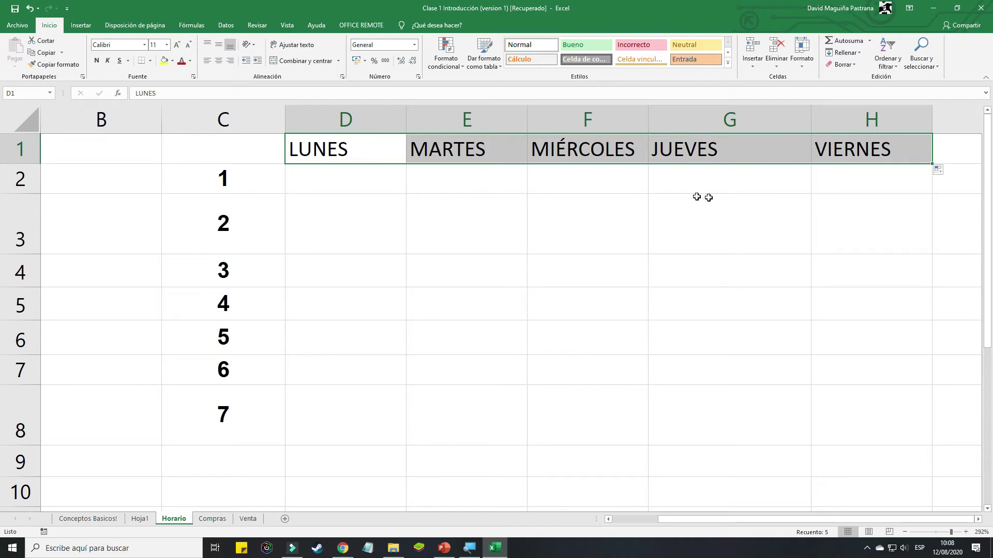
pyautogui.click(444, 189)
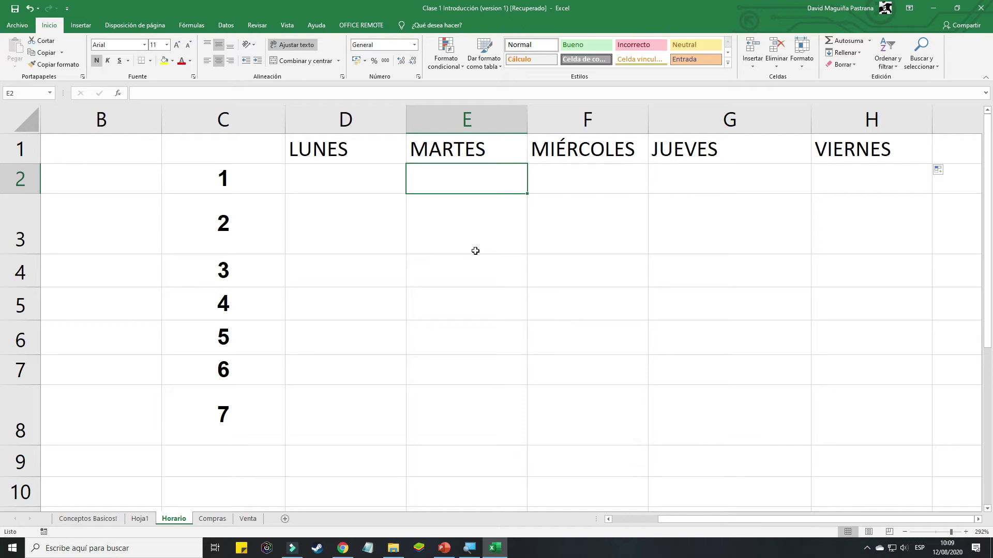
# Apply all borders to the timetable range C1:H8
pyautogui.click(245, 158)
pyautogui.moveTo(246, 158); pyautogui.dragTo(867, 417)
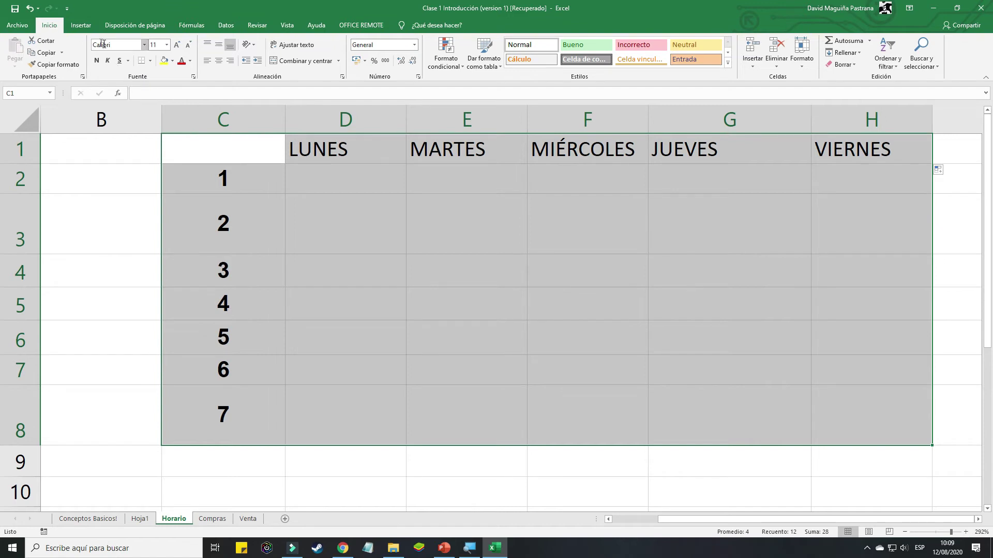
pyautogui.click(150, 60)
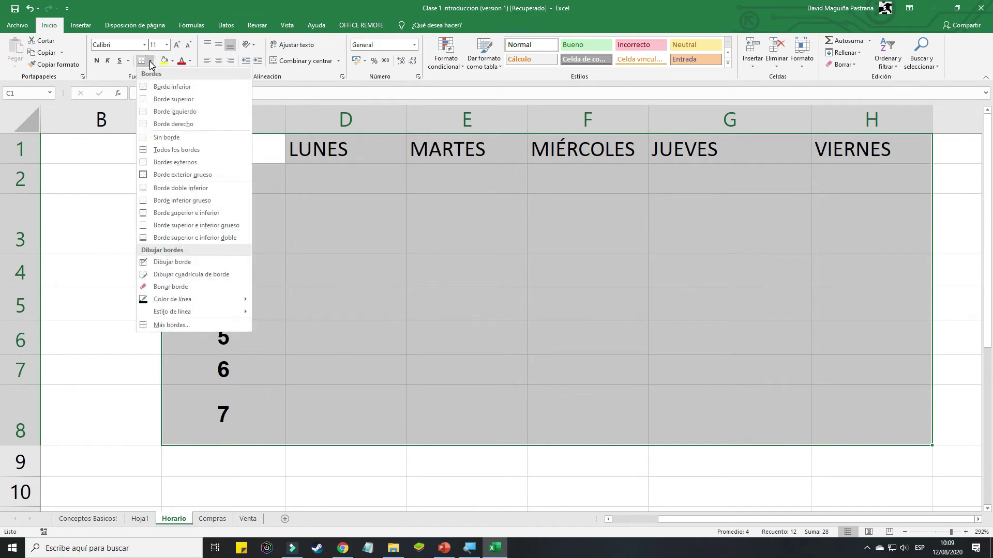
pyautogui.click(187, 150)
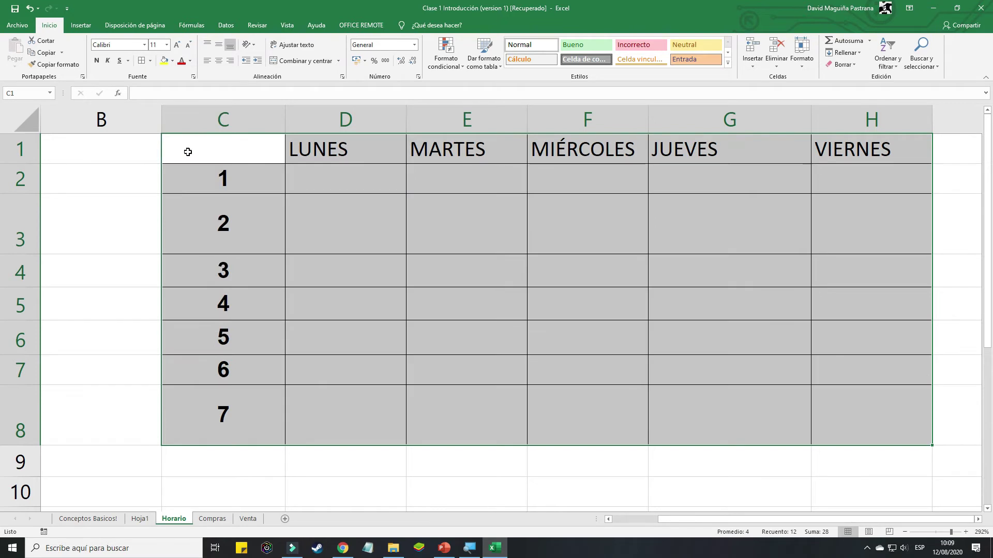
pyautogui.click(81, 273)
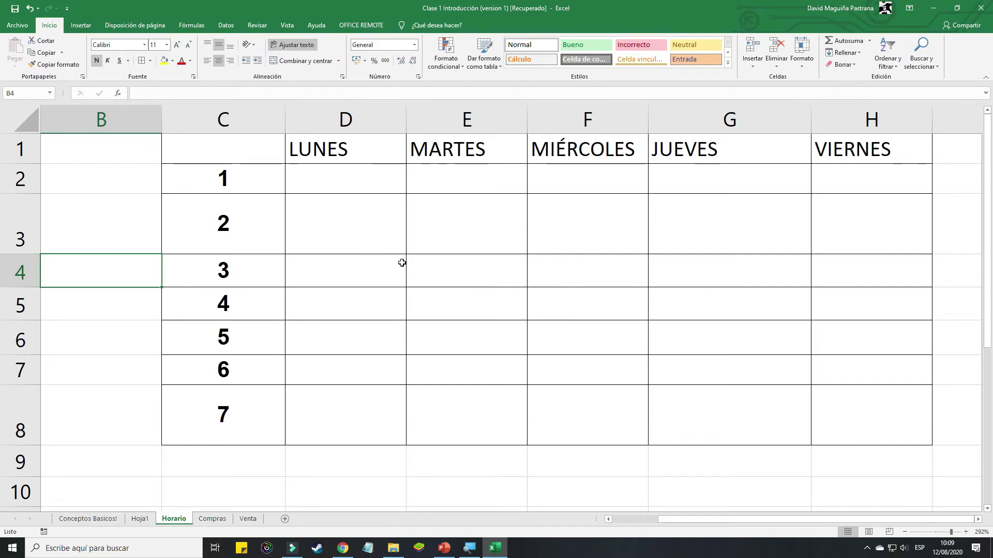
# Merge and center the cells D6:H6 in the row for period 5
pyautogui.click(381, 252)
pyautogui.click(481, 280)
pyautogui.click(487, 293)
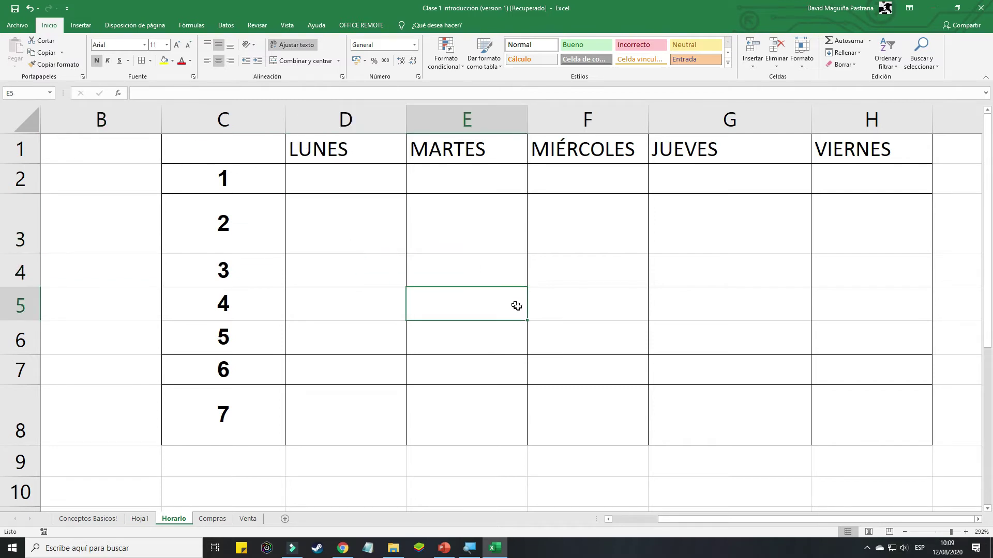
pyautogui.click(484, 338)
pyautogui.moveTo(317, 327); pyautogui.dragTo(885, 346)
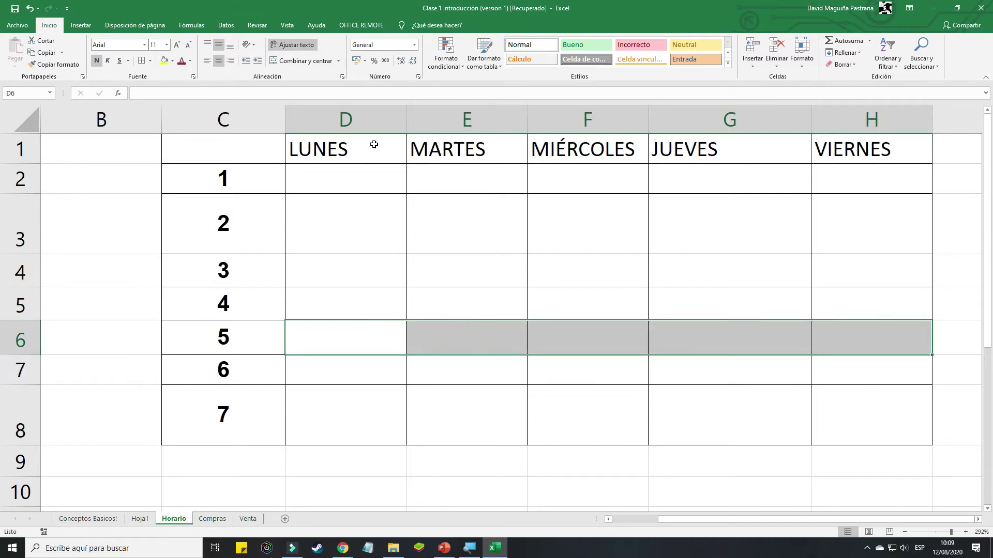
pyautogui.click(310, 67)
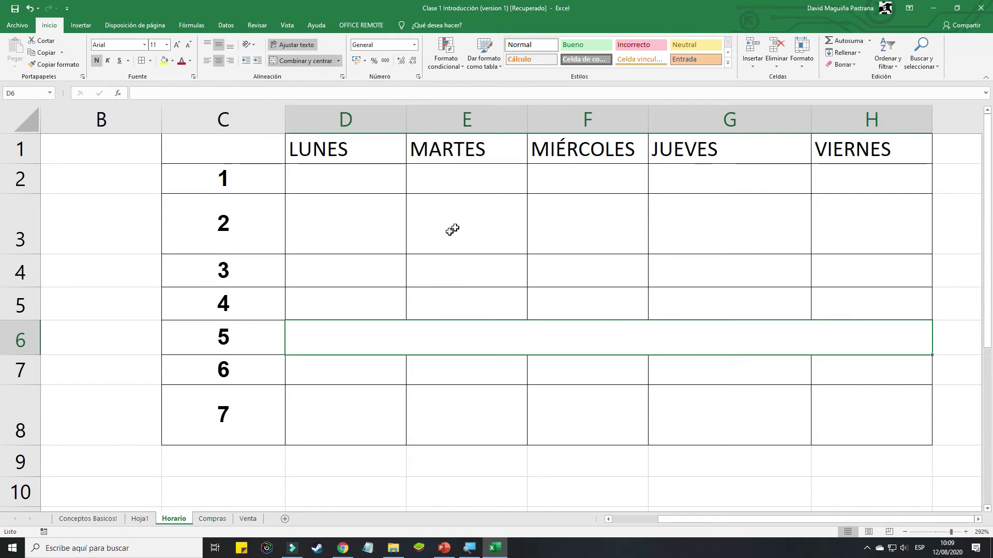
pyautogui.click(745, 392)
pyautogui.click(365, 339)
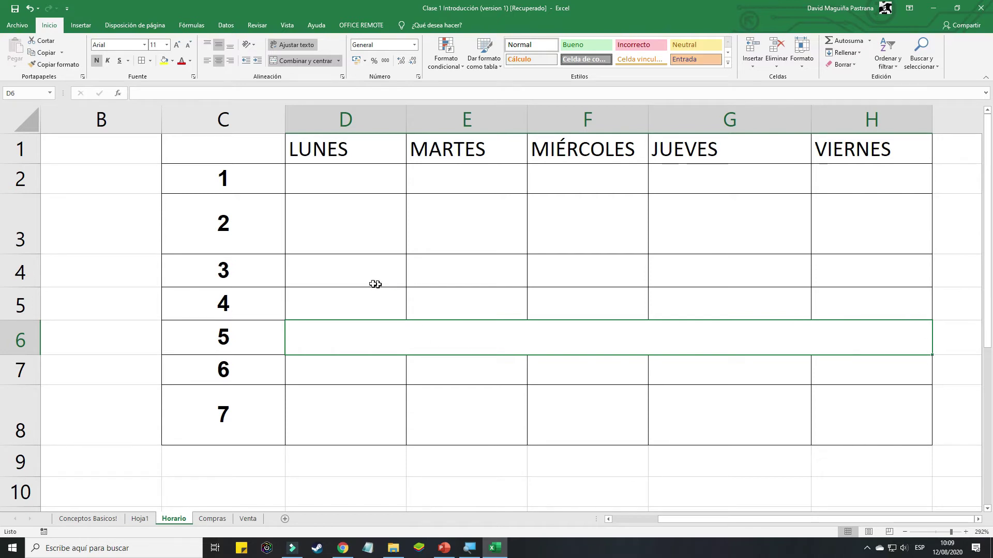
# Unmerge D6:H6 and check the separate cells across the row one by one
pyautogui.click(339, 61)
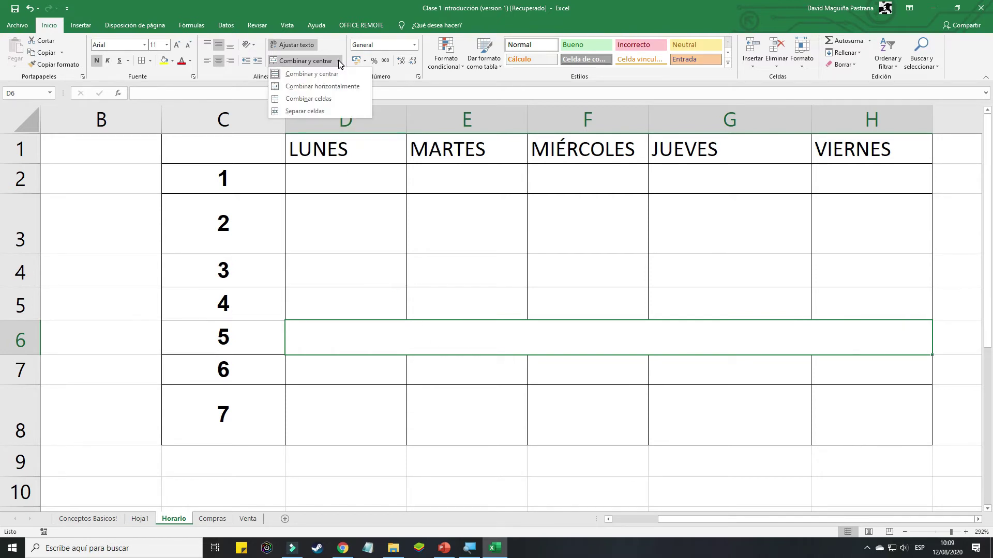
pyautogui.click(610, 391)
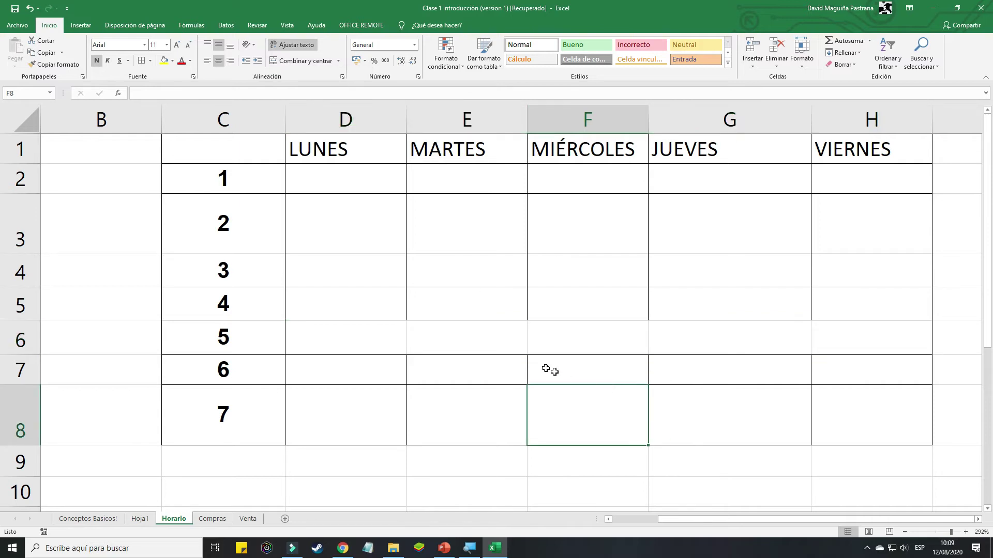
pyautogui.click(391, 339)
pyautogui.click(465, 341)
pyautogui.click(573, 343)
pyautogui.click(713, 340)
pyautogui.click(852, 329)
pyautogui.click(687, 333)
pyautogui.click(568, 337)
pyautogui.click(455, 336)
pyautogui.click(342, 336)
pyautogui.click(440, 339)
pyautogui.click(600, 344)
pyautogui.click(701, 348)
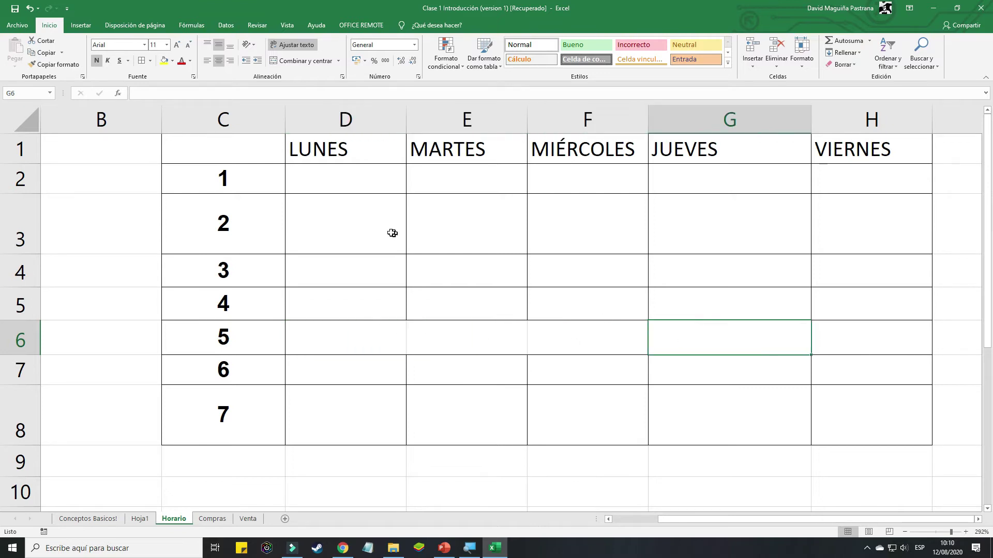
# Merge and center D6:H6 again and enter BREAK in the merged cell
pyautogui.moveTo(341, 344); pyautogui.dragTo(833, 339)
pyautogui.click(305, 60)
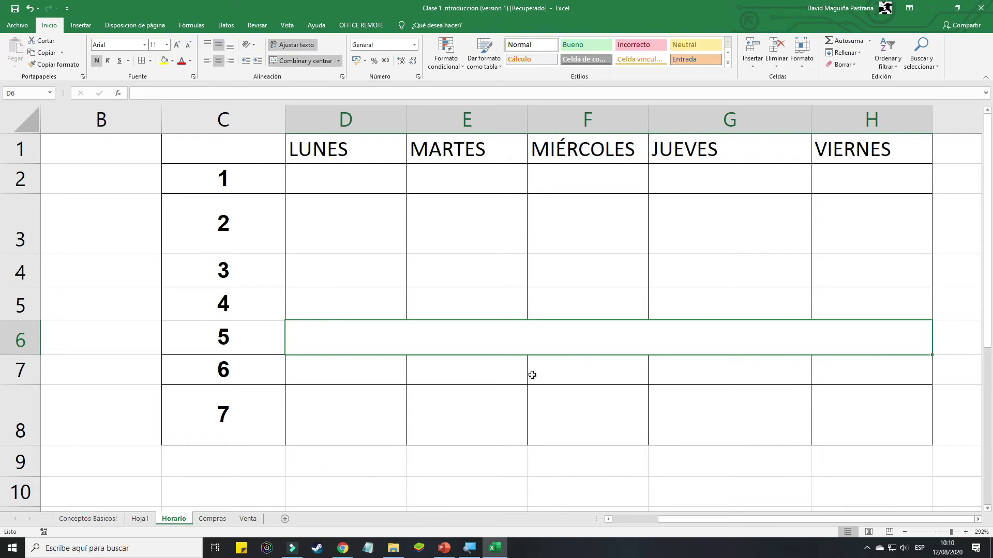
pyautogui.write('Br')
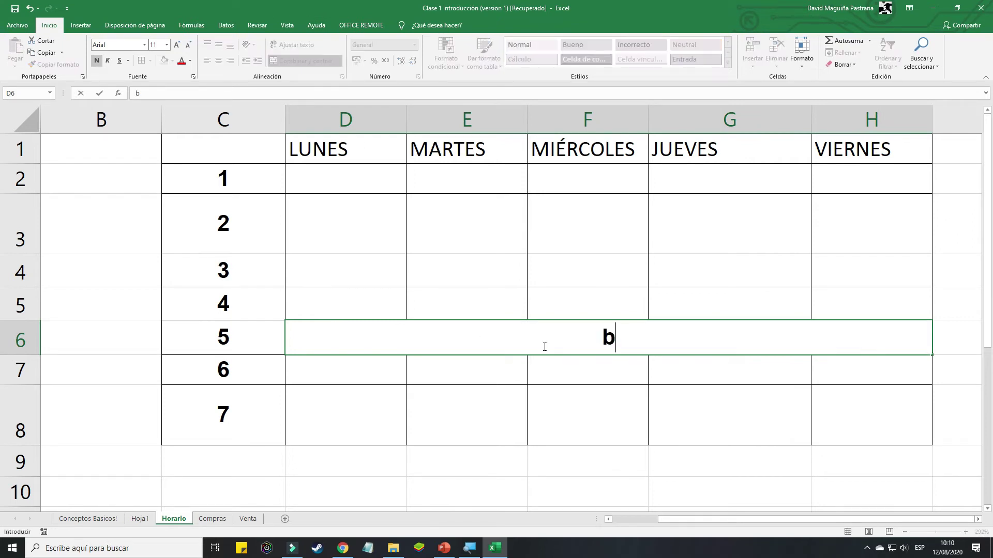
pyautogui.press('BackSpace')
pyautogui.write('REAK')
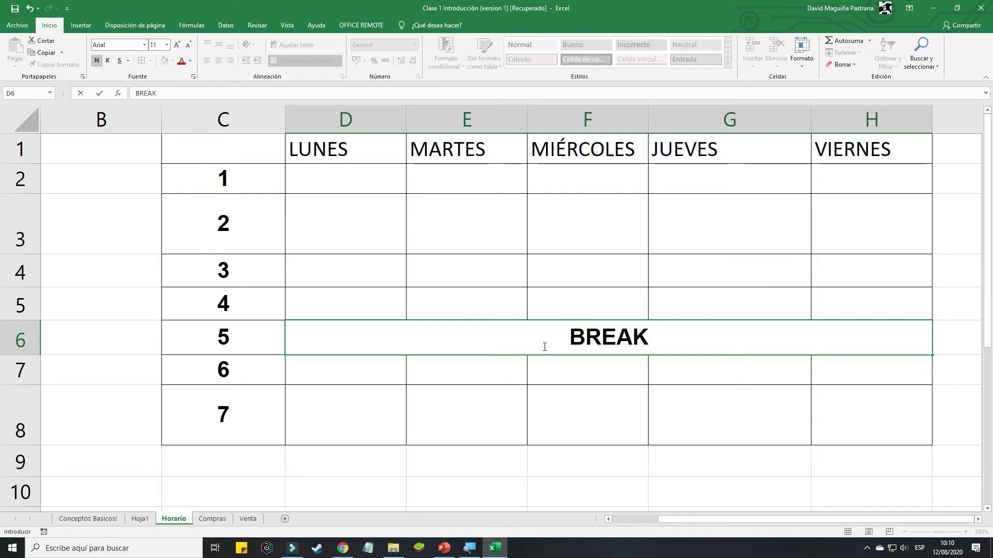
pyautogui.click(582, 383)
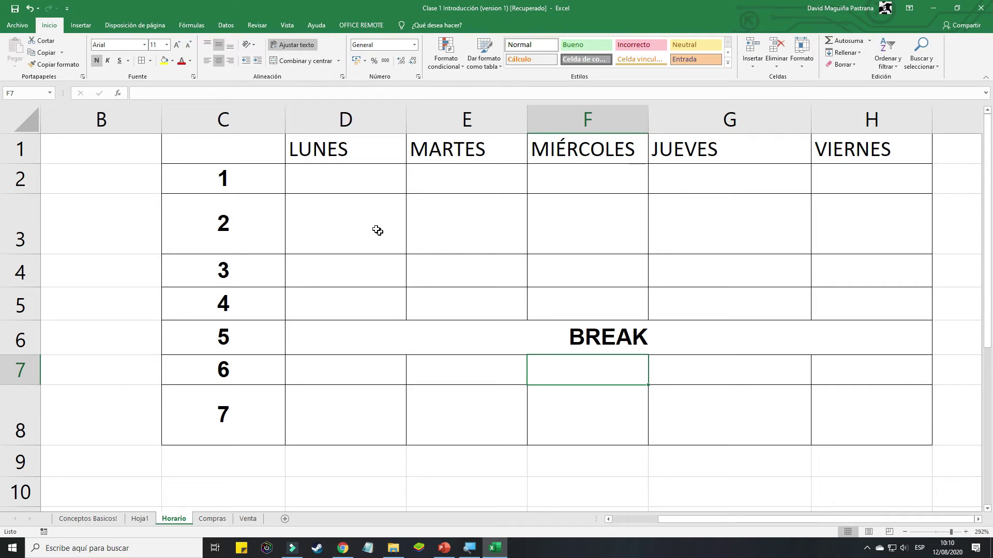
# Center the contents of the range C1:H8 both vertically and horizontally
pyautogui.moveTo(215, 149); pyautogui.dragTo(869, 417)
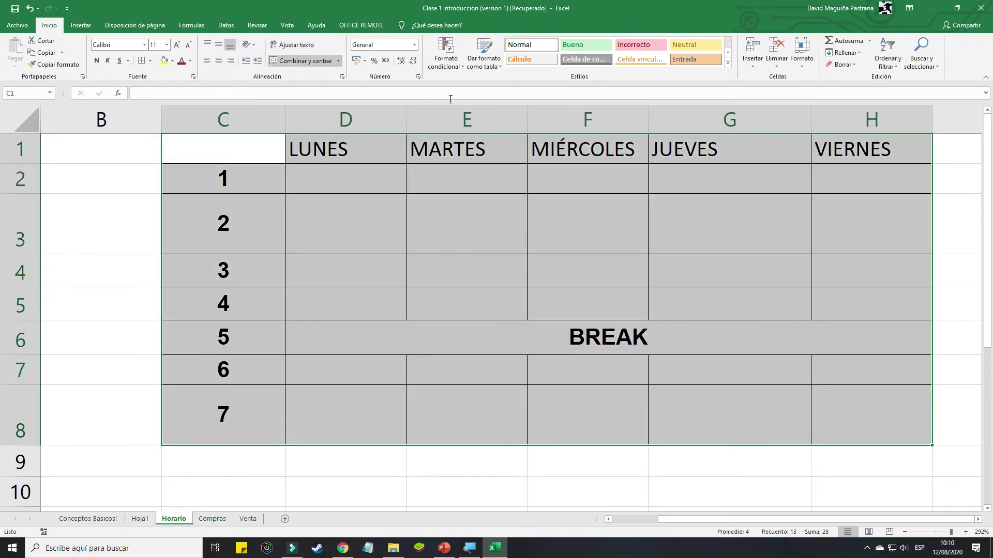
pyautogui.click(357, 187)
pyautogui.click(262, 160)
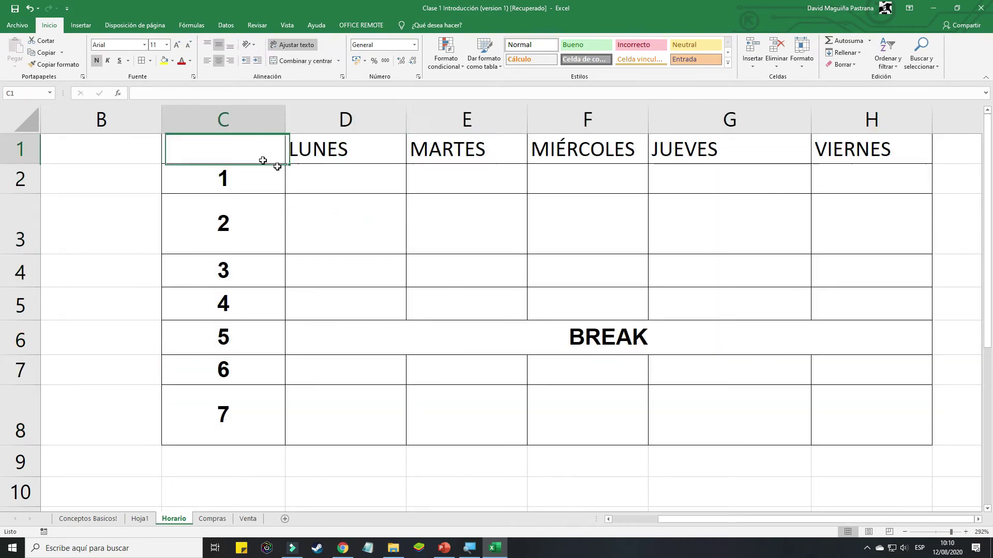
pyautogui.moveTo(263, 160); pyautogui.dragTo(885, 423)
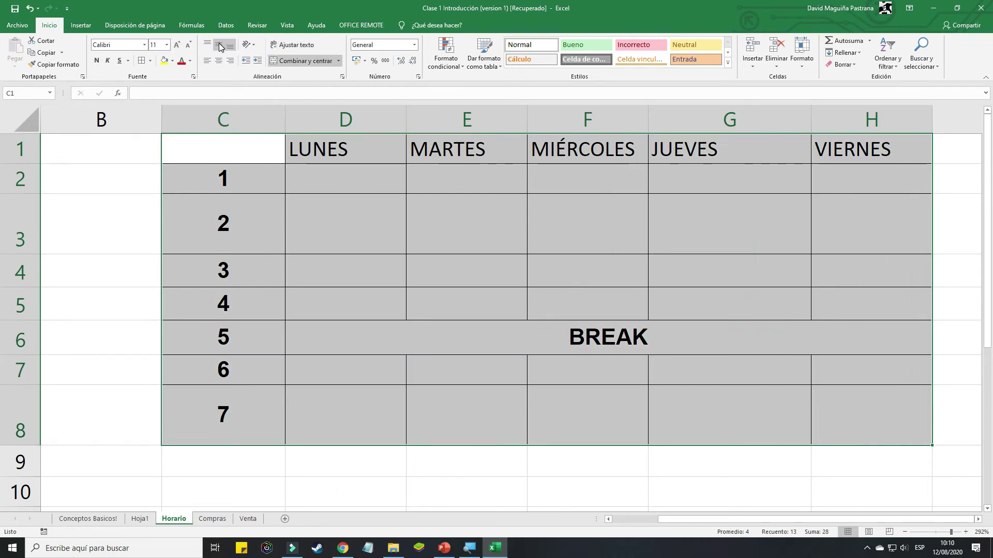
pyautogui.click(221, 47)
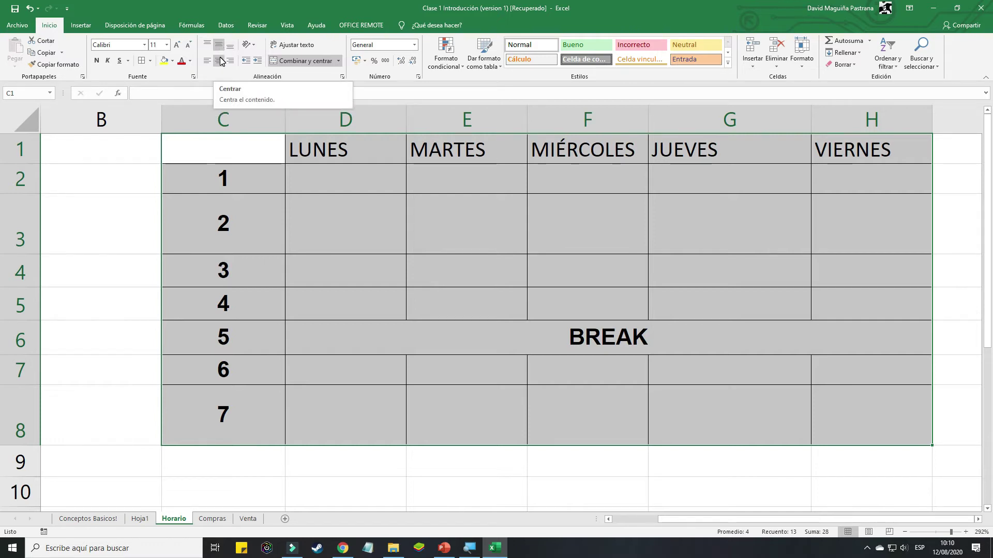
pyautogui.click(221, 61)
pyautogui.click(524, 283)
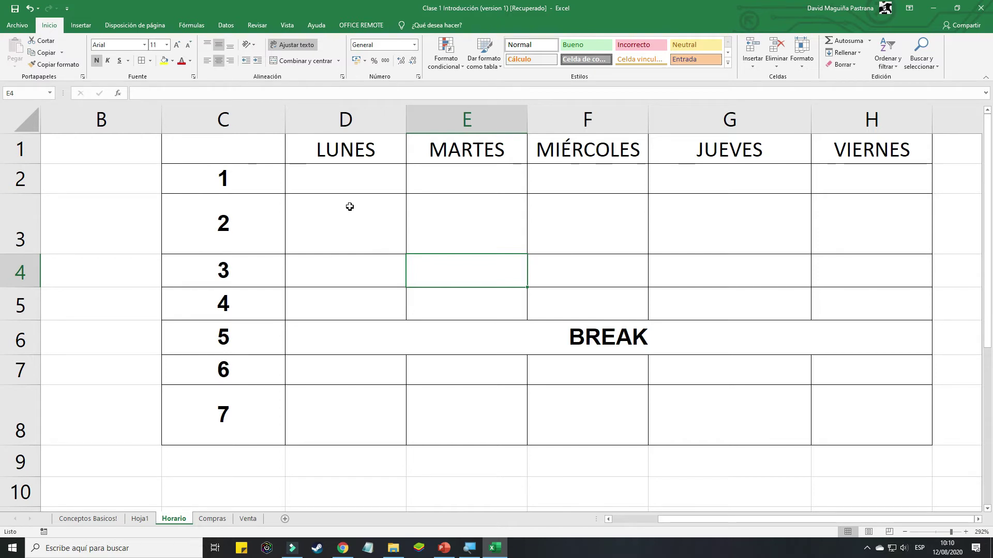
# Enter Matematica in D3 and Diseño Grafico in E3
pyautogui.click(346, 179)
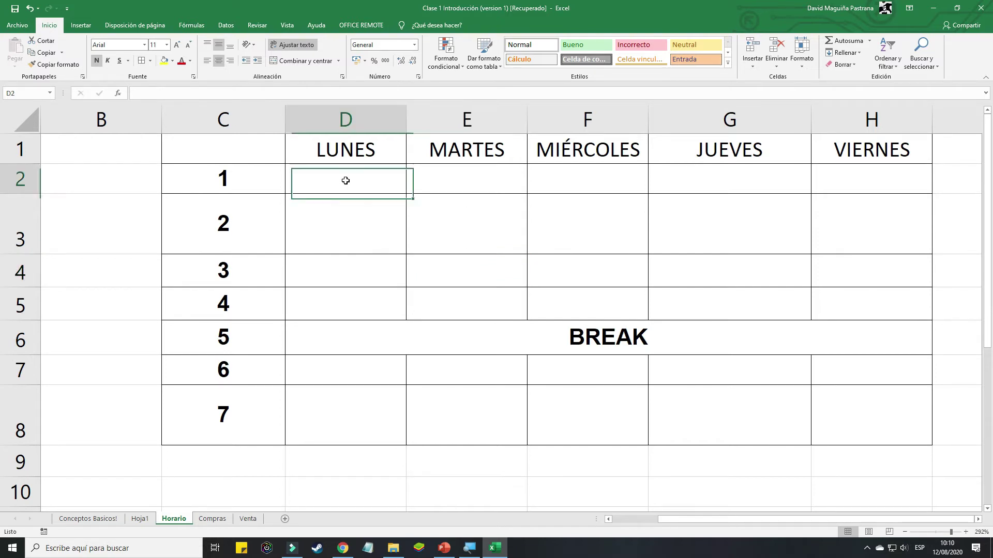
pyautogui.click(336, 230)
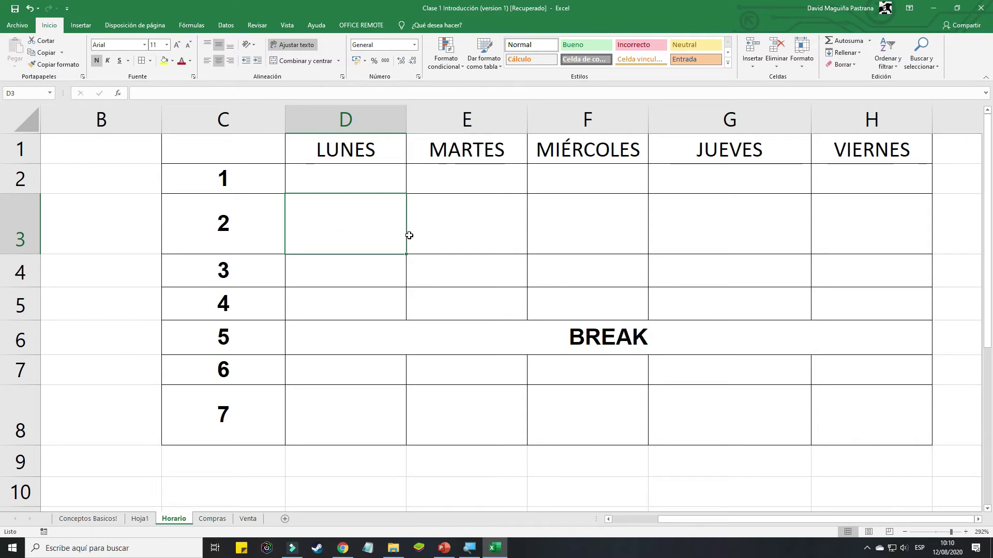
pyautogui.write('mat')
pyautogui.press('BackSpace')
pyautogui.press('BackSpace')
pyautogui.press('BackSpace')
pyautogui.write('Matematica')
pyautogui.press('Tab')
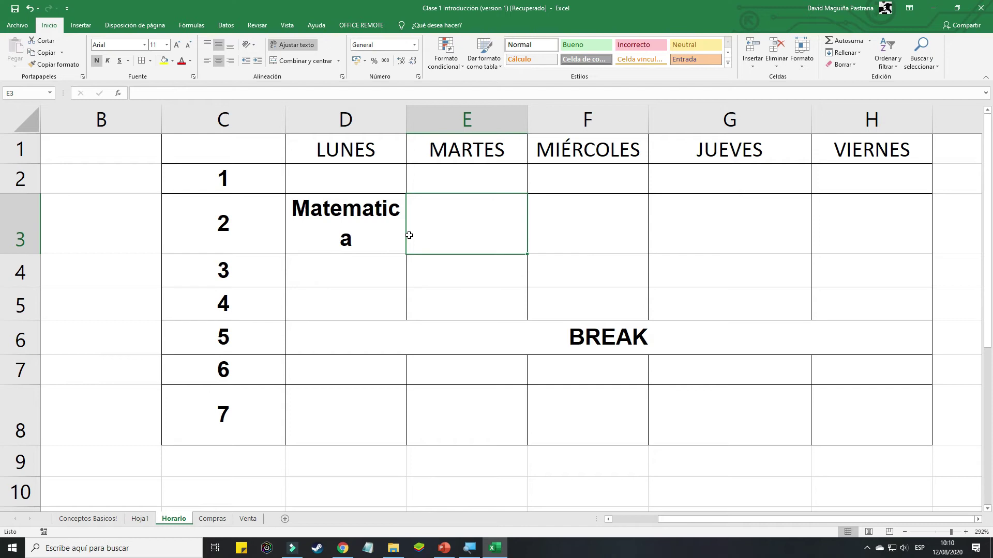
pyautogui.write('Diseño Grafico')
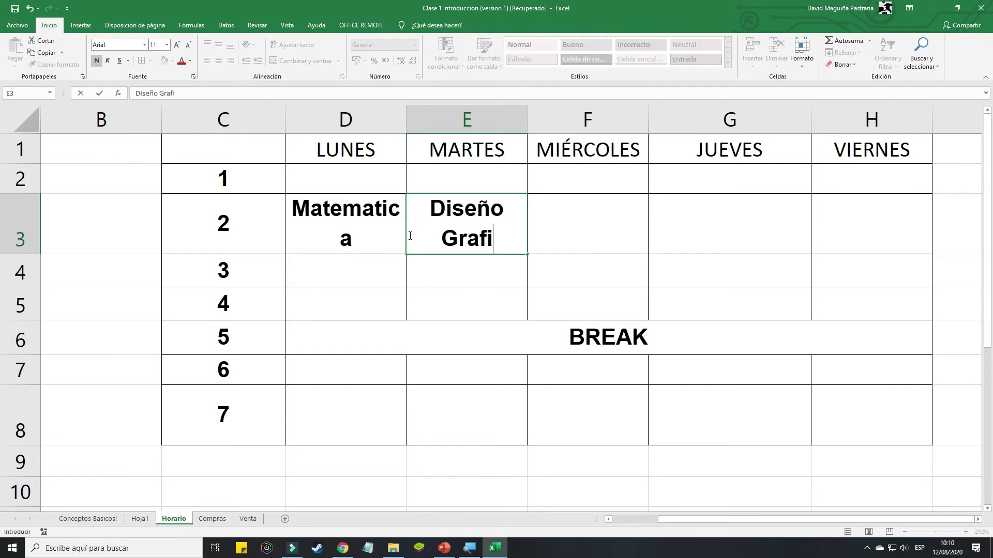
pyautogui.click(533, 229)
# Add the subjects Excel in F2, PowerPoint in G3 and Access in H3
pyautogui.click(577, 185)
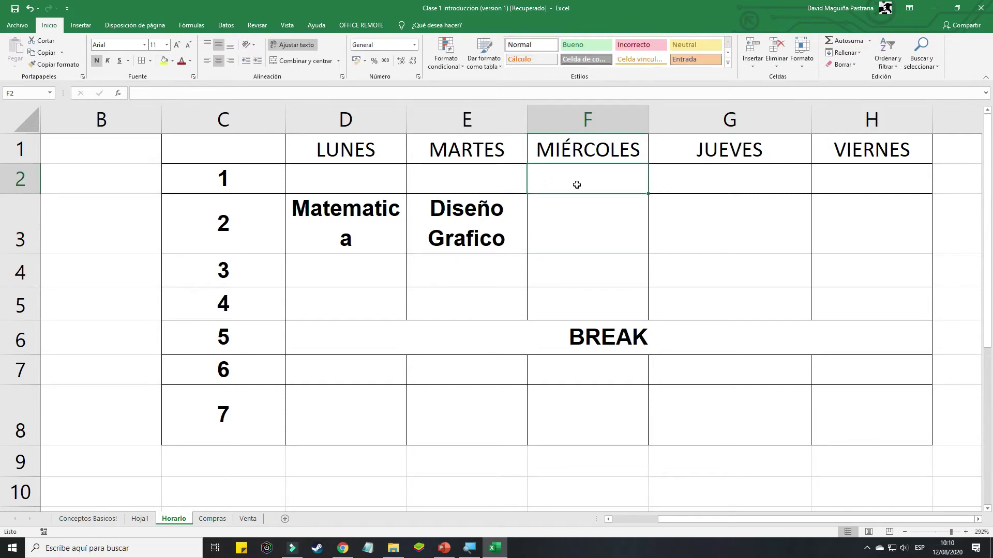
pyautogui.write('Excel')
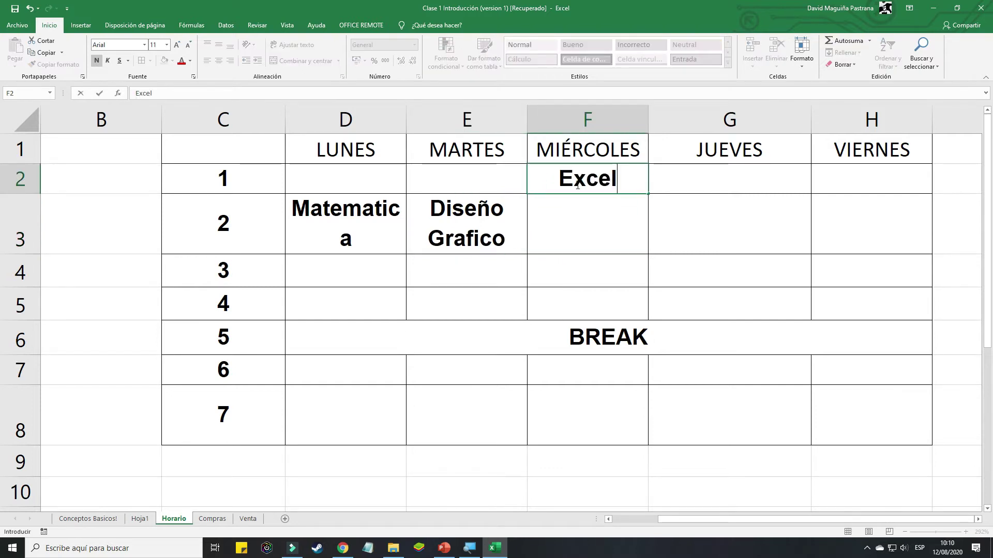
pyautogui.click(678, 206)
pyautogui.write('Pow')
pyautogui.press('BackSpace')
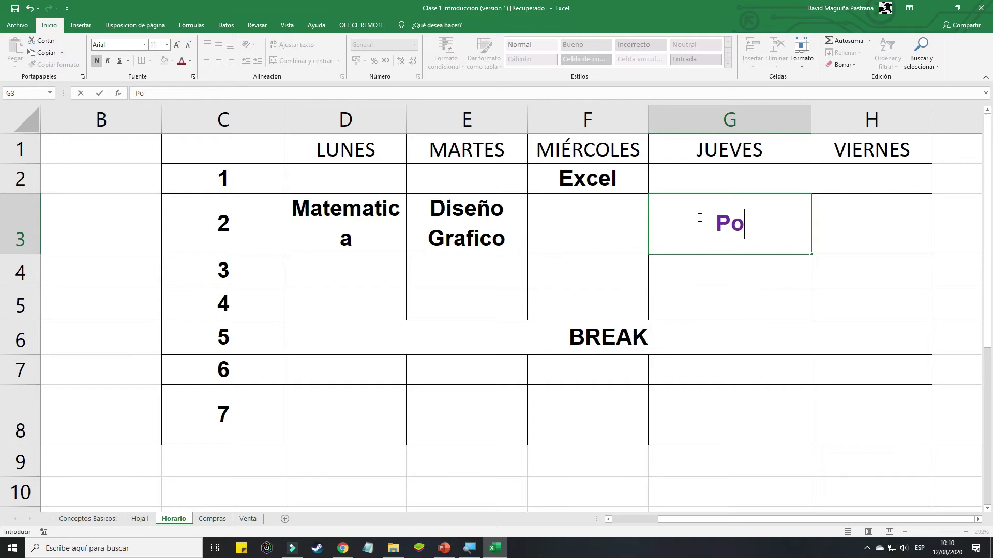
pyautogui.press('BackSpace')
pyautogui.write('ower')
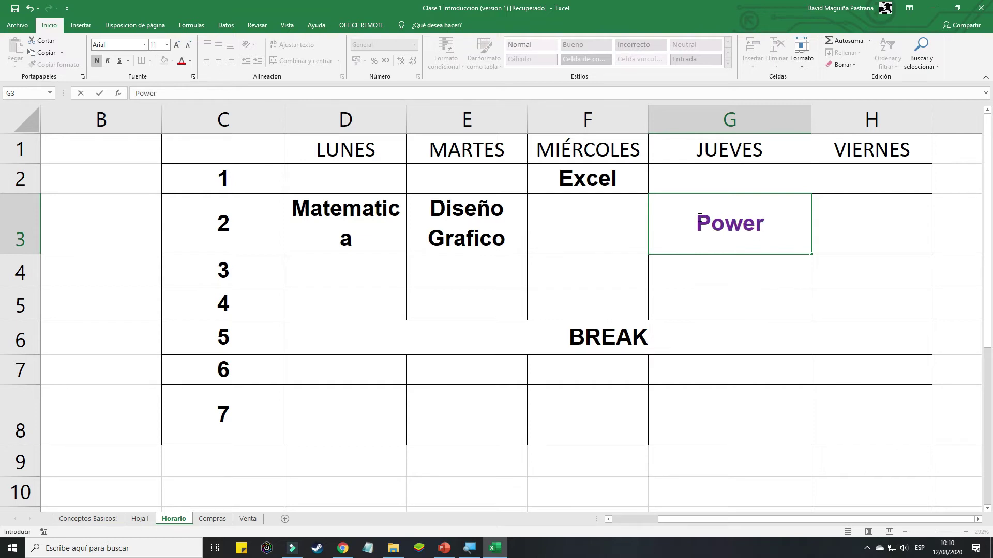
pyautogui.write('Point')
pyautogui.click(880, 246)
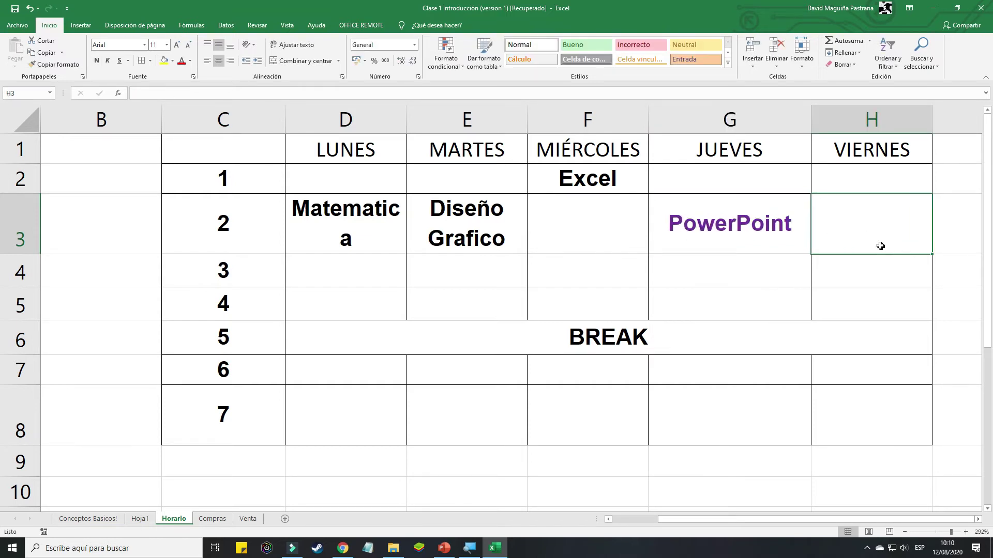
pyautogui.write('Access')
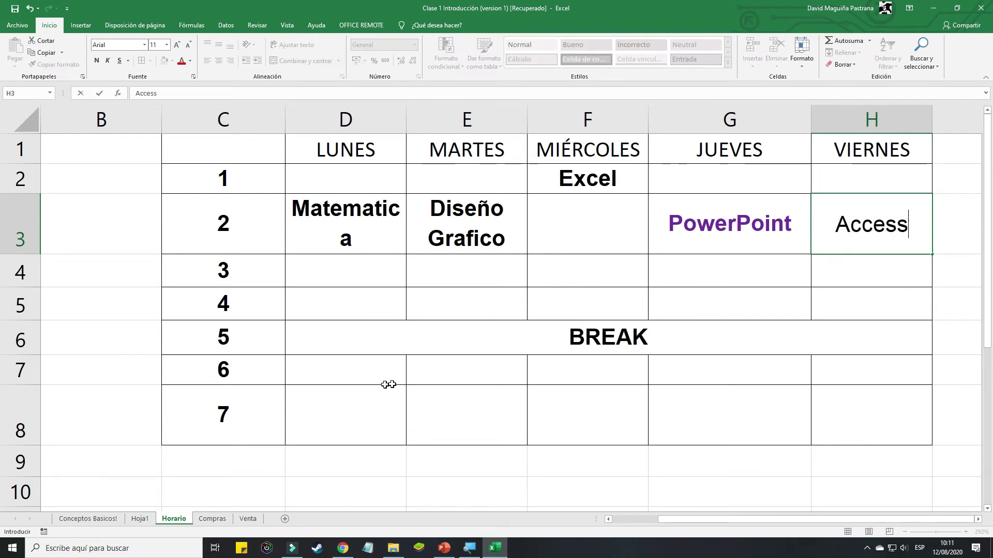
# Enter Visio in D7 and Publisher in E7, below the BREAK row
pyautogui.click(349, 370)
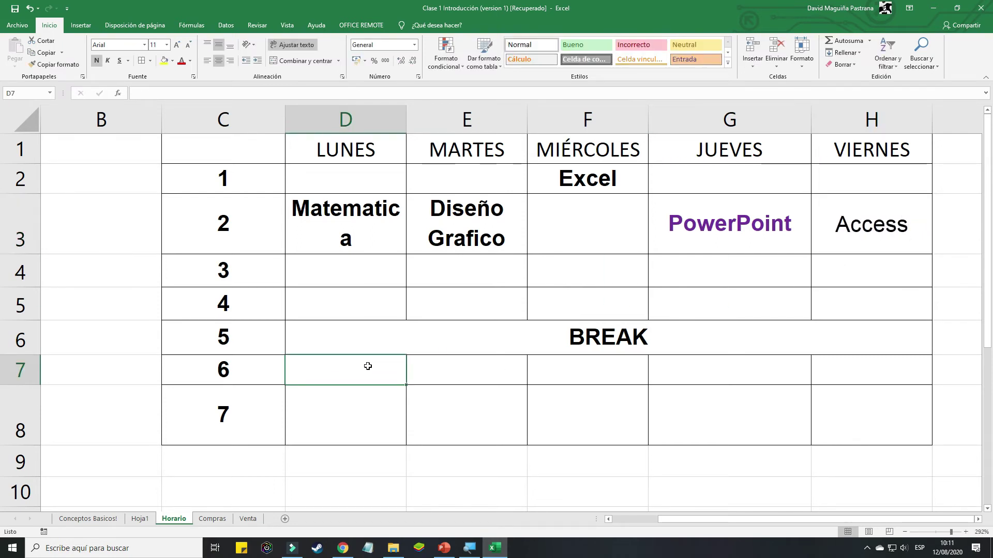
pyautogui.write('Visio')
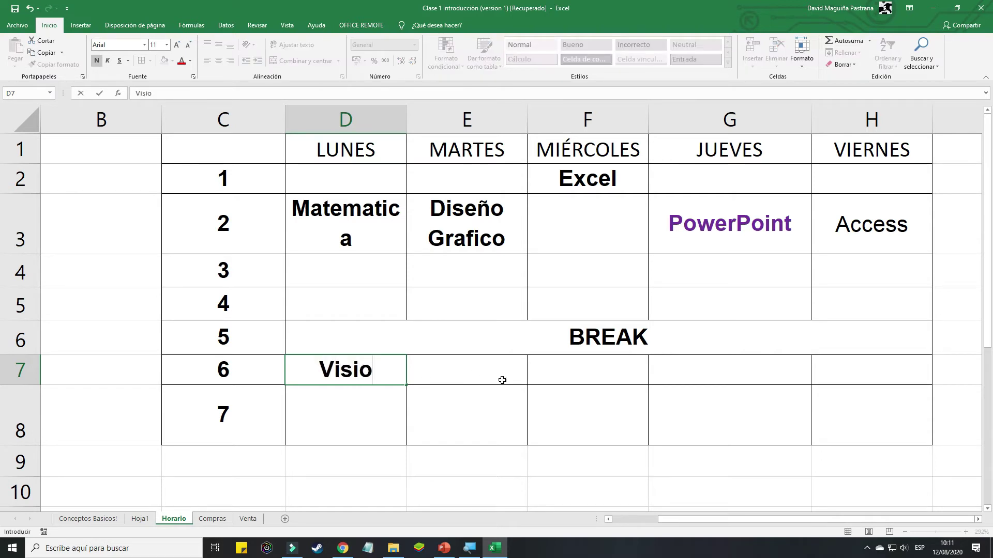
pyautogui.click(474, 375)
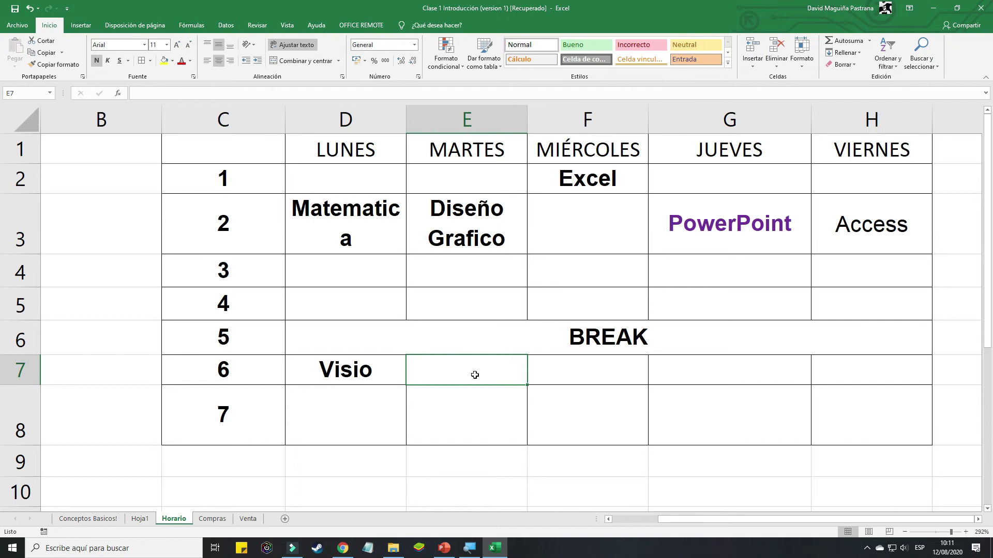
pyautogui.write('Publisher')
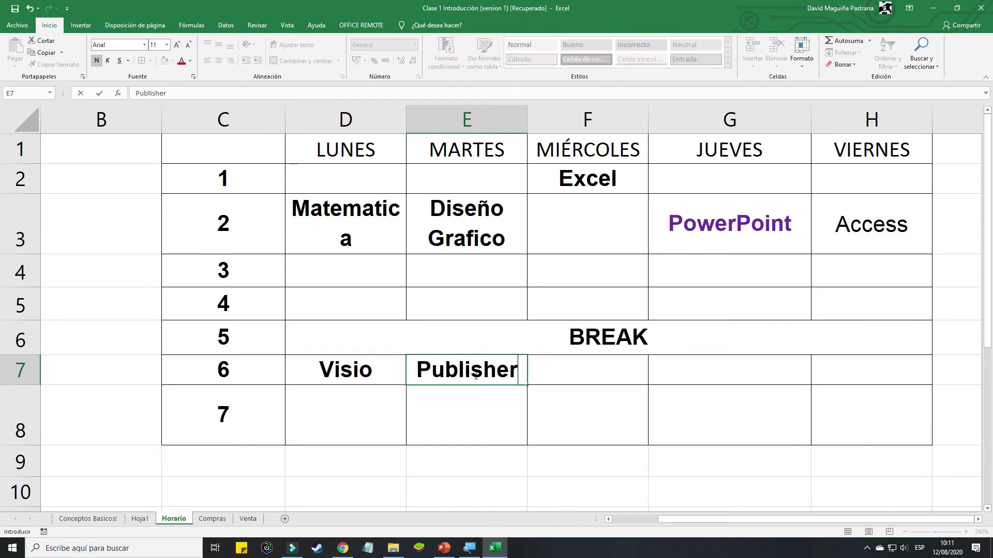
pyautogui.click(585, 373)
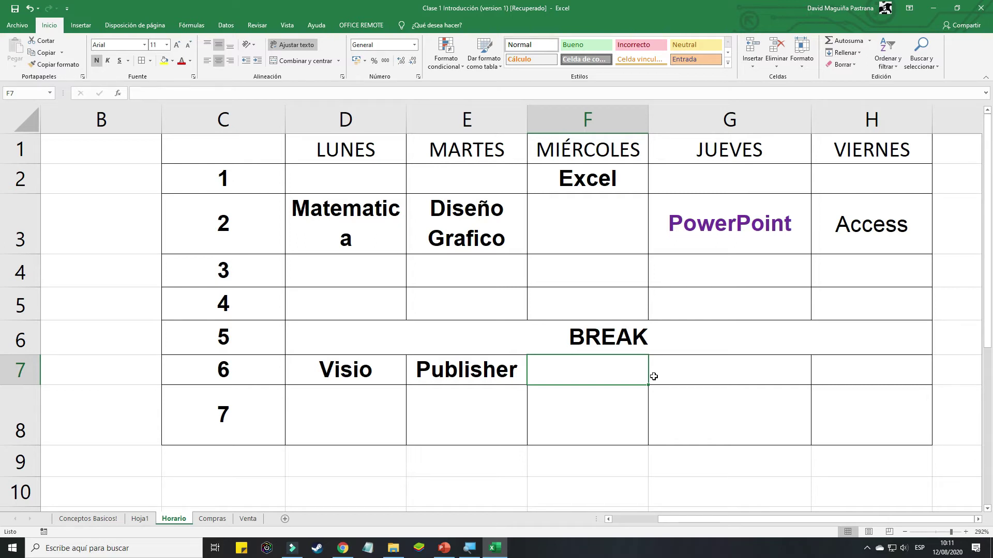
# Enter Word in F7, Ilustrator in G7 and Indesign in H7
pyautogui.write('Word')
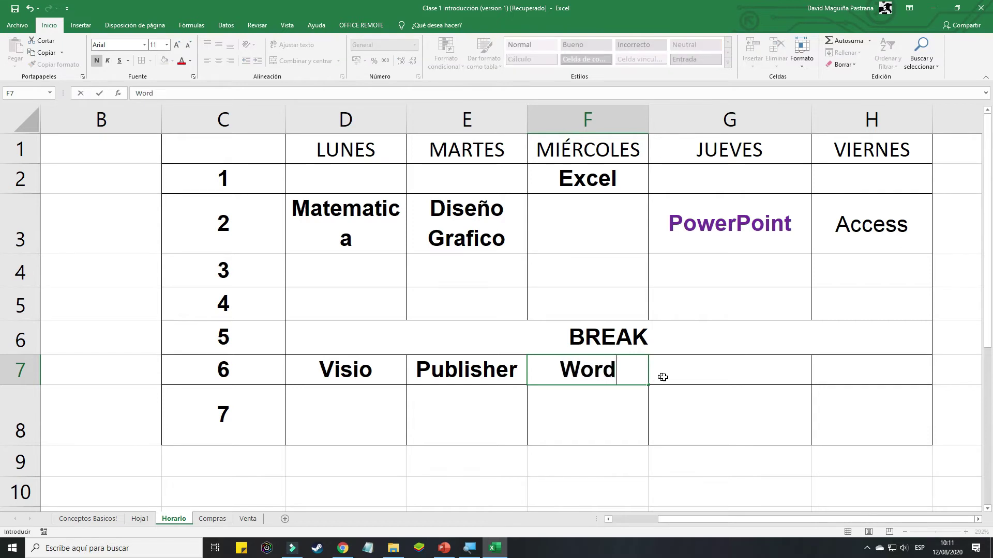
pyautogui.click(692, 378)
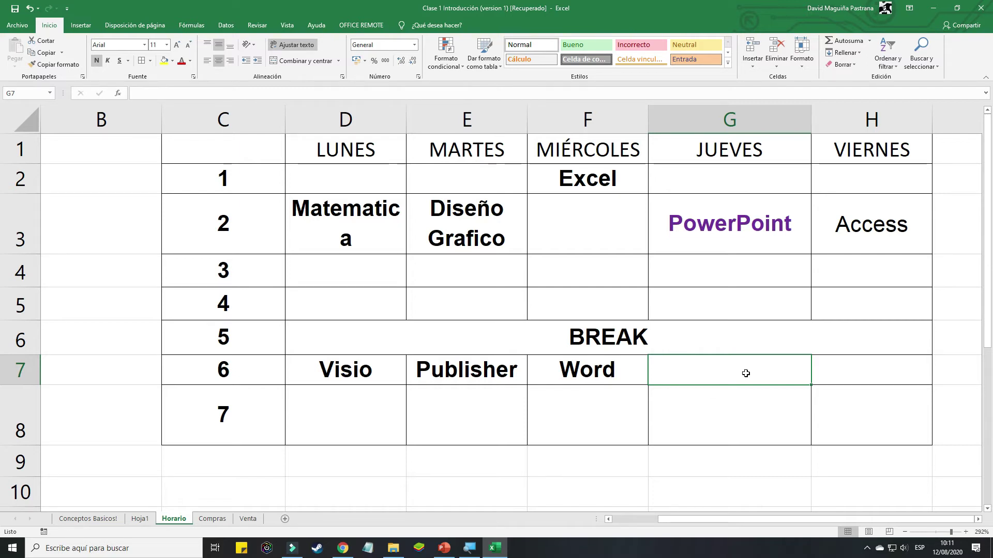
pyautogui.write('II')
pyautogui.write('ustrator')
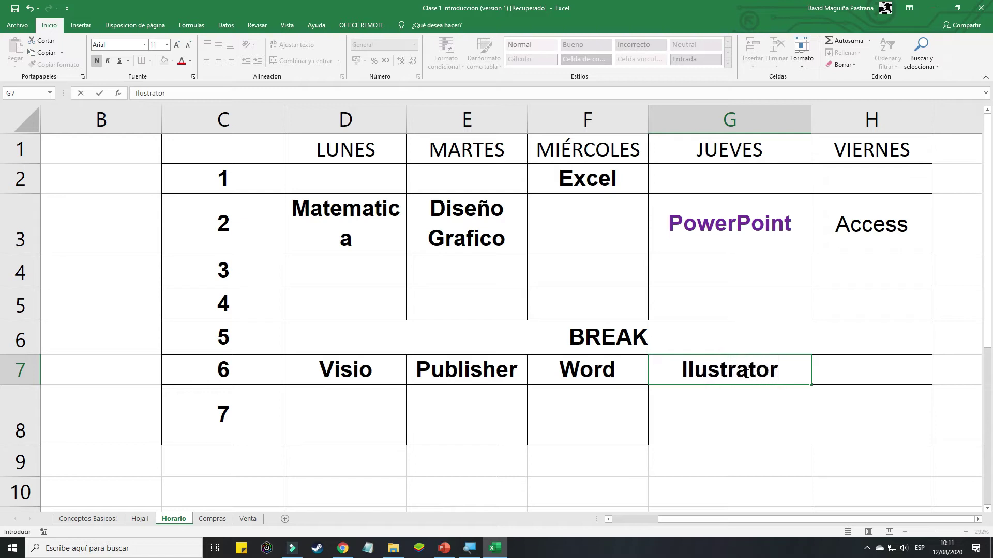
pyautogui.press('Tab')
pyautogui.write('Indesign')
pyautogui.click(690, 408)
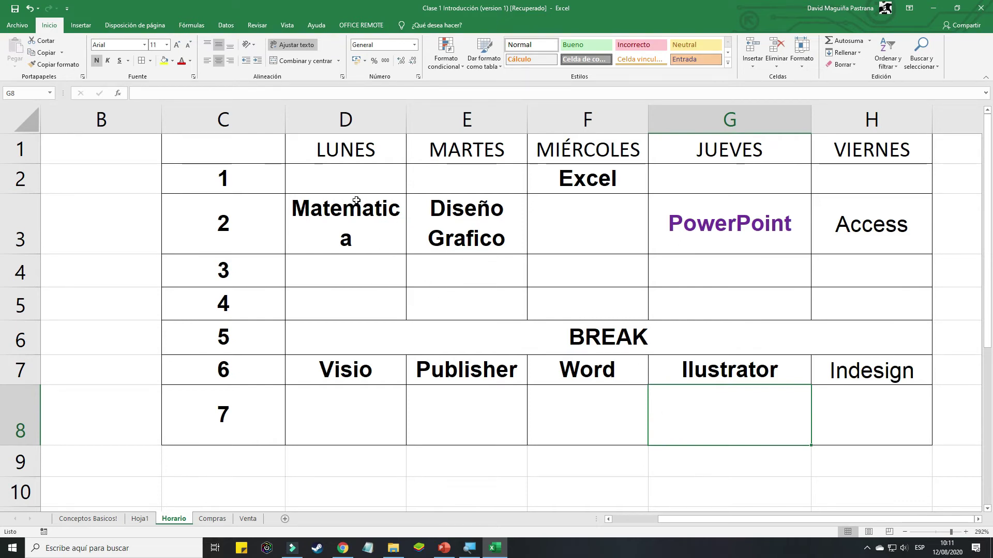
# Merge and center rows 2 to 5 separately in each of the columns D, E, F, G and H
pyautogui.moveTo(351, 183); pyautogui.dragTo(360, 304)
pyautogui.click(362, 233)
pyautogui.moveTo(355, 182); pyautogui.dragTo(356, 305)
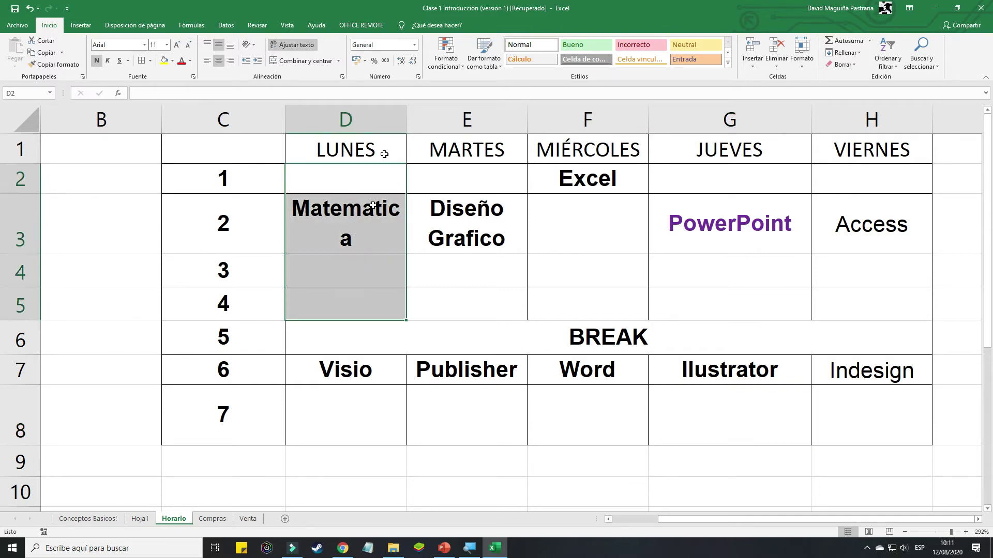
pyautogui.click(290, 63)
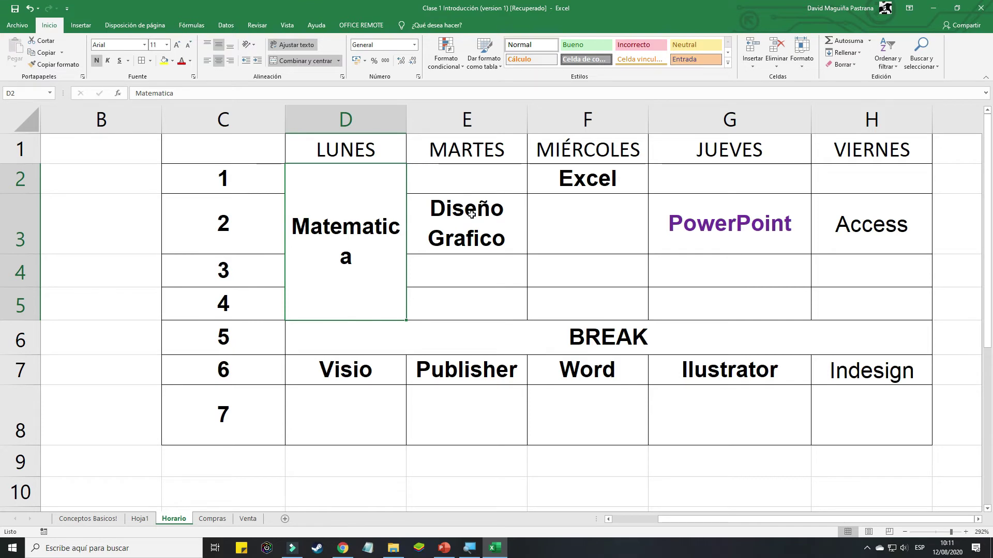
pyautogui.moveTo(453, 182); pyautogui.dragTo(472, 308)
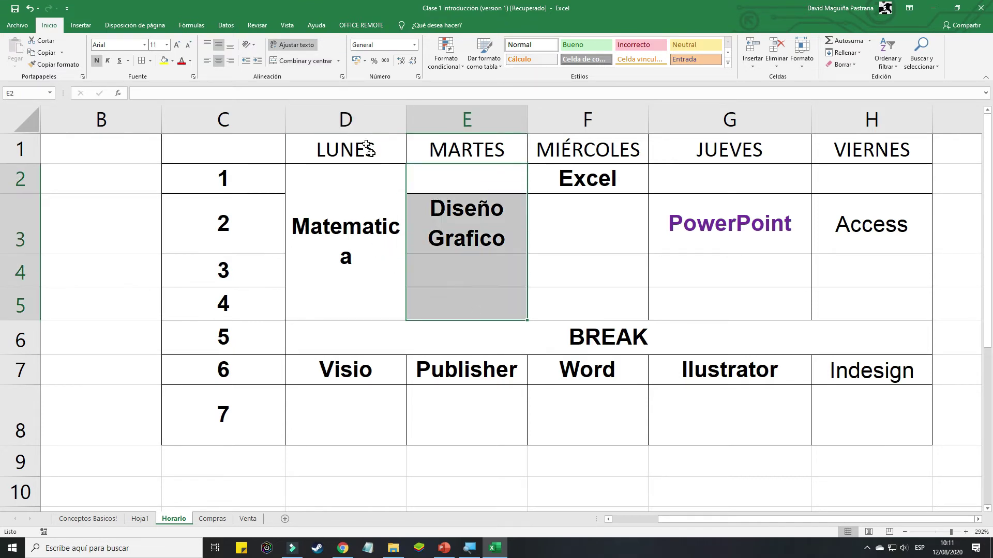
pyautogui.click(299, 67)
pyautogui.moveTo(600, 173); pyautogui.dragTo(609, 297)
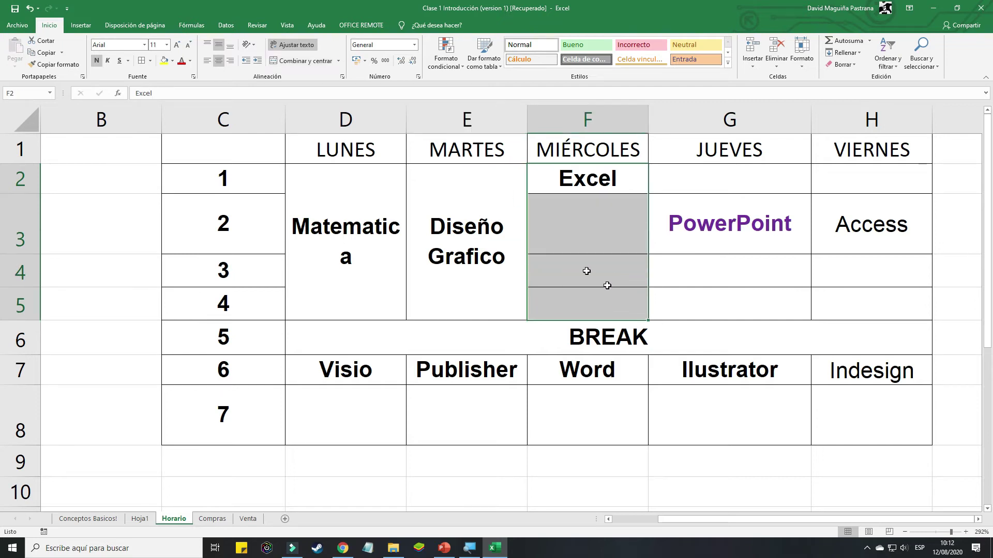
pyautogui.click(308, 60)
pyautogui.moveTo(731, 177); pyautogui.dragTo(753, 309)
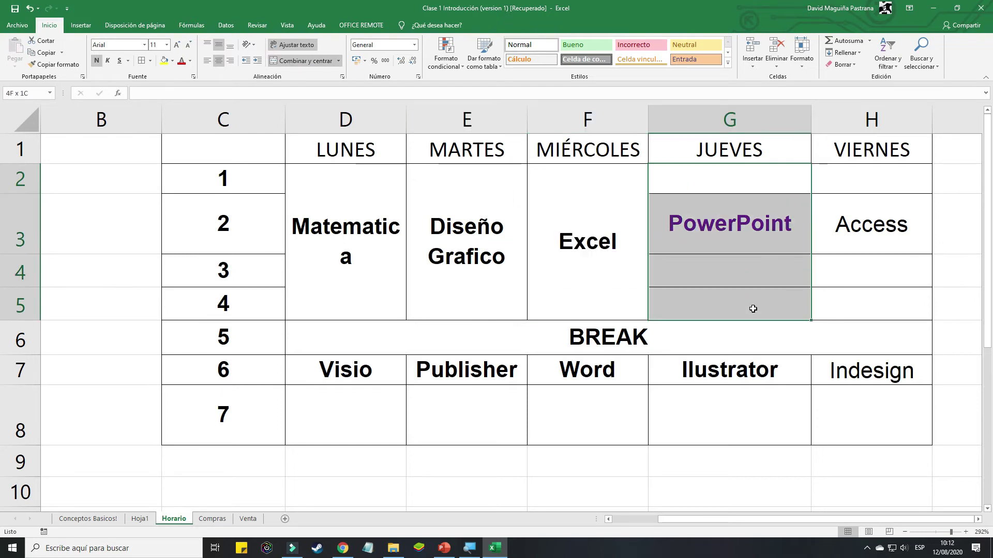
pyautogui.click(305, 61)
pyautogui.moveTo(850, 190); pyautogui.dragTo(878, 302)
pyautogui.click(299, 61)
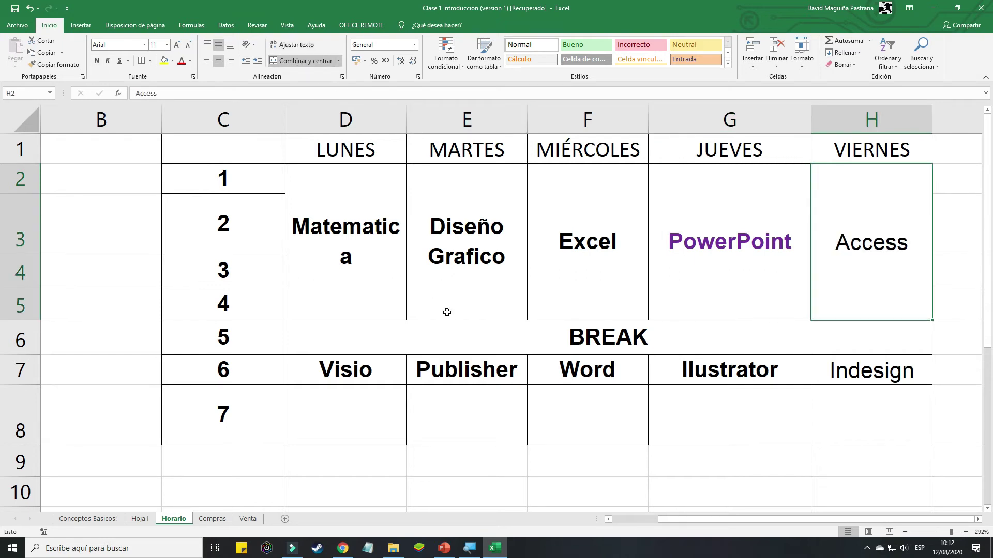
# Merge and center rows 7 and 8 separately in each day column from D to H
pyautogui.moveTo(377, 378); pyautogui.dragTo(379, 408)
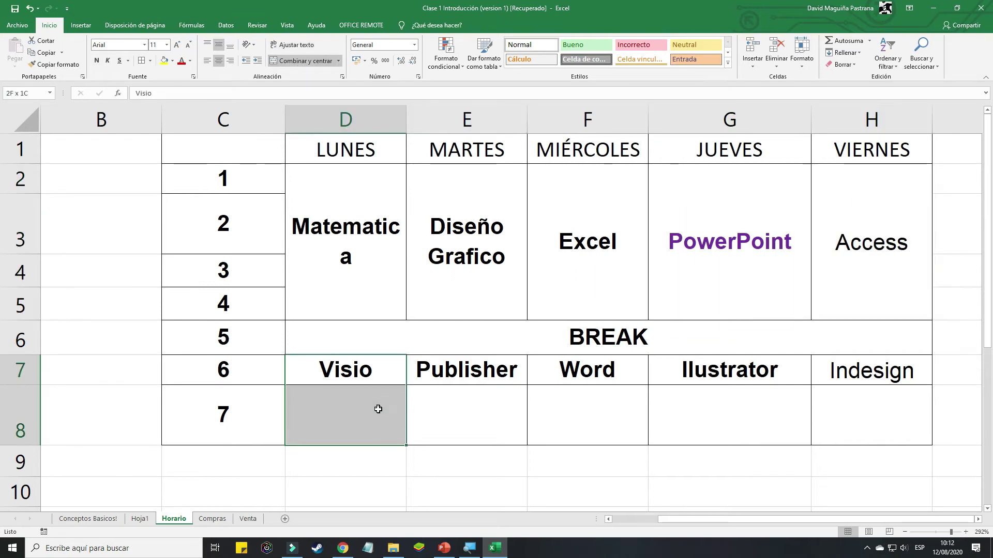
pyautogui.click(303, 63)
pyautogui.moveTo(492, 368); pyautogui.dragTo(492, 404)
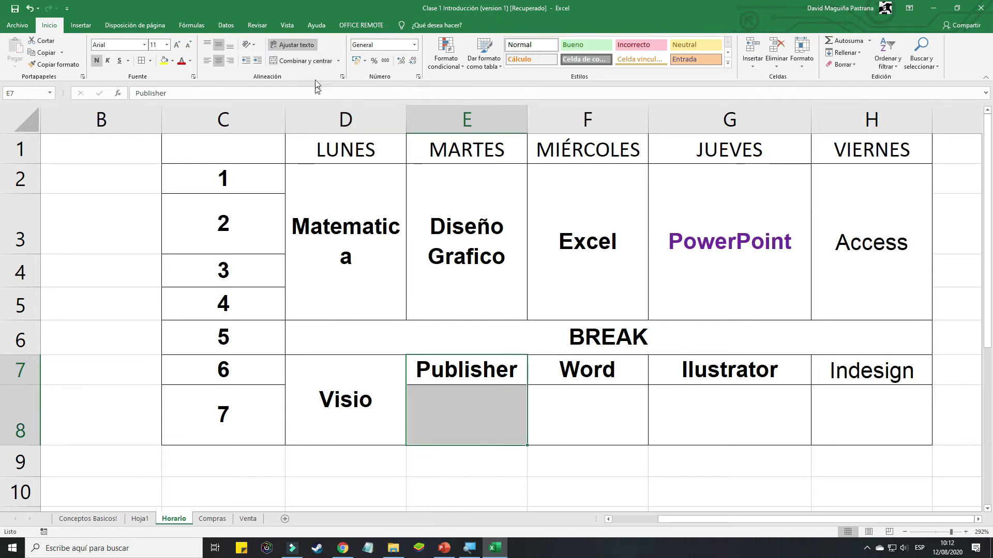
pyautogui.click(319, 63)
pyautogui.moveTo(617, 375); pyautogui.dragTo(625, 409)
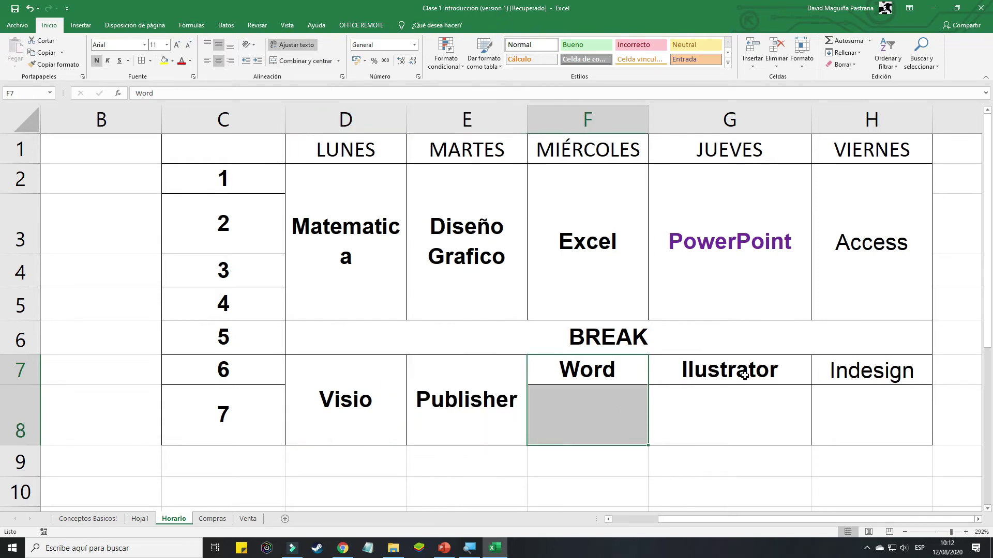
pyautogui.click(305, 63)
pyautogui.moveTo(732, 370); pyautogui.dragTo(744, 426)
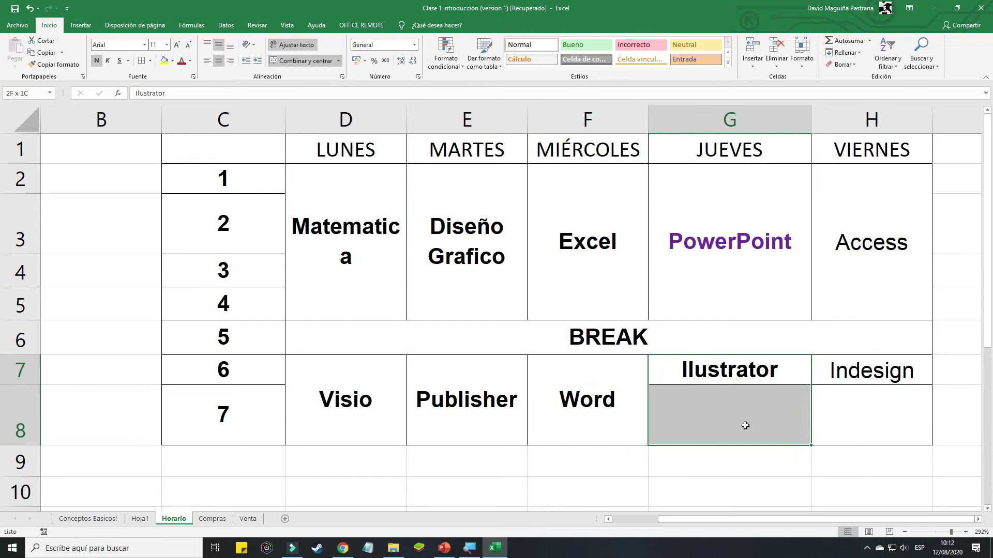
pyautogui.click(305, 61)
pyautogui.moveTo(817, 362); pyautogui.dragTo(854, 413)
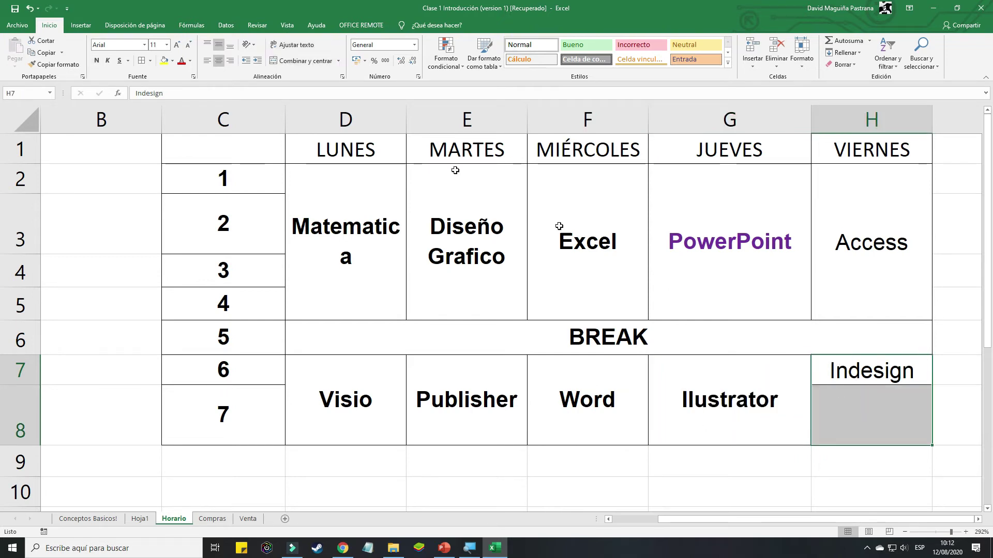
pyautogui.click(303, 61)
pyautogui.click(749, 484)
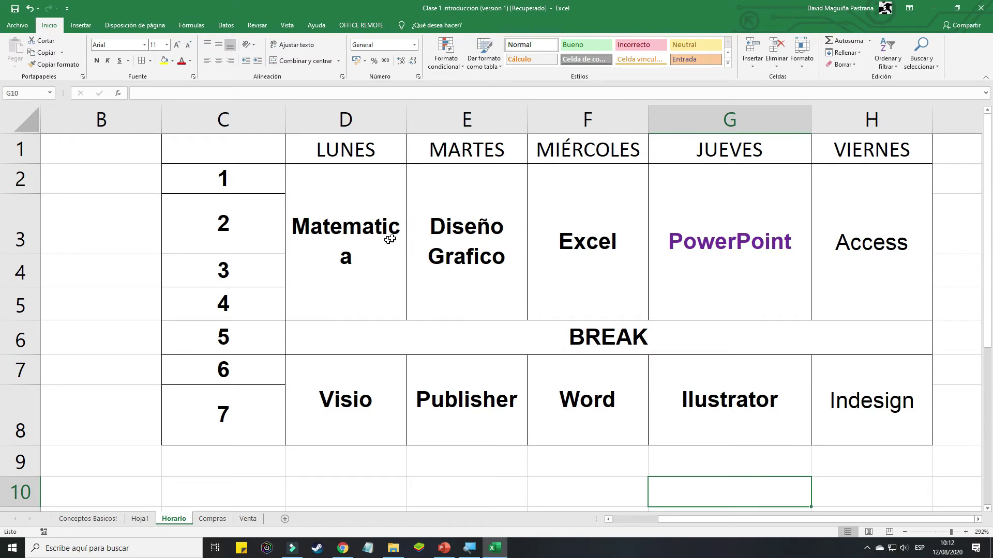
# Turn off text wrapping in the merged Matematica cell and narrow column D until the word no longer fits
pyautogui.click(381, 203)
pyautogui.click(292, 45)
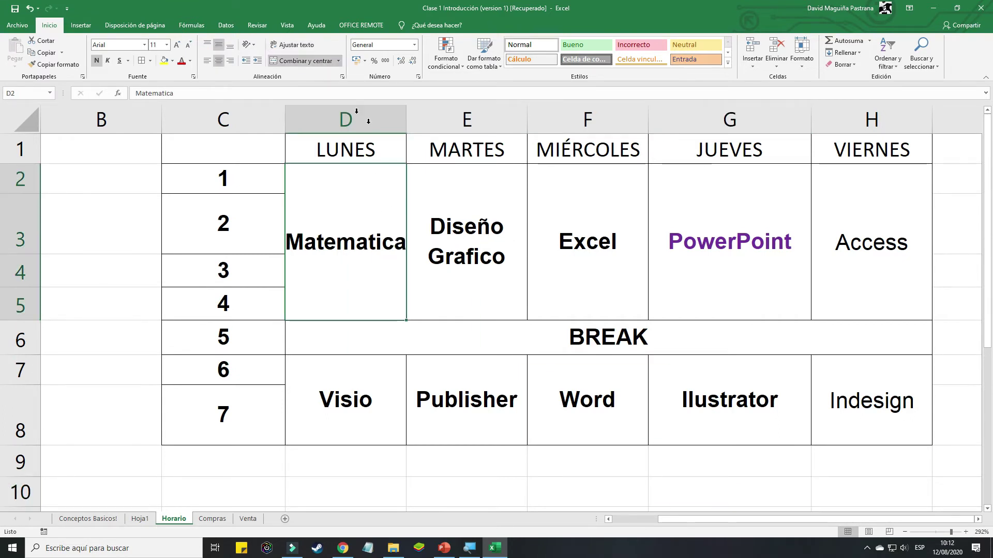
pyautogui.moveTo(406, 115); pyautogui.dragTo(393, 115)
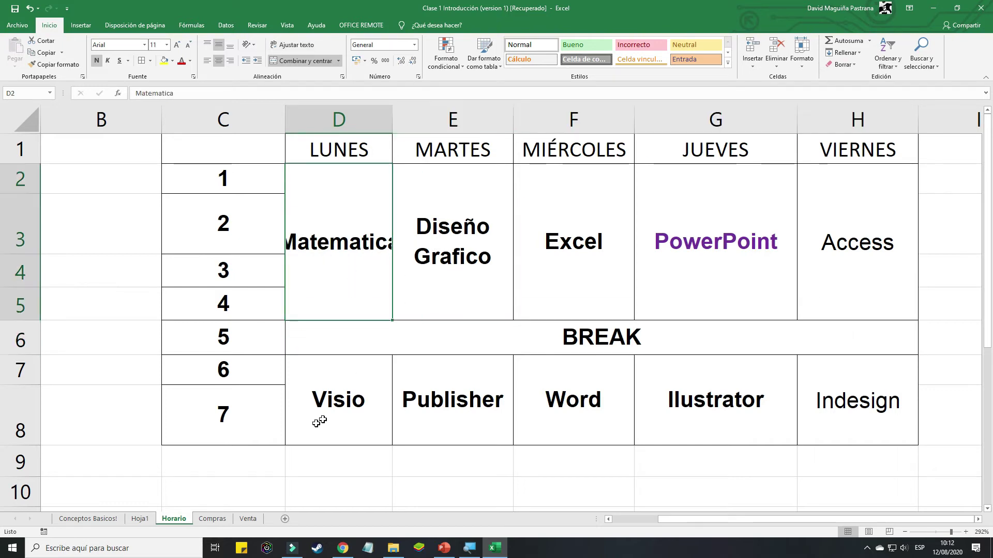
pyautogui.click(323, 472)
pyautogui.click(338, 231)
pyautogui.moveTo(393, 127); pyautogui.dragTo(387, 127)
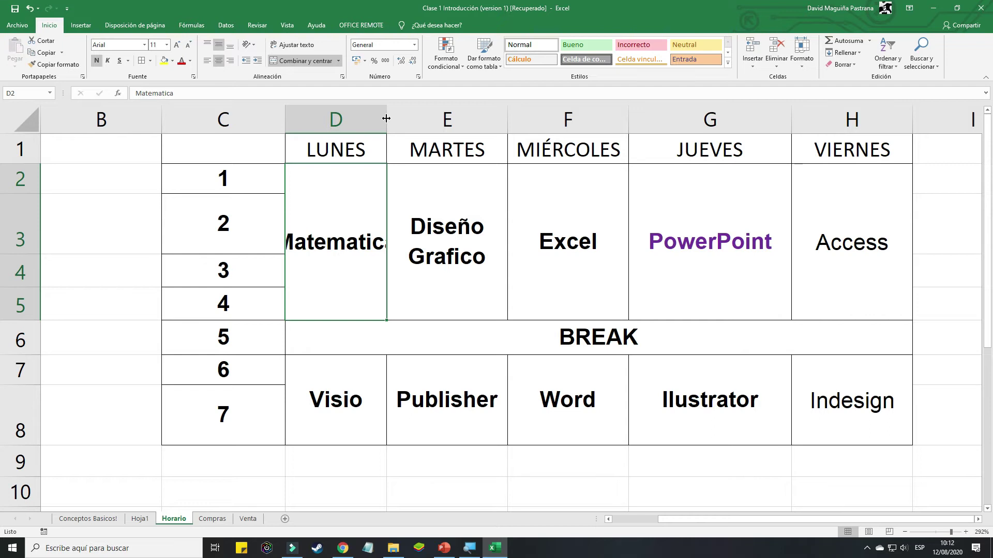
pyautogui.moveTo(386, 118)
pyautogui.mouseDown()
pyautogui.moveTo(419, 120)
pyautogui.moveTo(380, 127)
pyautogui.mouseUp()
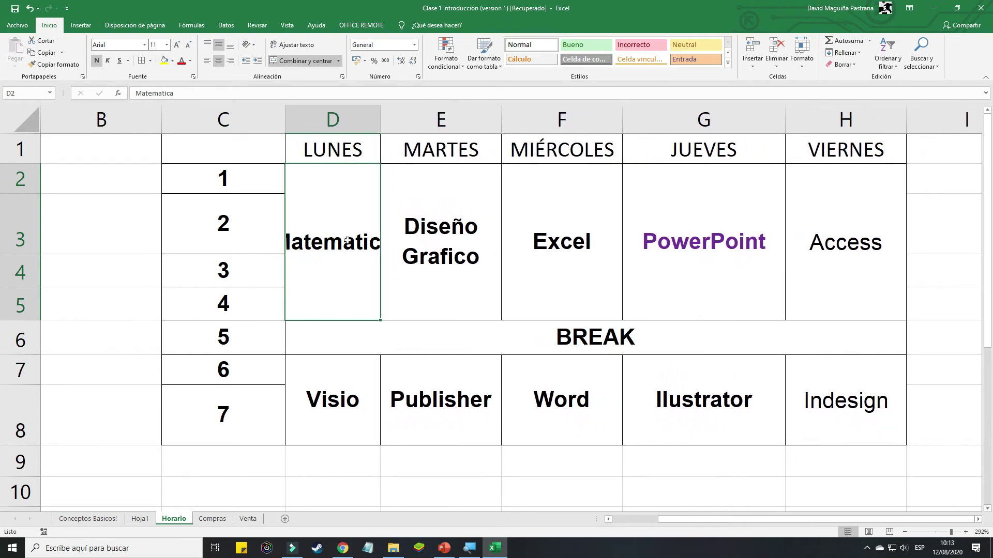
# Turn text wrapping back on for the Matematica cell and narrow column D a little further
pyautogui.click(298, 48)
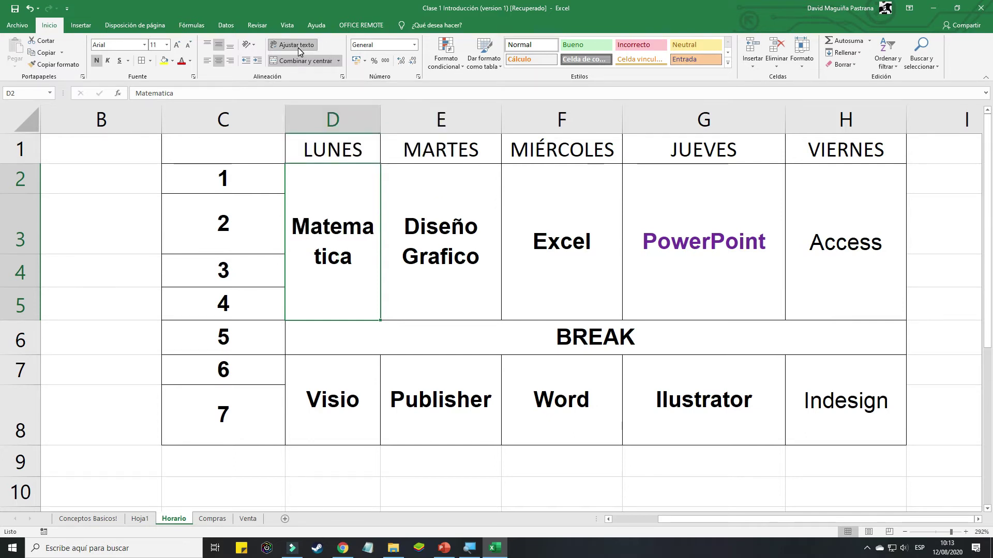
pyautogui.click(298, 48)
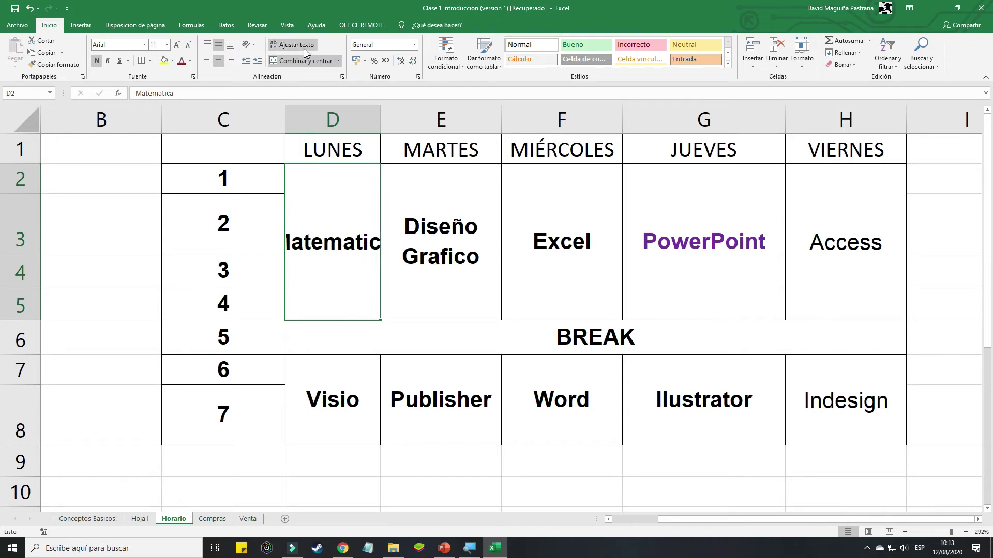
pyautogui.click(298, 46)
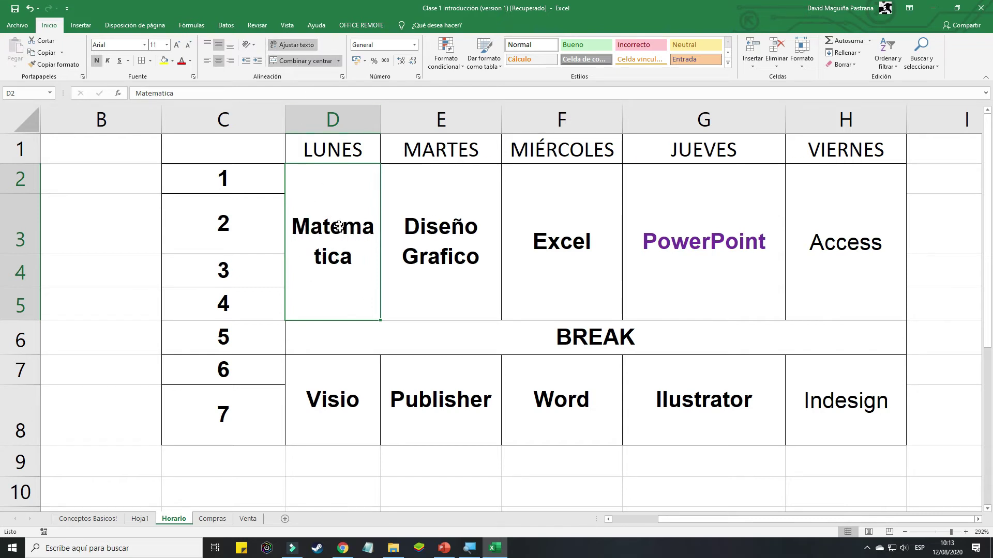
pyautogui.moveTo(381, 111)
pyautogui.mouseDown()
pyautogui.moveTo(366, 111)
pyautogui.moveTo(385, 115)
pyautogui.moveTo(365, 115)
pyautogui.moveTo(385, 117)
pyautogui.moveTo(369, 126)
pyautogui.moveTo(367, 111)
pyautogui.moveTo(390, 122)
pyautogui.moveTo(371, 132)
pyautogui.moveTo(336, 127)
pyautogui.moveTo(391, 127)
pyautogui.moveTo(393, 118)
pyautogui.moveTo(371, 121)
pyautogui.mouseUp()
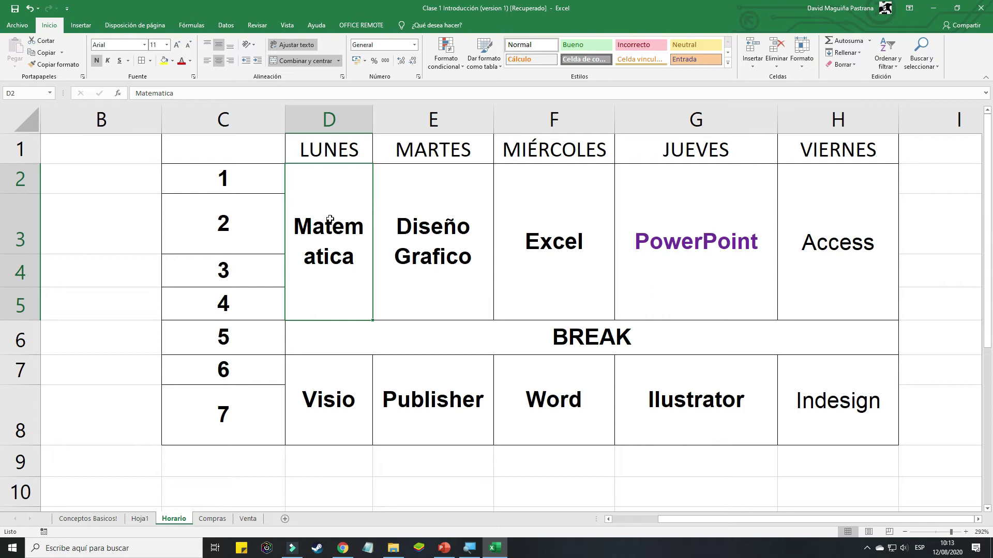
# Apply text wrapping to the whole timetable range C1:H8
pyautogui.moveTo(241, 149); pyautogui.dragTo(742, 384)
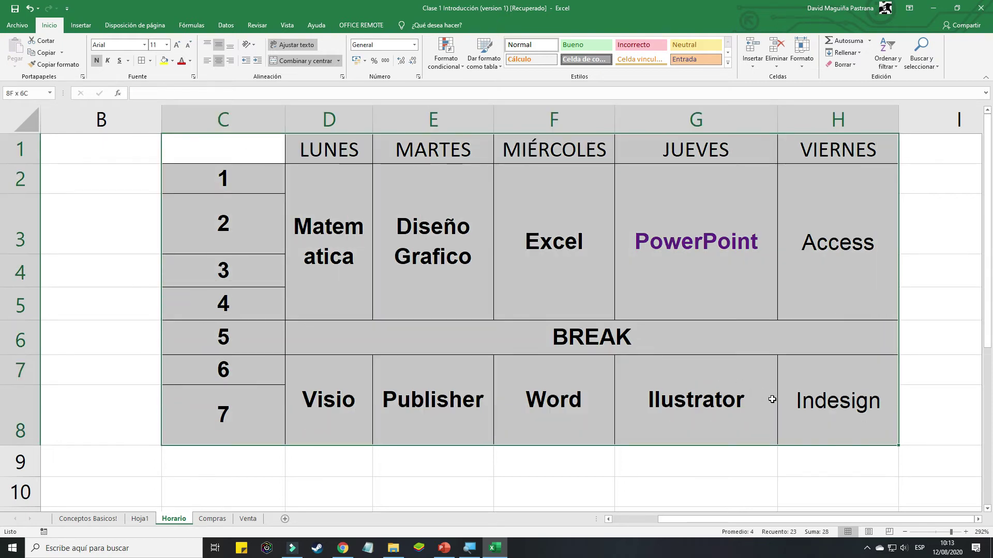
pyautogui.click(304, 46)
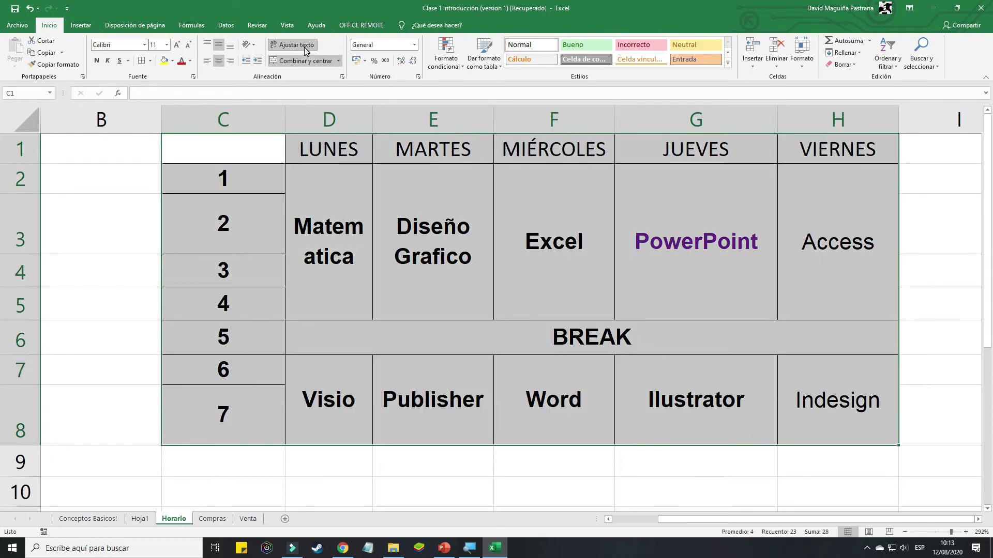
pyautogui.click(420, 289)
# Widen column E and narrow column F slightly
pyautogui.moveTo(493, 123); pyautogui.dragTo(531, 126)
pyautogui.moveTo(647, 117)
pyautogui.mouseDown()
pyautogui.moveTo(586, 117)
pyautogui.moveTo(643, 119)
pyautogui.mouseUp()
pyautogui.click(737, 214)
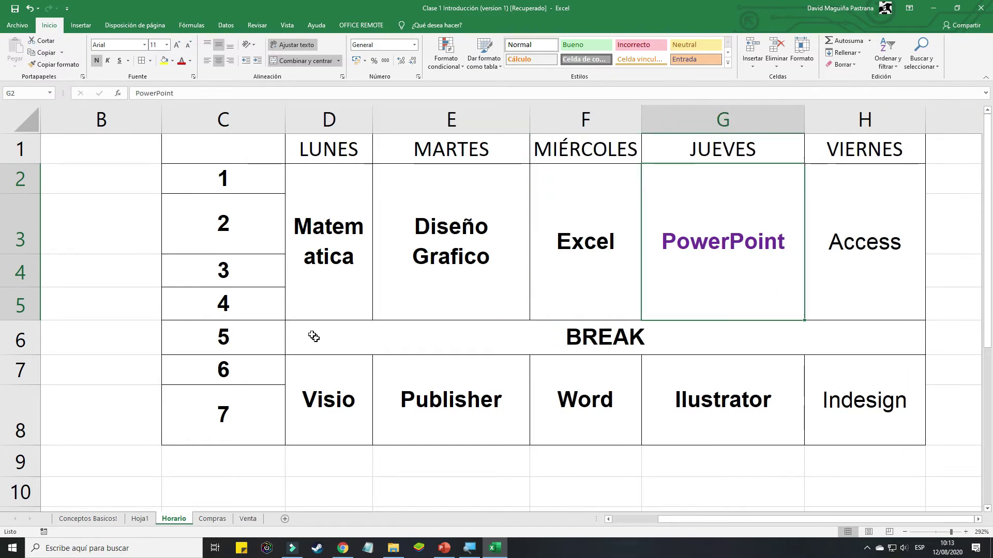
# Set the Matematica cell's font to Aharoni and open the font choices for the Diseño Grafico cell
pyautogui.click(321, 398)
pyautogui.click(323, 267)
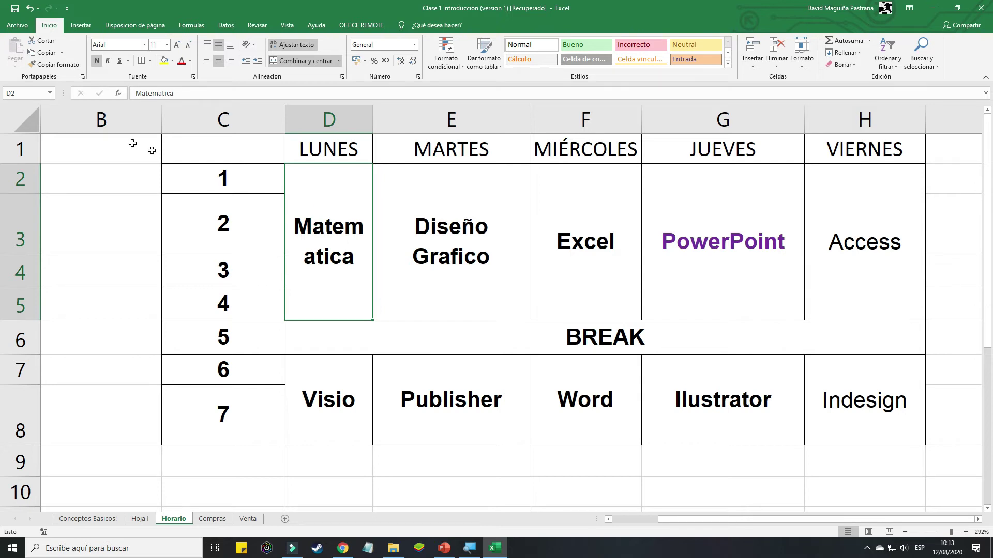
pyautogui.click(144, 45)
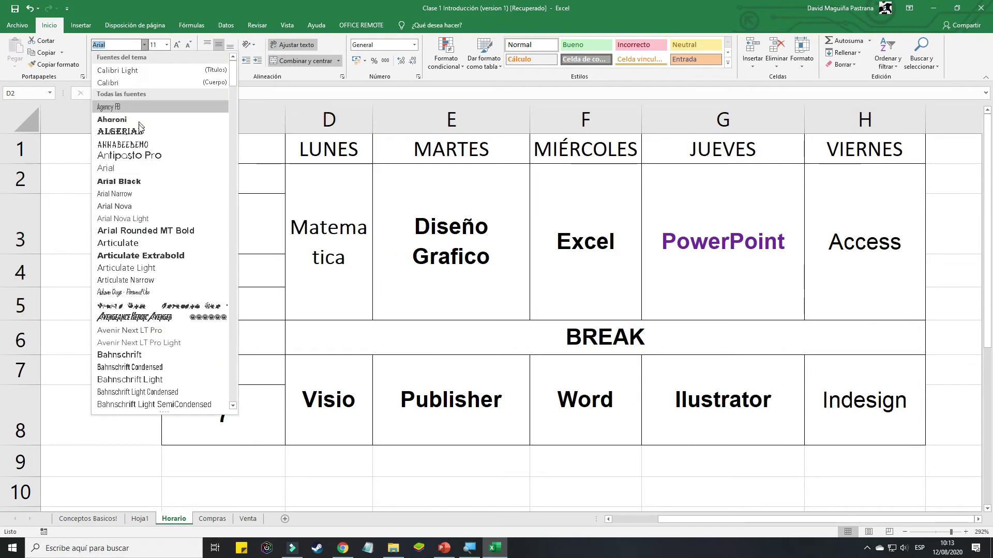
pyautogui.click(145, 123)
pyautogui.click(460, 208)
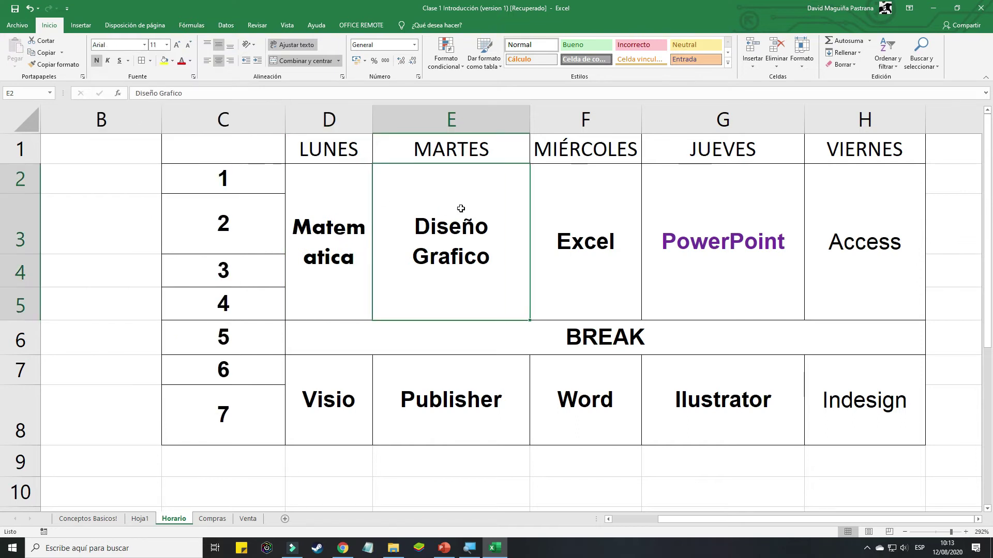
pyautogui.click(145, 45)
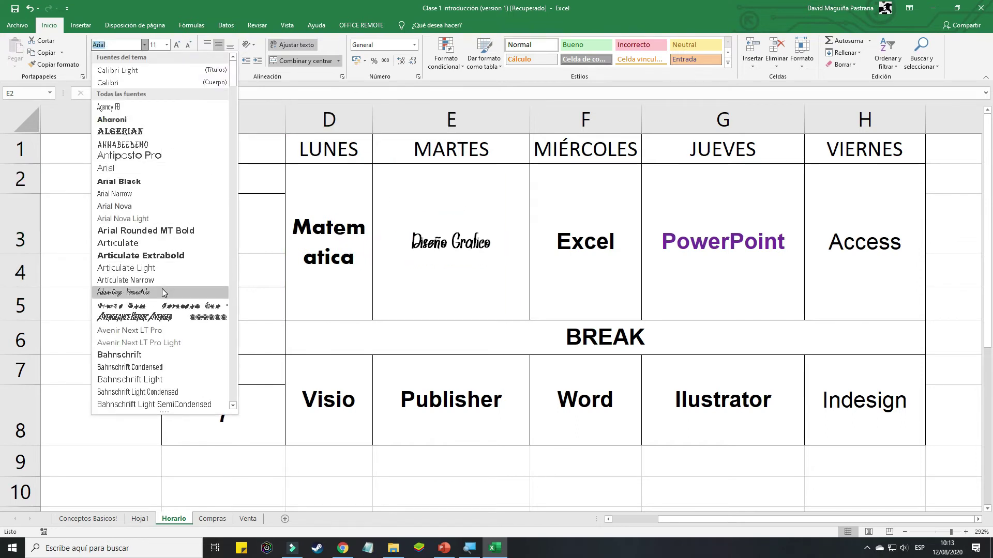
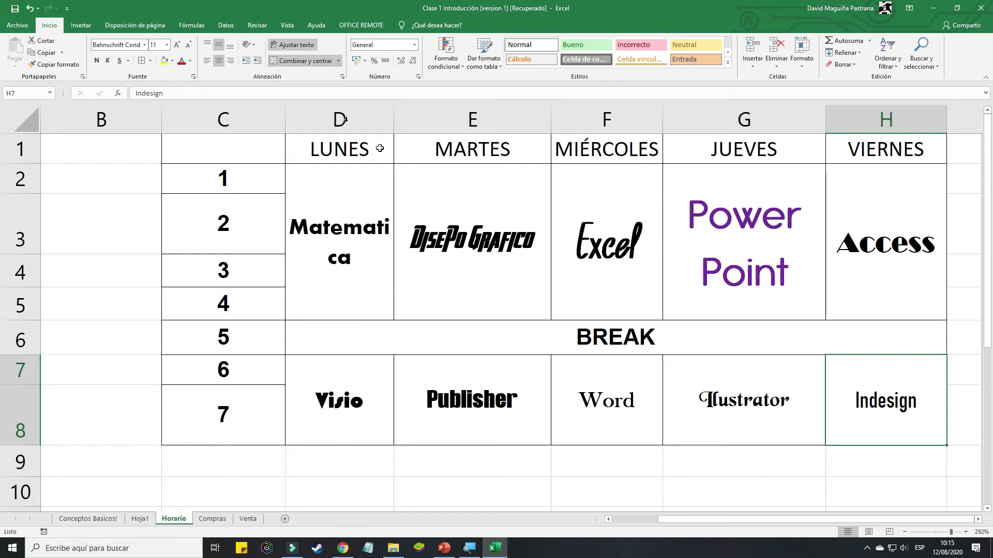
pyautogui.click(489, 252)
pyautogui.click(591, 247)
pyautogui.click(511, 245)
pyautogui.click(600, 250)
pyautogui.click(494, 246)
pyautogui.click(588, 242)
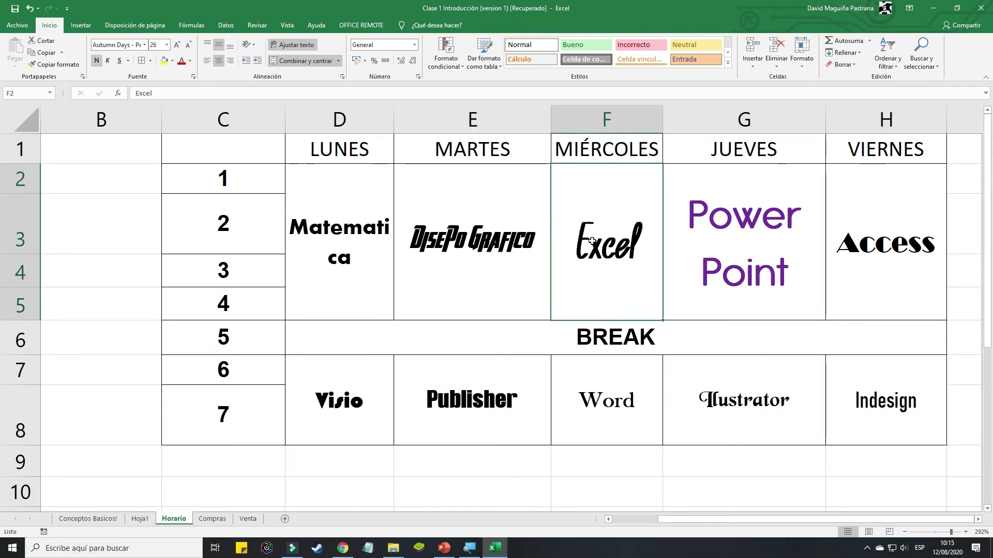
# Change the Tuesday subject text in merged cell E2 to "Diseno Grafico", replacing the ñ with a plain n
pyautogui.click(502, 251)
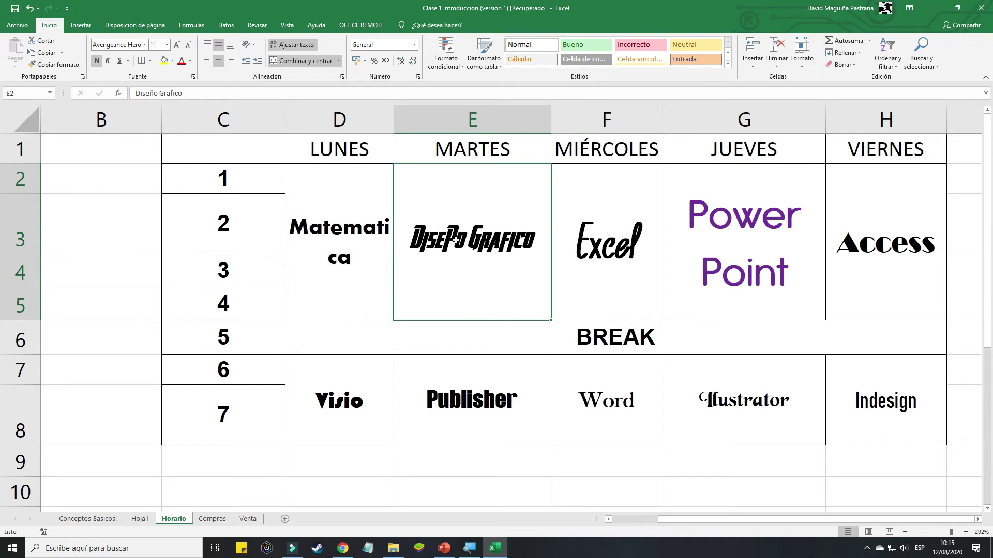
pyautogui.doubleClick(464, 241)
pyautogui.press('BackSpace')
pyautogui.press('BackSpace')
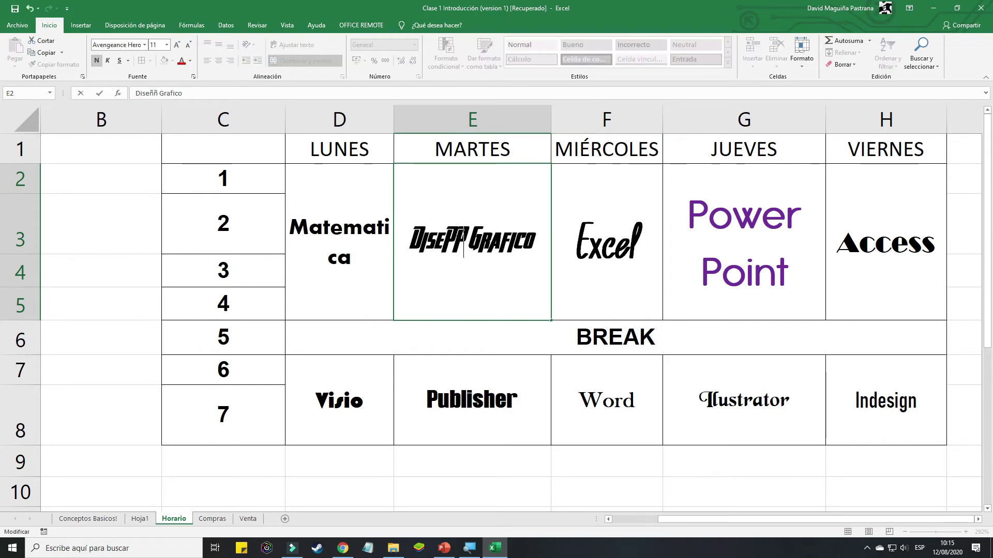
pyautogui.write('n')
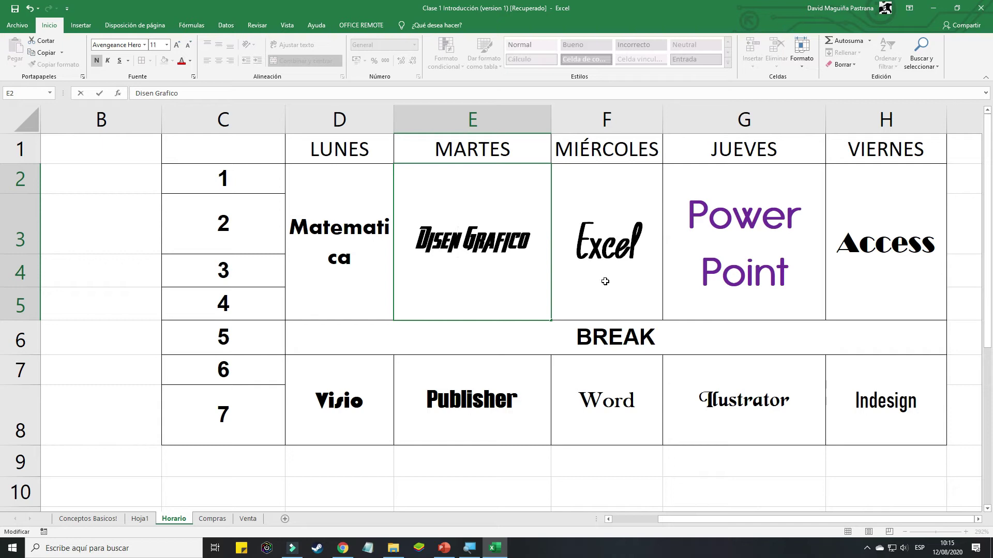
pyautogui.write('o')
pyautogui.click(670, 503)
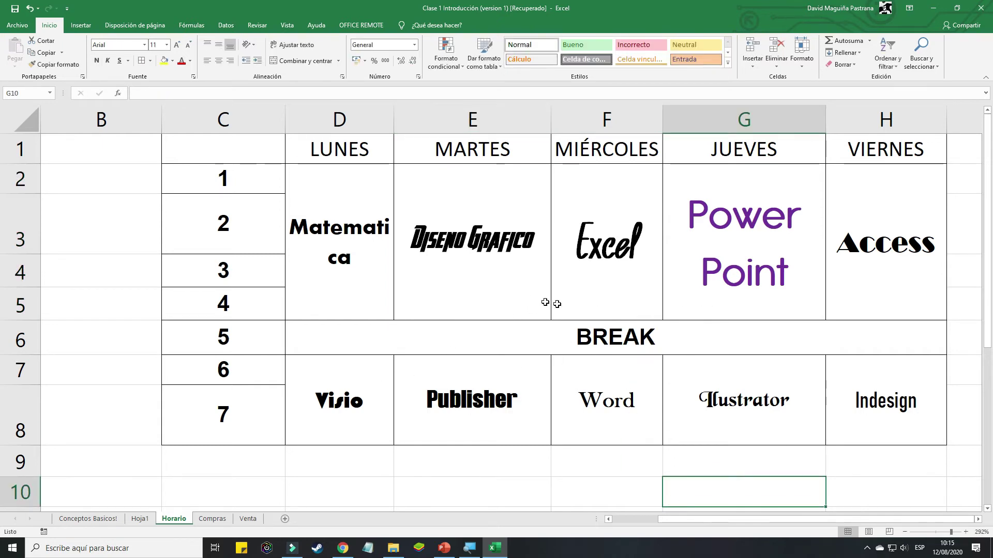
# Set the font of the weekday headers LUNES to VIERNES (D1:H1) to Avengeance Heroic Avenger
pyautogui.moveTo(357, 150); pyautogui.dragTo(889, 151)
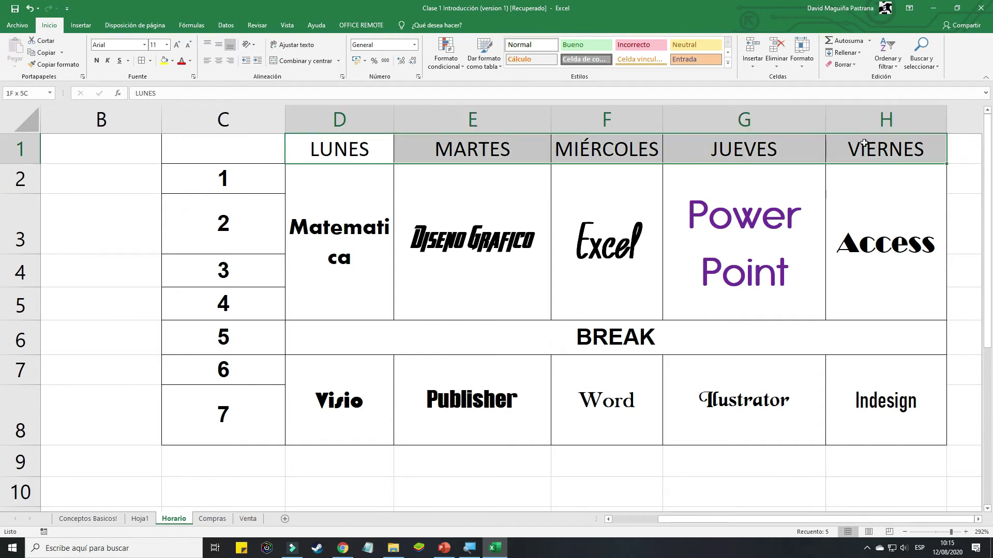
pyautogui.click(144, 46)
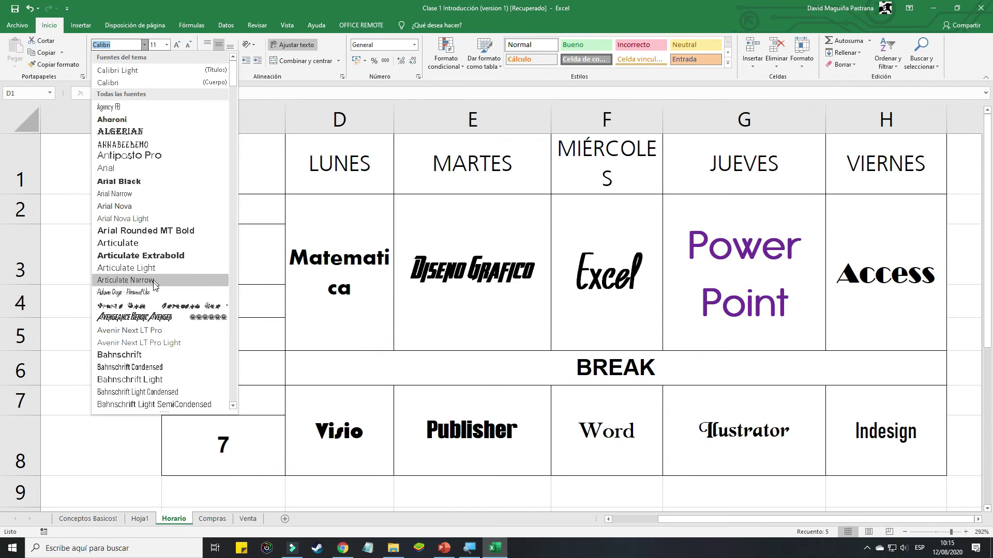
pyautogui.click(159, 318)
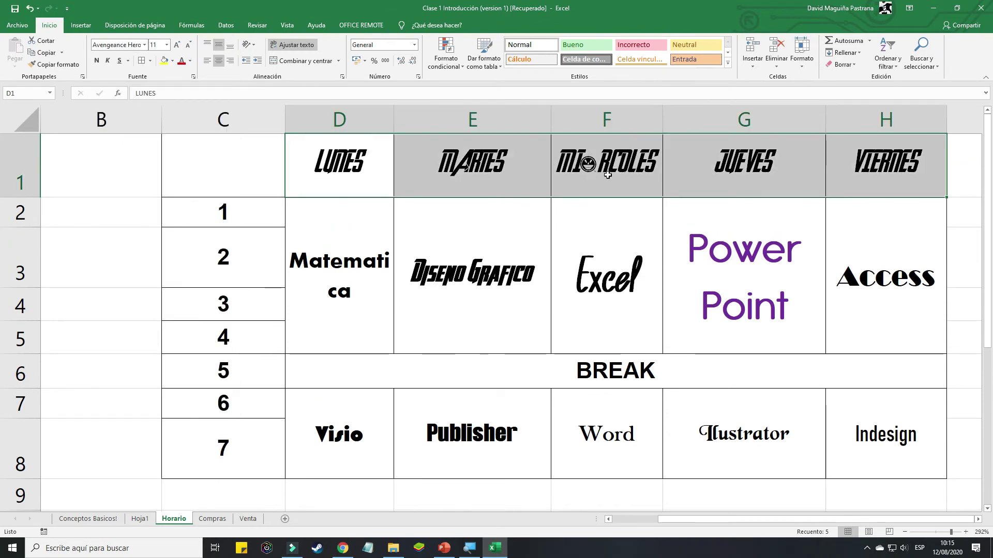
pyautogui.click(637, 313)
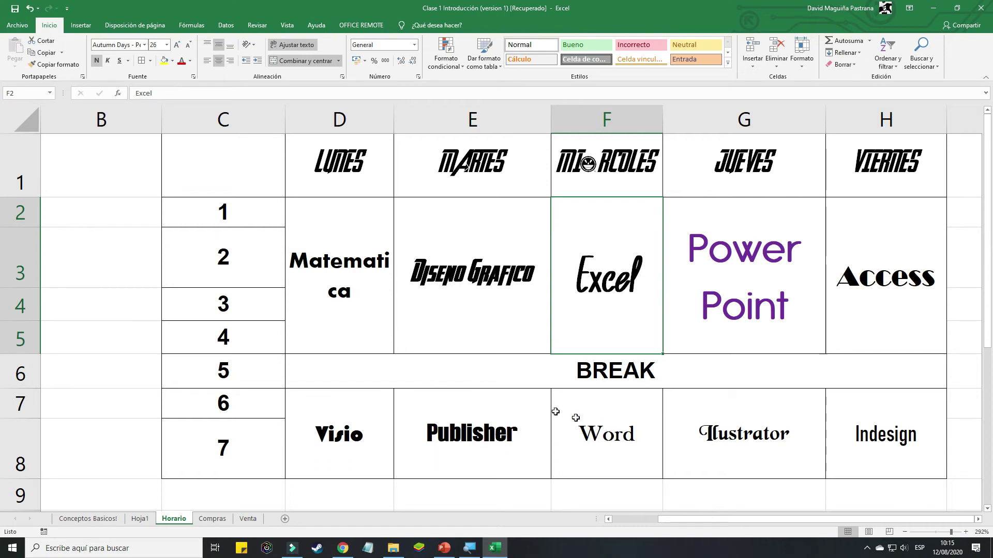
# Reduce the height of row 1 slightly and shrink rows 3 and 8 to match the other timetable rows
pyautogui.moveTo(30, 197); pyautogui.dragTo(27, 190)
pyautogui.click(133, 281)
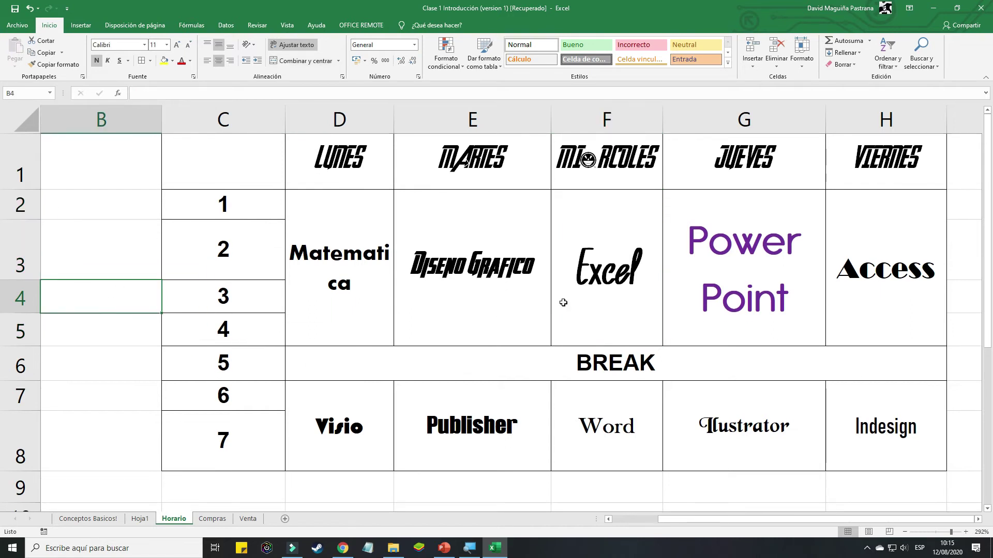
pyautogui.click(587, 328)
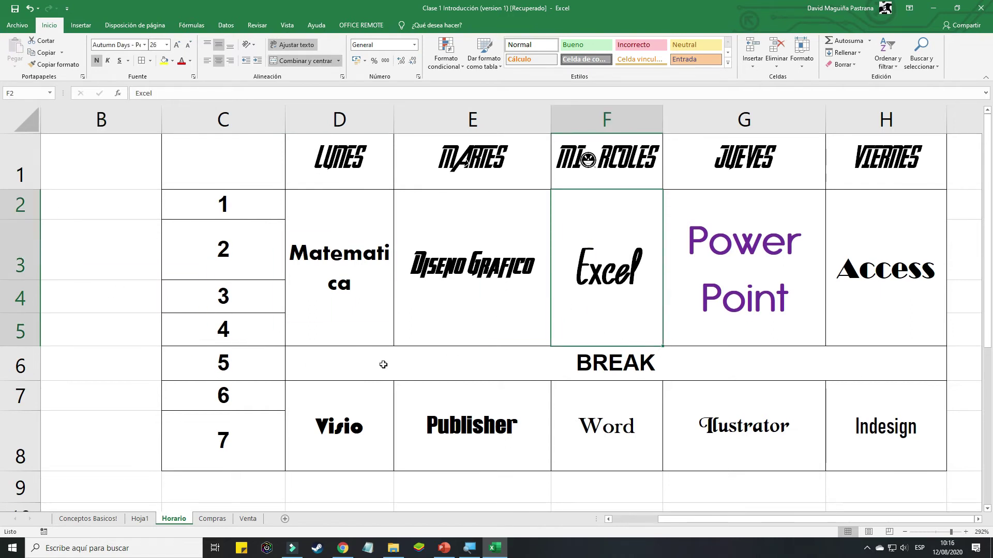
pyautogui.click(250, 267)
pyautogui.moveTo(12, 280); pyautogui.dragTo(23, 248)
pyautogui.click(326, 308)
pyautogui.moveTo(239, 204); pyautogui.dragTo(284, 439)
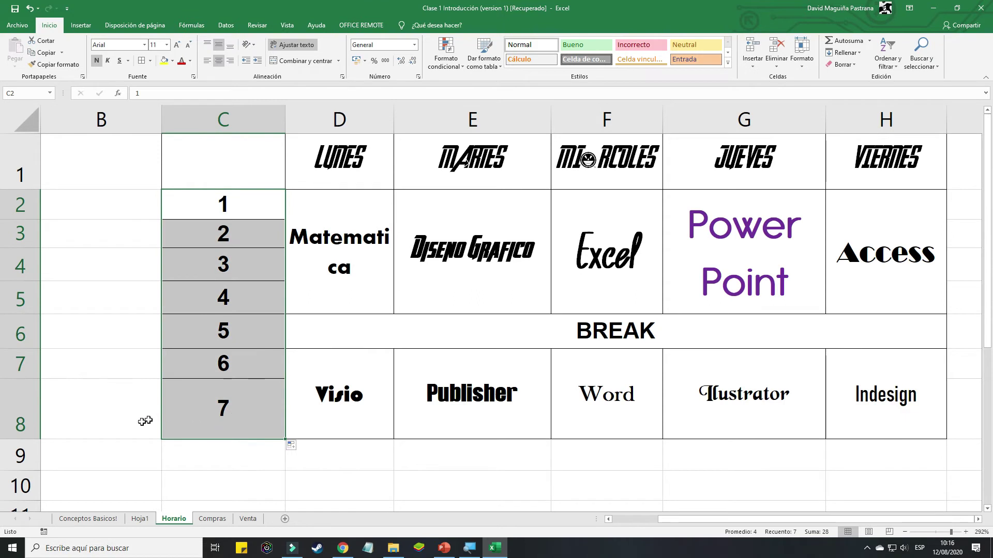
pyautogui.click(171, 422)
pyautogui.moveTo(20, 439); pyautogui.dragTo(27, 408)
pyautogui.click(380, 445)
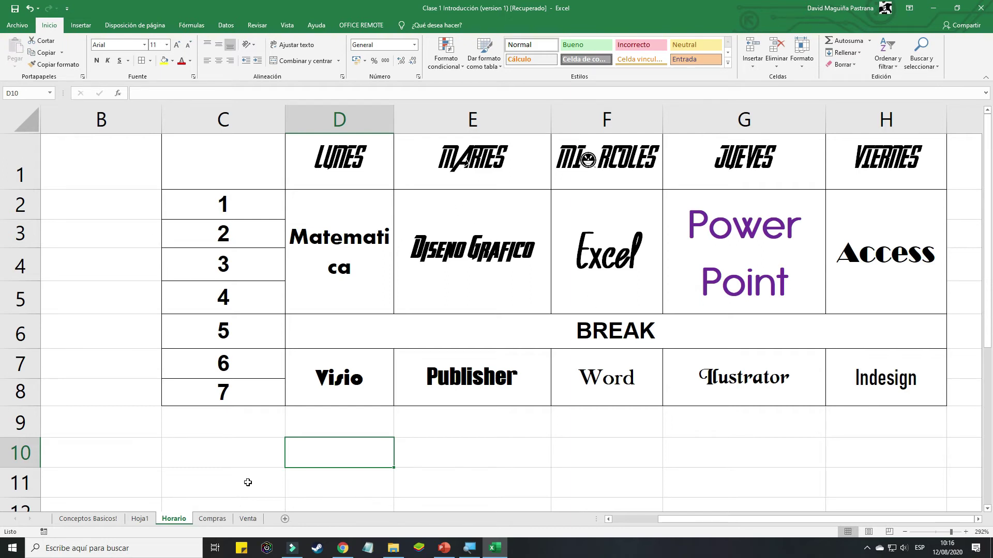
# Switch to the Compras sheet and narrow column E, the first Total column, slightly
pyautogui.click(212, 518)
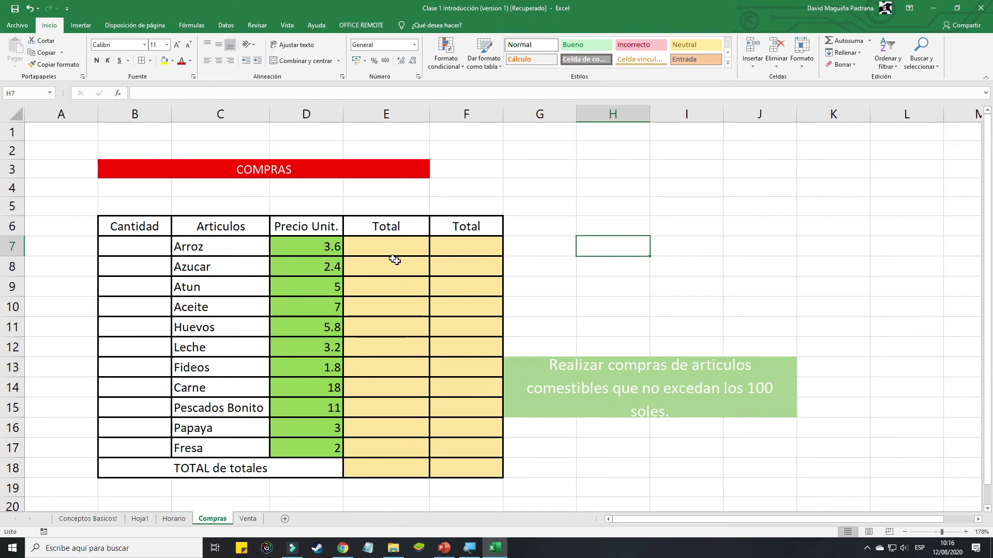
pyautogui.click(368, 468)
pyautogui.click(464, 474)
pyautogui.click(393, 467)
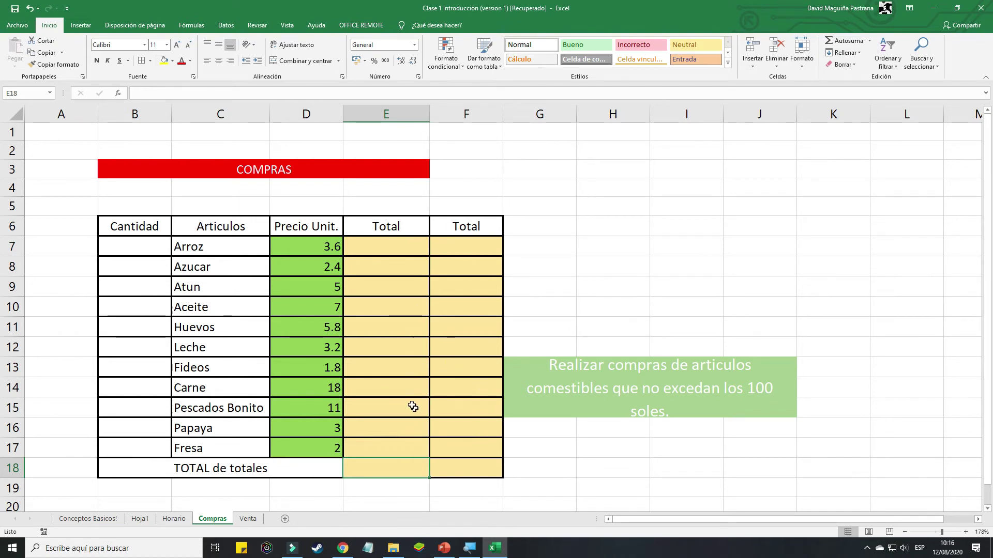
pyautogui.moveTo(430, 116); pyautogui.dragTo(404, 115)
pyautogui.click(576, 443)
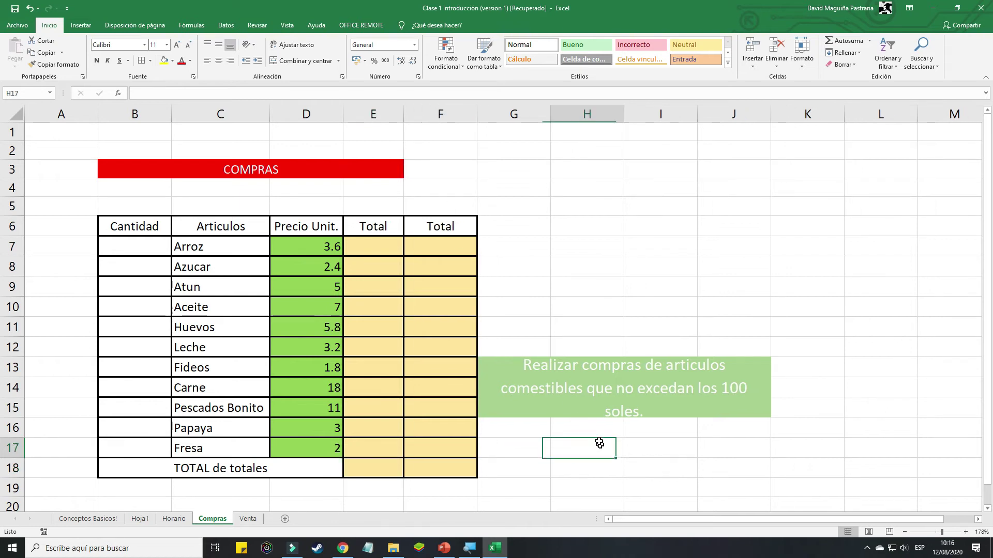
pyautogui.click(549, 386)
pyautogui.moveTo(524, 416); pyautogui.dragTo(585, 417)
pyautogui.click(499, 303)
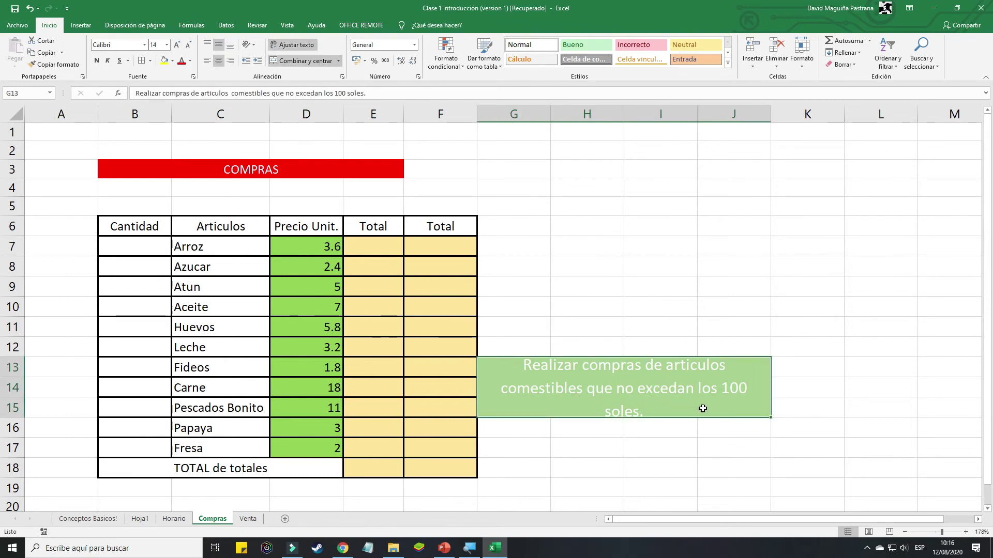
pyautogui.click(377, 474)
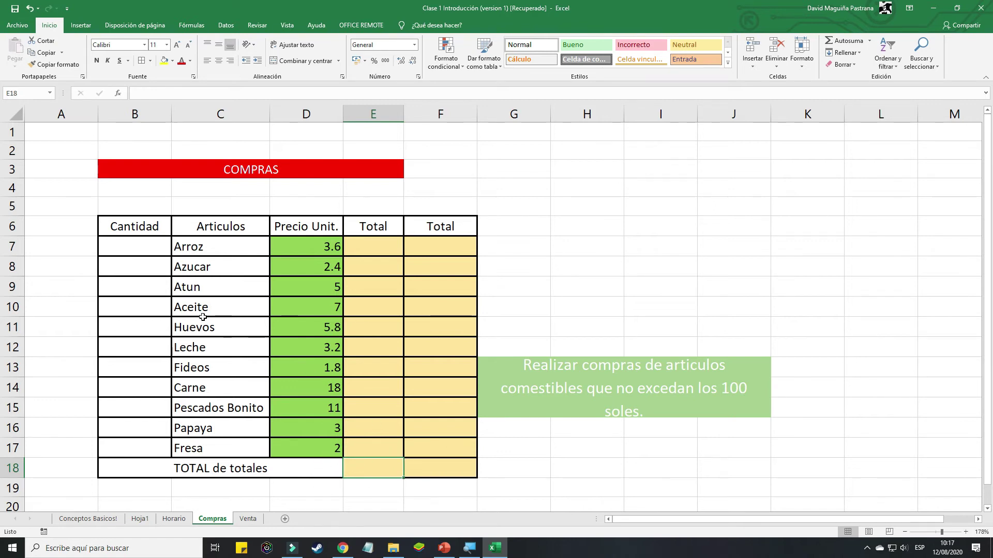
# Fill the Cantidad cells B7:B17 with the quantities 2, 3, 4, 2, 1, 1, 3, 2, 4, 5 and 2
pyautogui.click(124, 252)
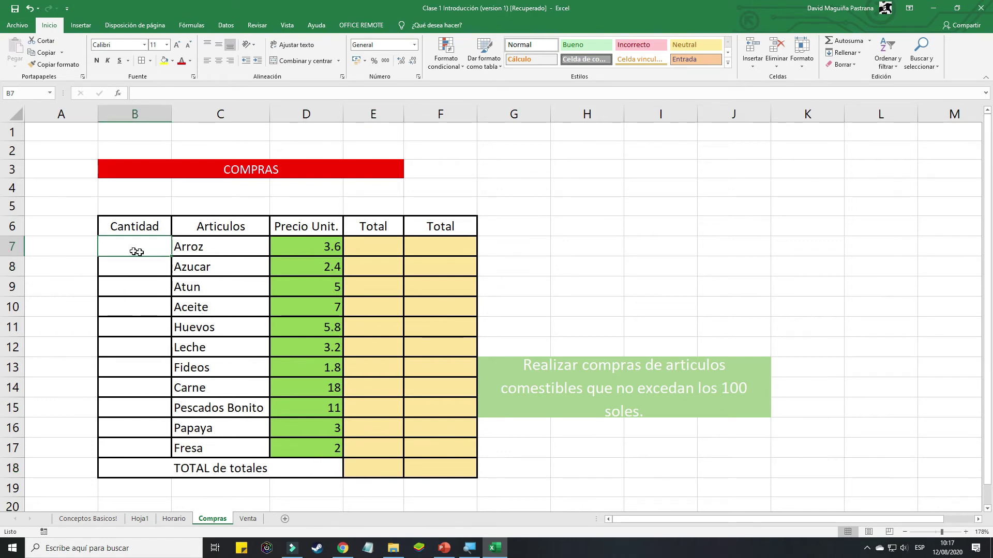
pyautogui.write('2')
pyautogui.press('Return')
pyautogui.write('3')
pyautogui.press('Return')
pyautogui.write('4')
pyautogui.press('Return')
pyautogui.write('2')
pyautogui.press('Return')
pyautogui.write('1')
pyautogui.press('Return')
pyautogui.write('1 32')
pyautogui.press('BackSpace')
pyautogui.press('Return')
pyautogui.write('2')
pyautogui.press('Return')
pyautogui.write('4')
pyautogui.press('Return')
pyautogui.write('5')
pyautogui.press('Return')
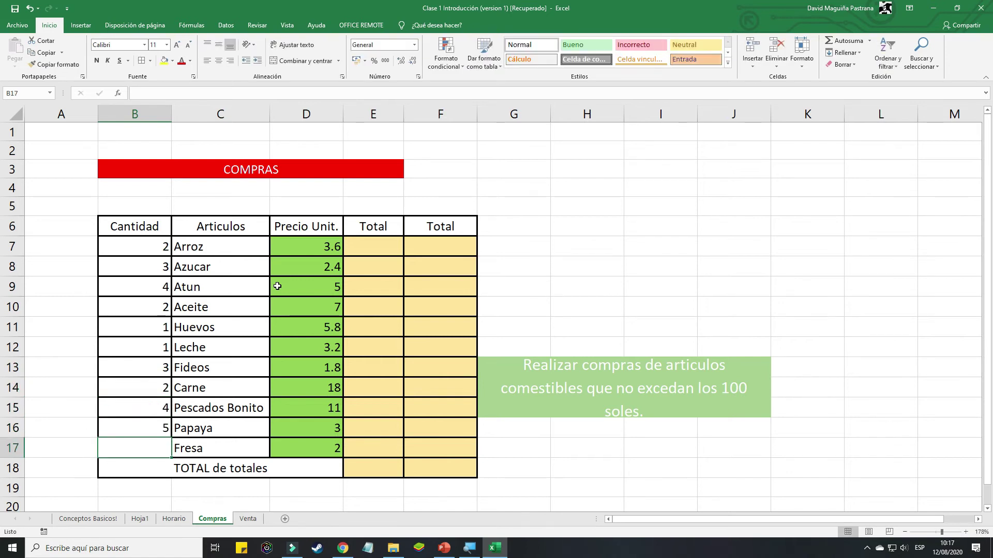
pyautogui.write('2')
pyautogui.press('Up')
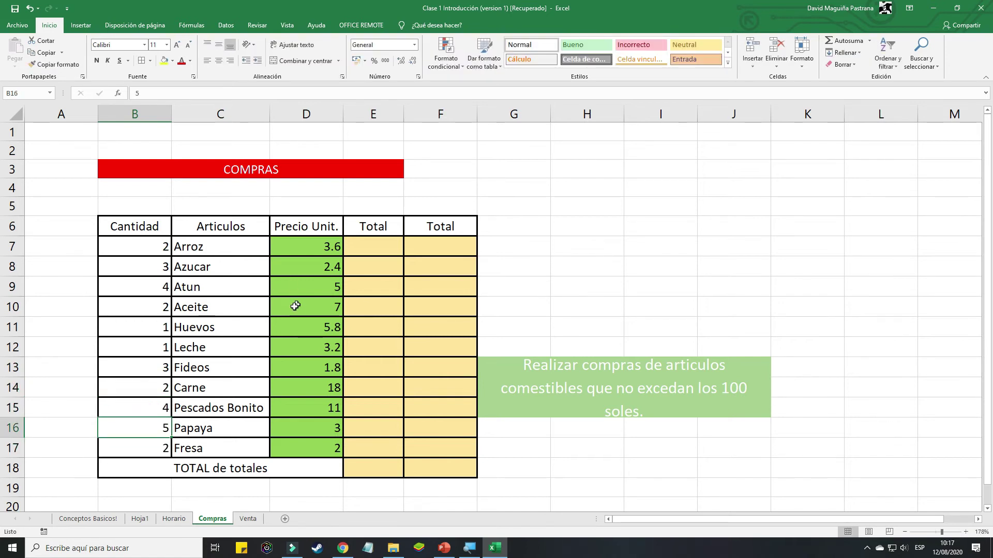
# Calculate the Arroz total in E7 with the formula =B7*D7, picking the quantity and unit price cells as references
pyautogui.click(387, 244)
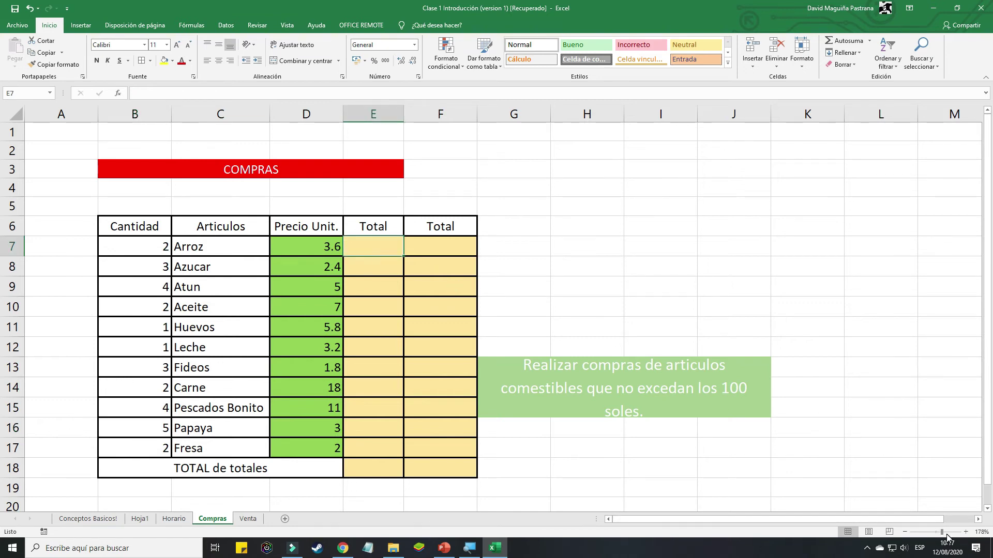
pyautogui.moveTo(947, 533); pyautogui.dragTo(950, 533)
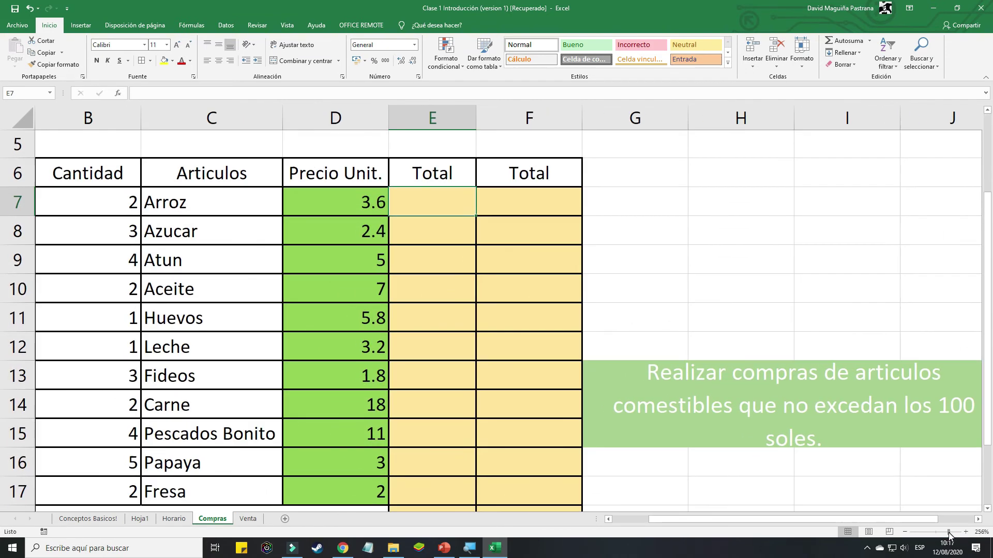
pyautogui.click(633, 518)
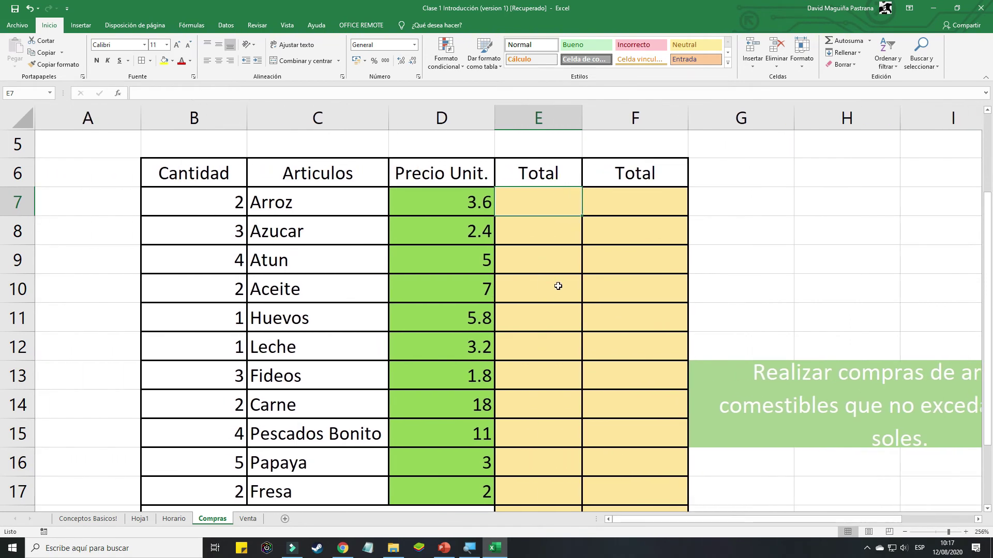
pyautogui.click(469, 203)
pyautogui.click(536, 213)
pyautogui.write('=')
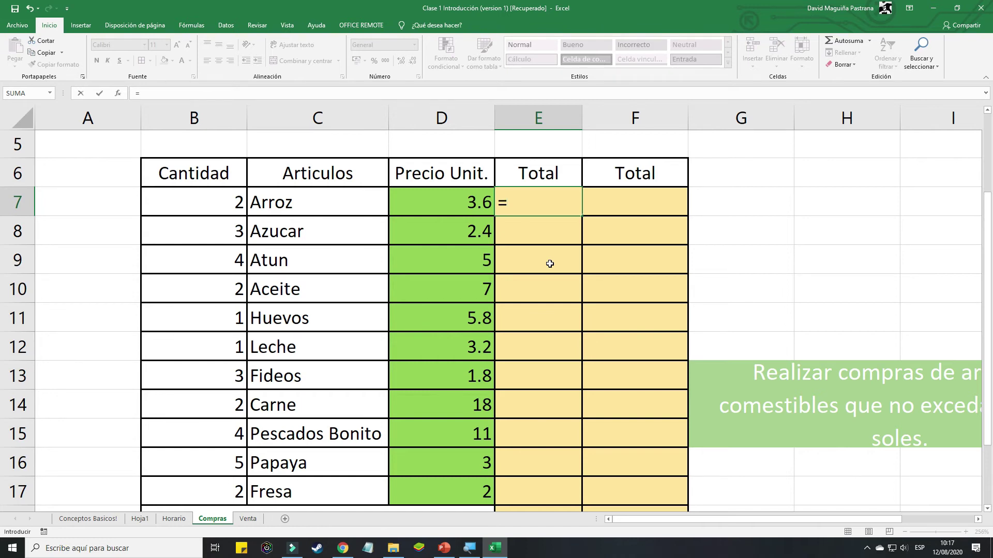
pyautogui.click(215, 204)
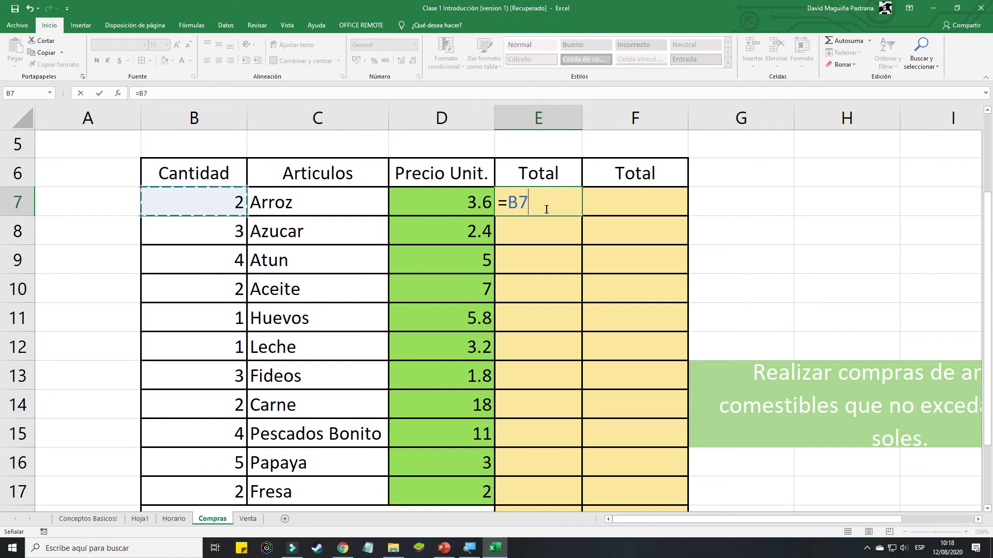
pyautogui.write('*')
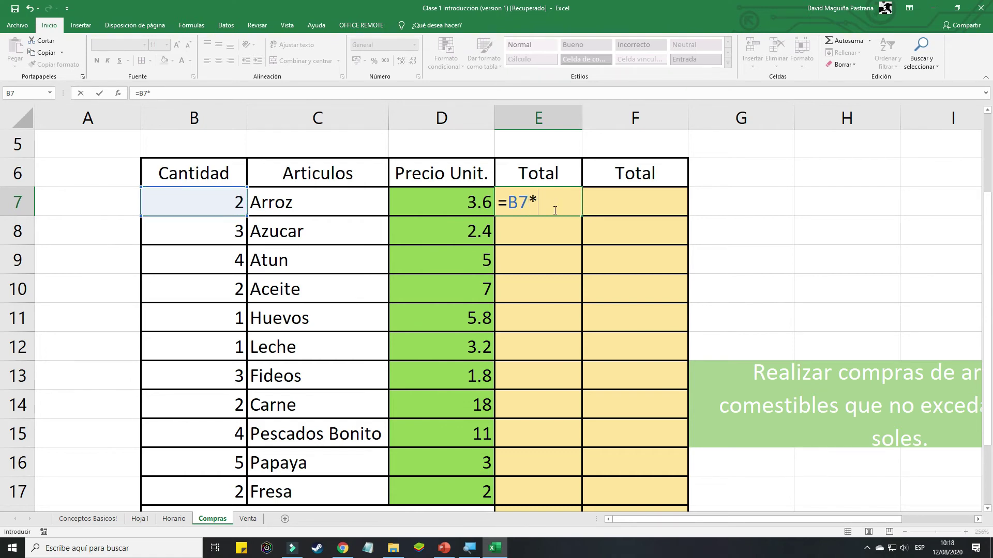
pyautogui.click(454, 203)
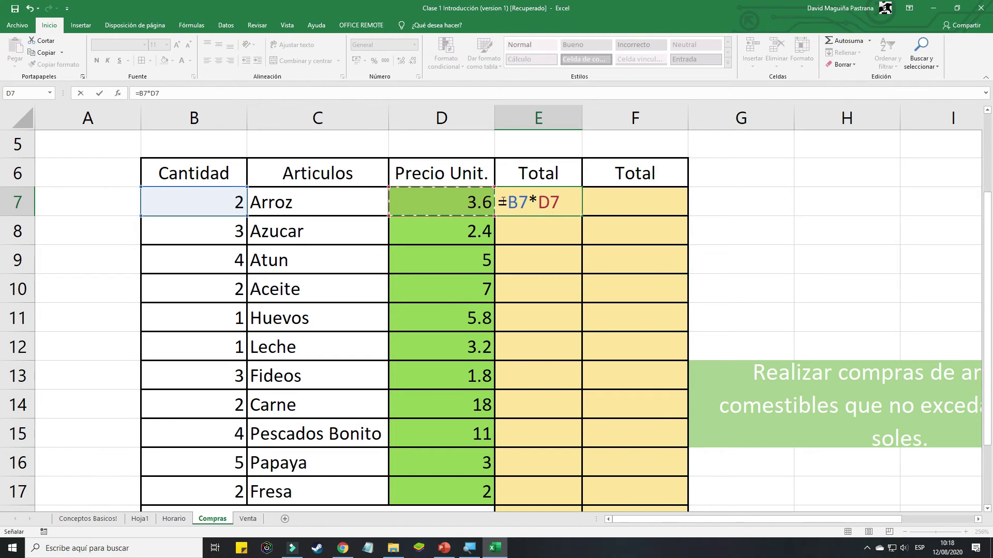
pyautogui.click(562, 203)
pyautogui.click(511, 204)
pyautogui.moveTo(528, 205); pyautogui.dragTo(562, 204)
pyautogui.click(527, 207)
pyautogui.click(562, 205)
pyautogui.moveTo(543, 201); pyautogui.dragTo(561, 203)
pyautogui.click(560, 203)
pyautogui.press('Return')
pyautogui.click(543, 202)
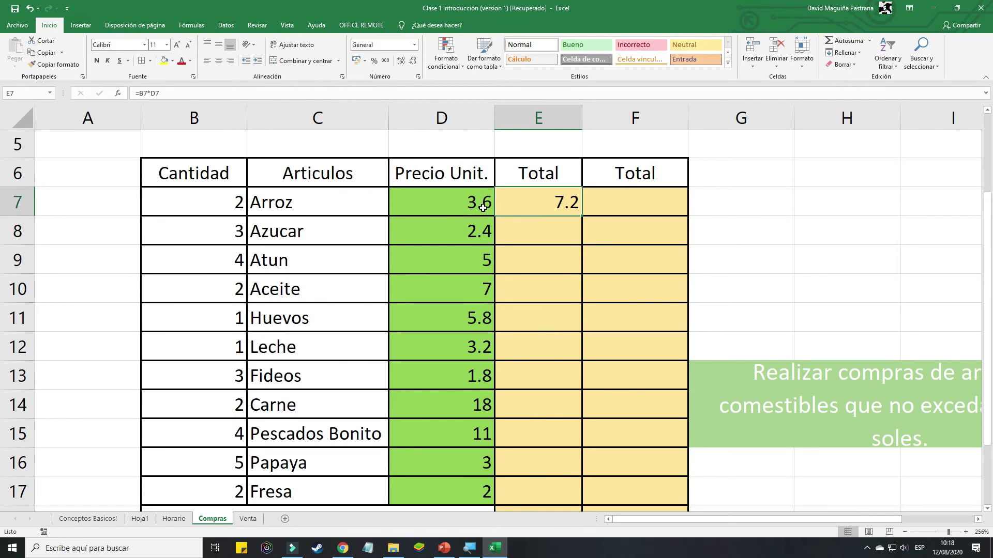
# Write the formula =b7*d7 for Arroz in F7 of the second Total column, entering the cell references by name
pyautogui.click(623, 210)
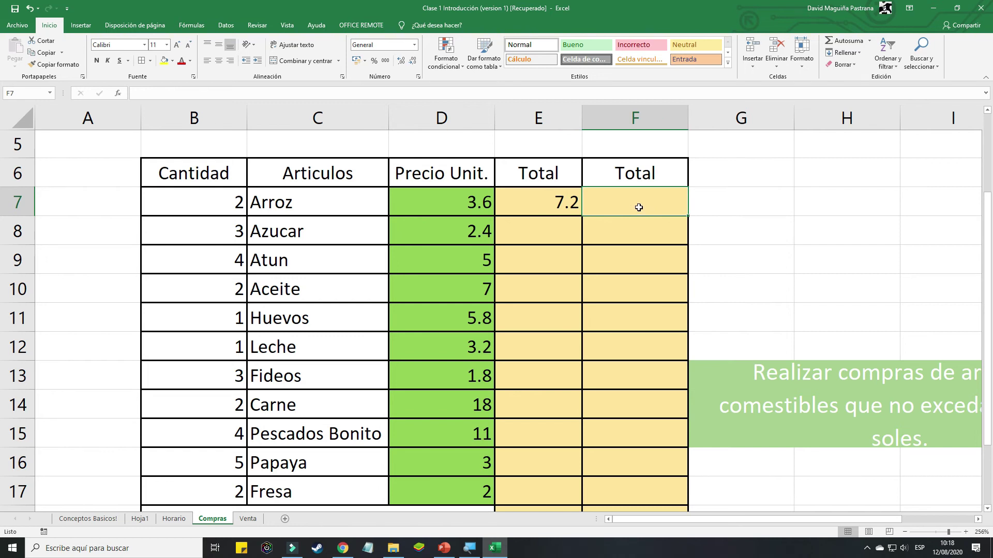
pyautogui.write('=')
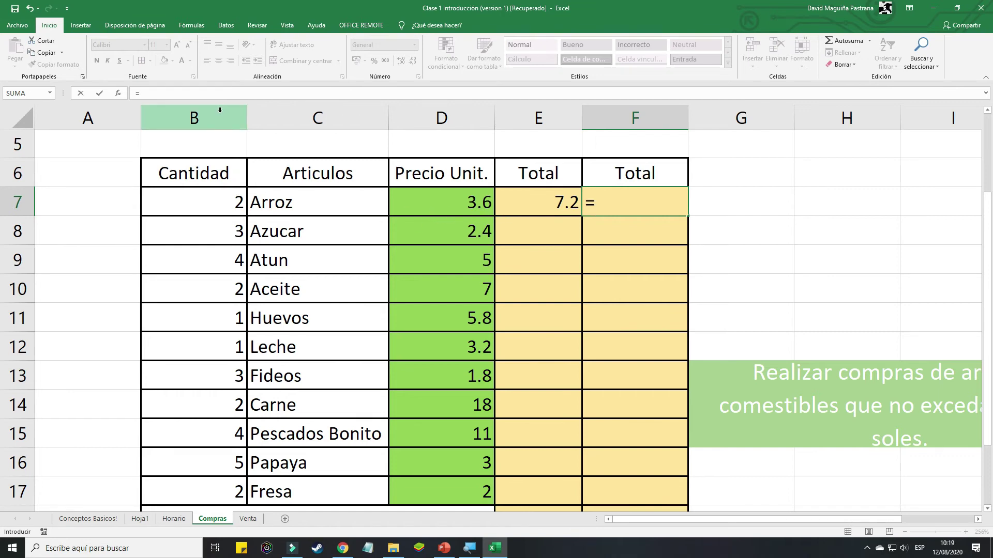
pyautogui.write('b')
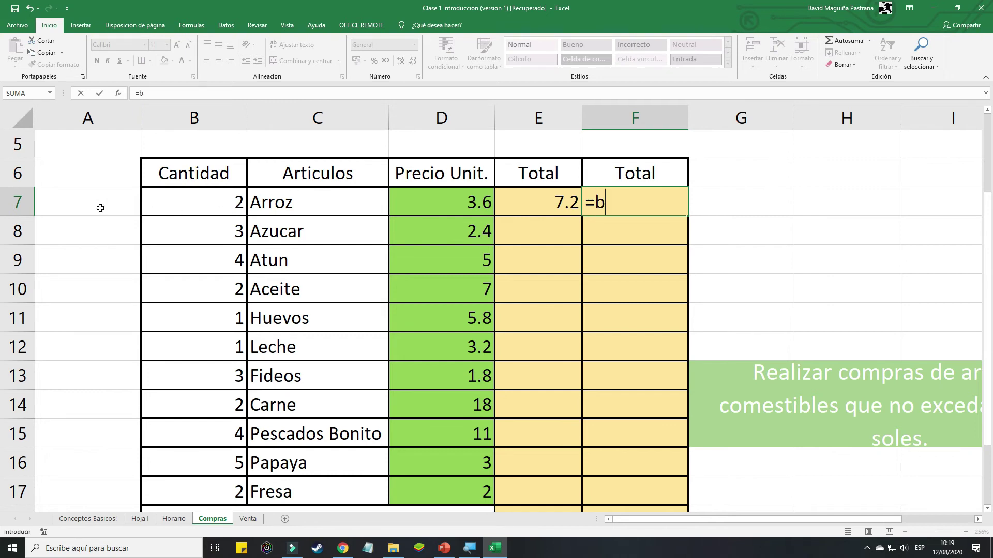
pyautogui.write('7*')
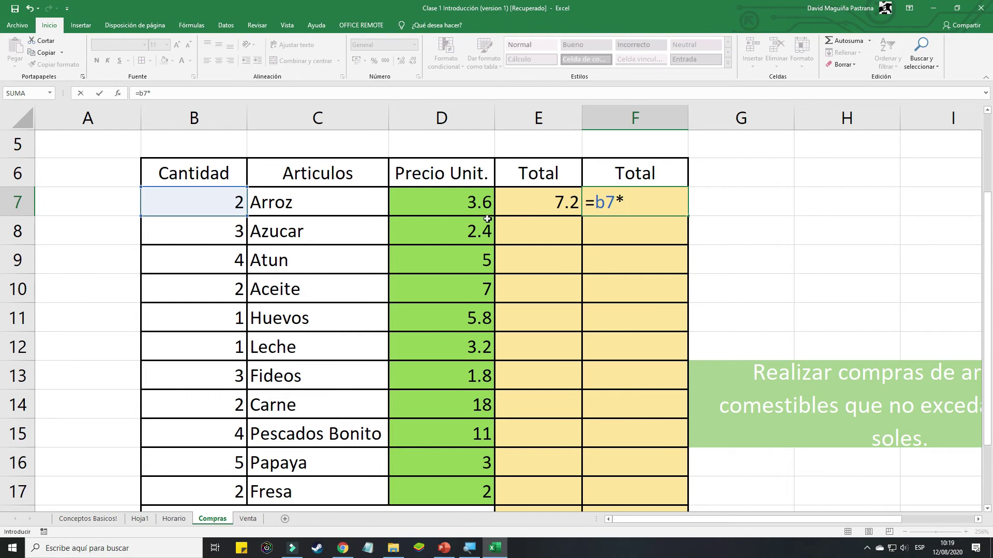
pyautogui.write('d7')
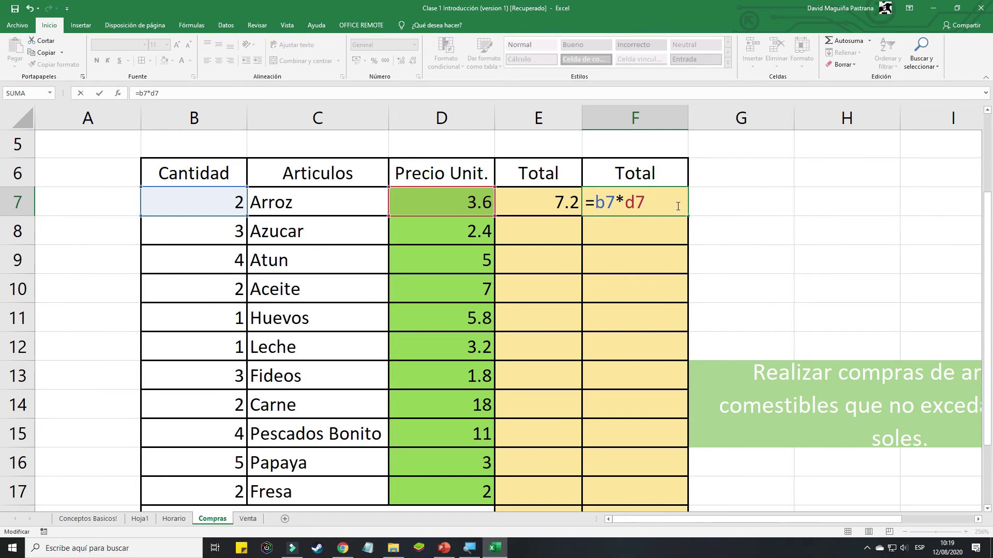
pyautogui.press('Return')
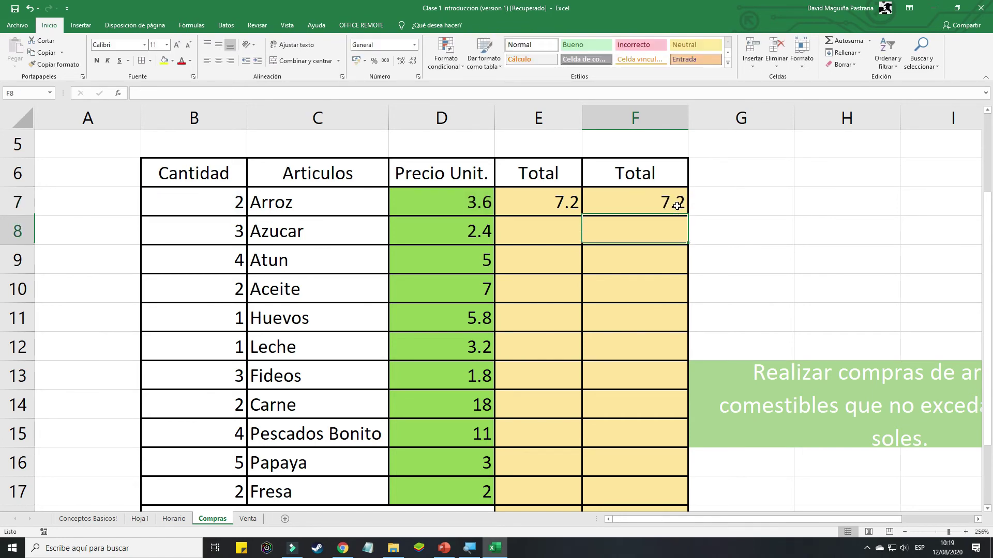
# Compare the formulas in the two Arroz total cells, E7 and F7
pyautogui.click(552, 206)
pyautogui.click(621, 206)
pyautogui.click(543, 202)
pyautogui.click(638, 207)
pyautogui.click(550, 211)
pyautogui.click(625, 198)
pyautogui.click(523, 196)
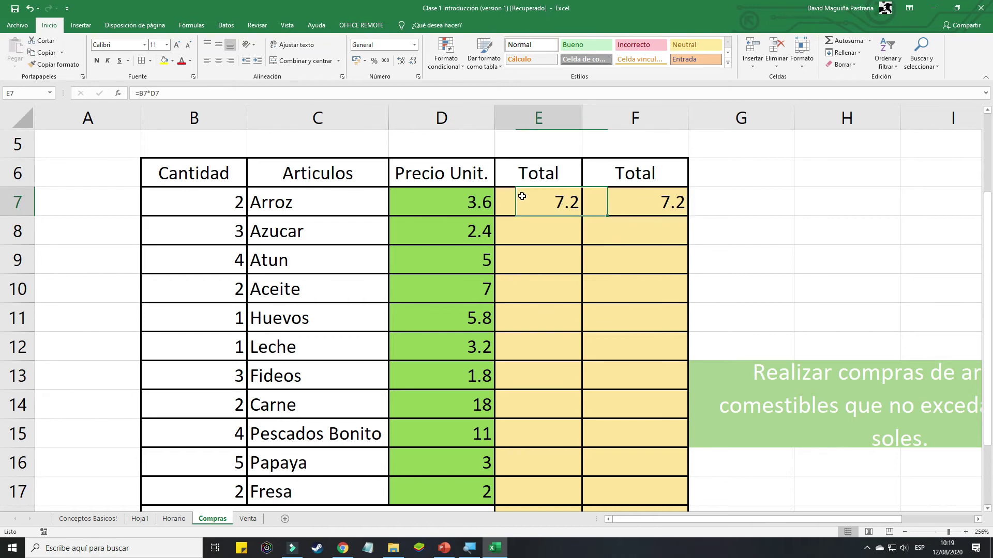
# Replace the decimal point in the Arroz unit price in D7 with a comma, entering 3,6
pyautogui.click(433, 200)
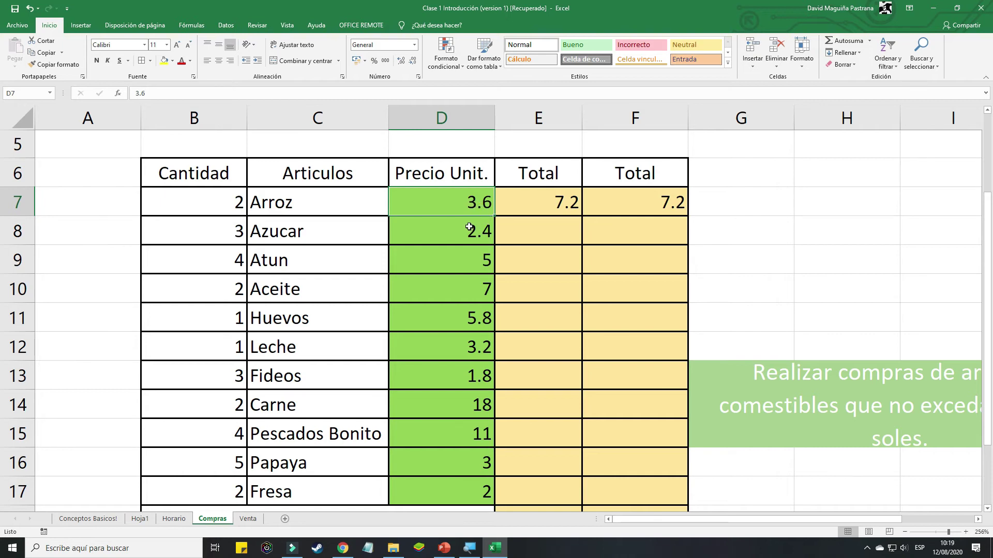
pyautogui.doubleClick(482, 202)
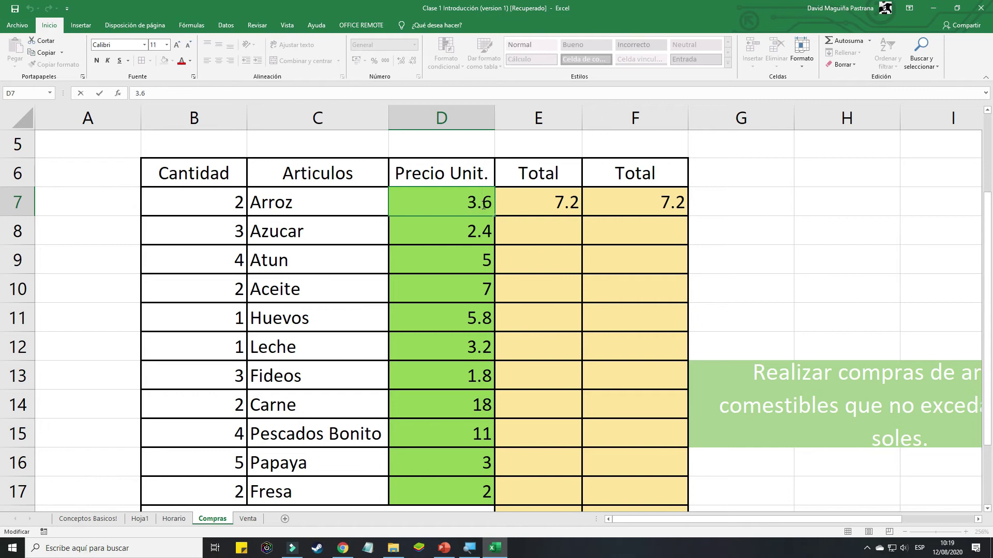
pyautogui.press('BackSpace')
pyautogui.write(',')
pyautogui.press('Return')
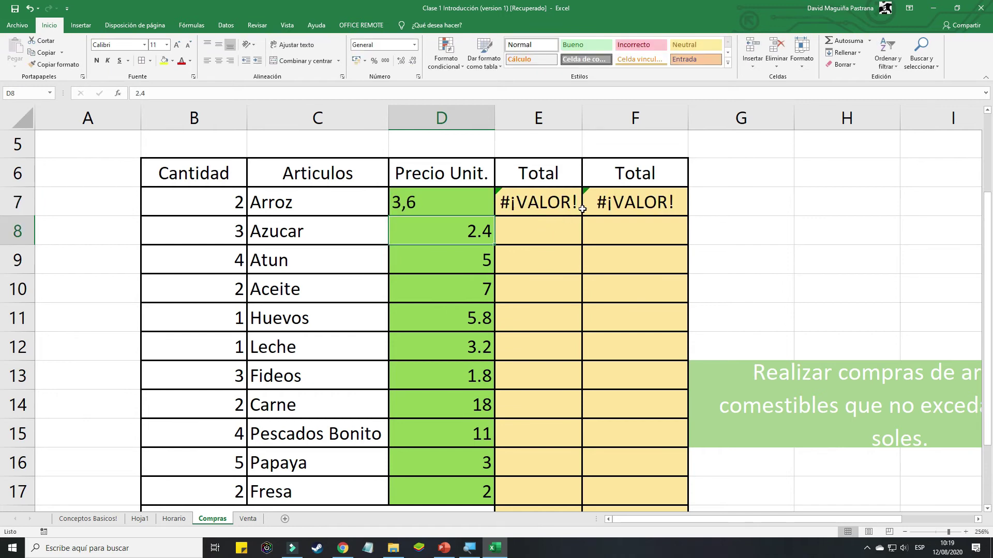
# Restore the decimal point in the Arroz unit price in D7, entering 3.6, and select its total in E7
pyautogui.click(443, 204)
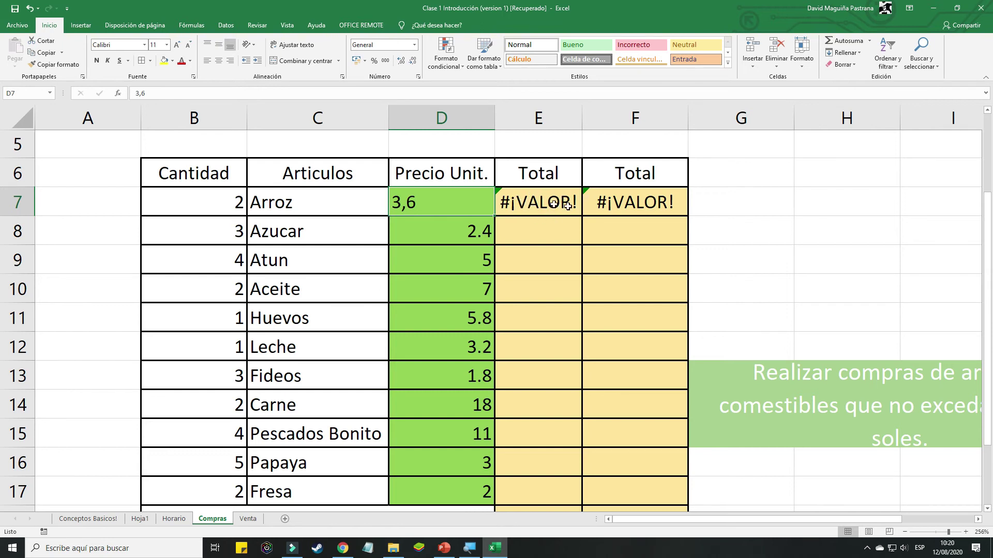
pyautogui.doubleClick(429, 204)
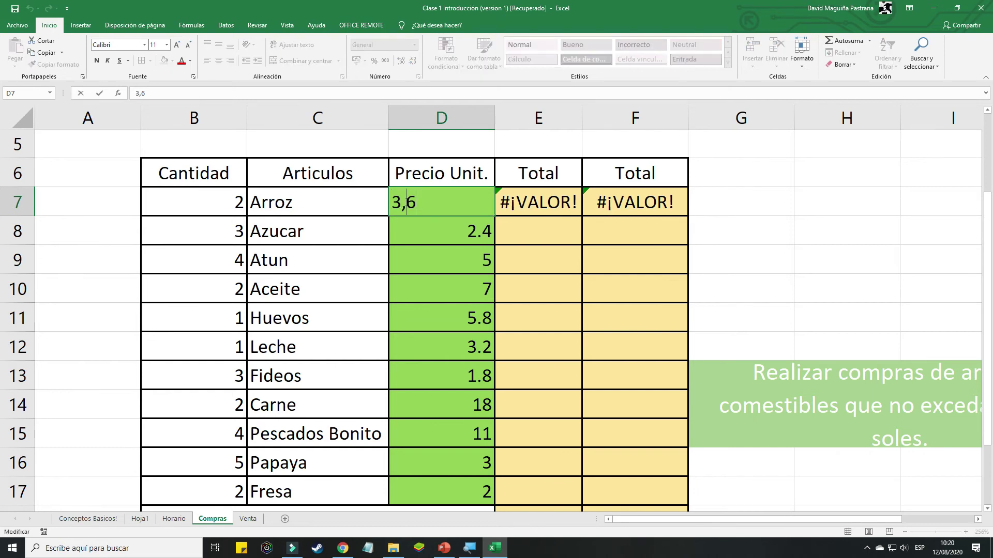
pyautogui.press('Delete')
pyautogui.write('.')
pyautogui.press('BackSpace')
pyautogui.write('.')
pyautogui.press('Return')
pyautogui.click(540, 210)
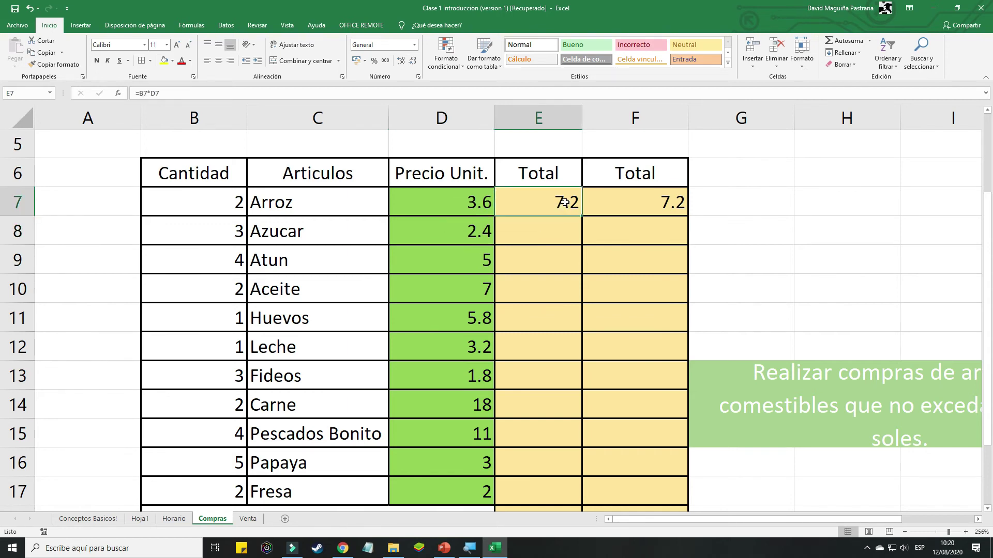
# Enter the Arroz unit price in D7 as 3,6 with a decimal comma once more
pyautogui.doubleClick(482, 207)
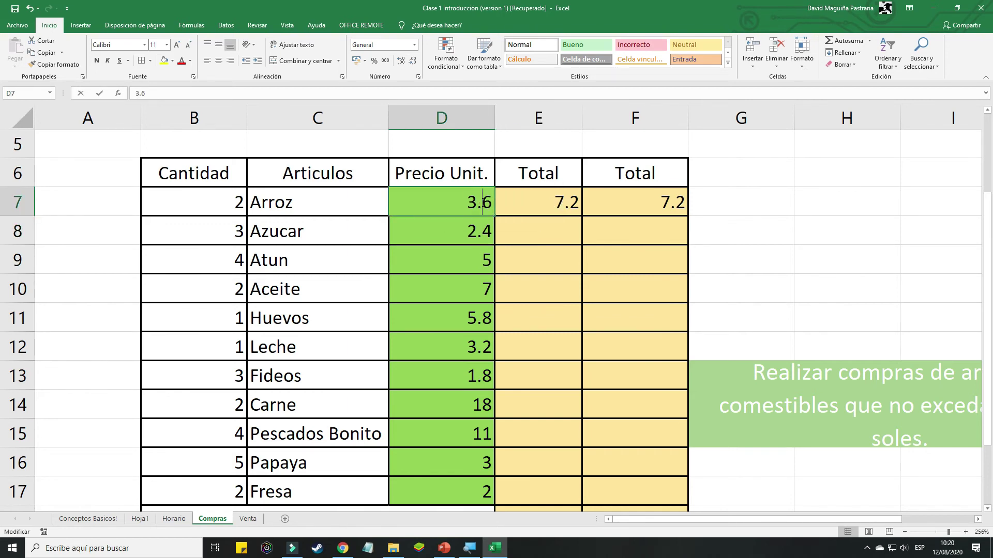
pyautogui.press('BackSpace')
pyautogui.write(',')
pyautogui.press('Return')
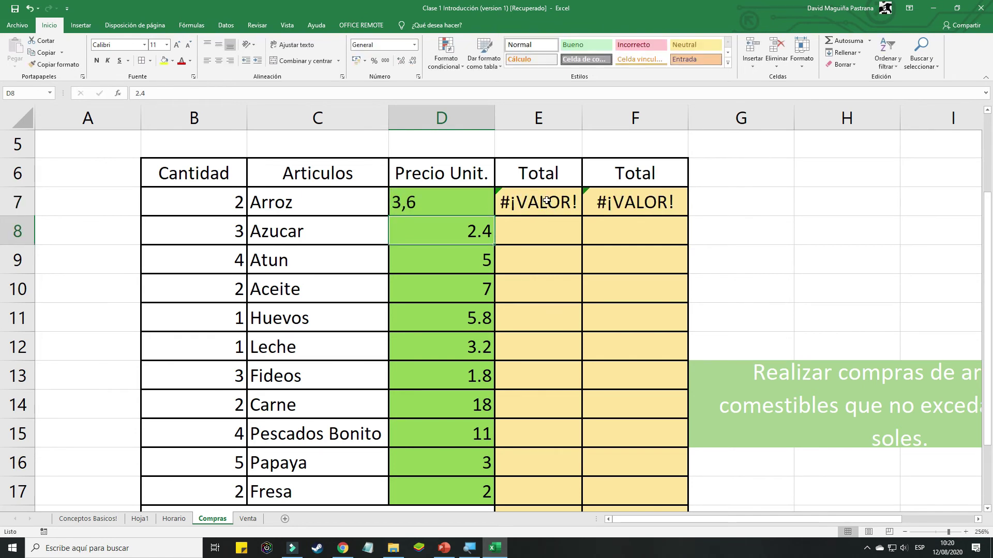
# Correct the Arroz unit price in D7 back to 3.6 with a decimal point
pyautogui.doubleClick(458, 205)
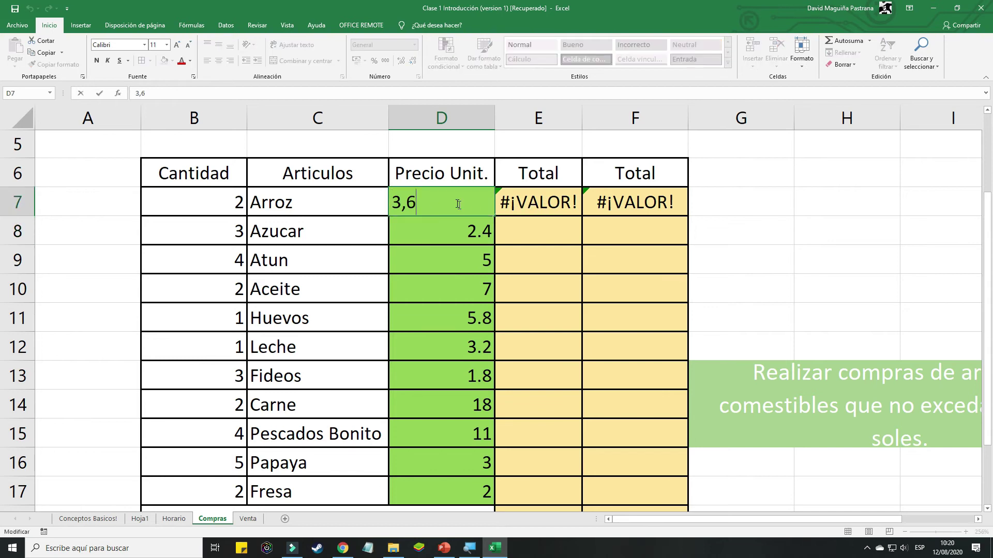
pyautogui.press('BackSpace')
pyautogui.write('.')
pyautogui.press('Return')
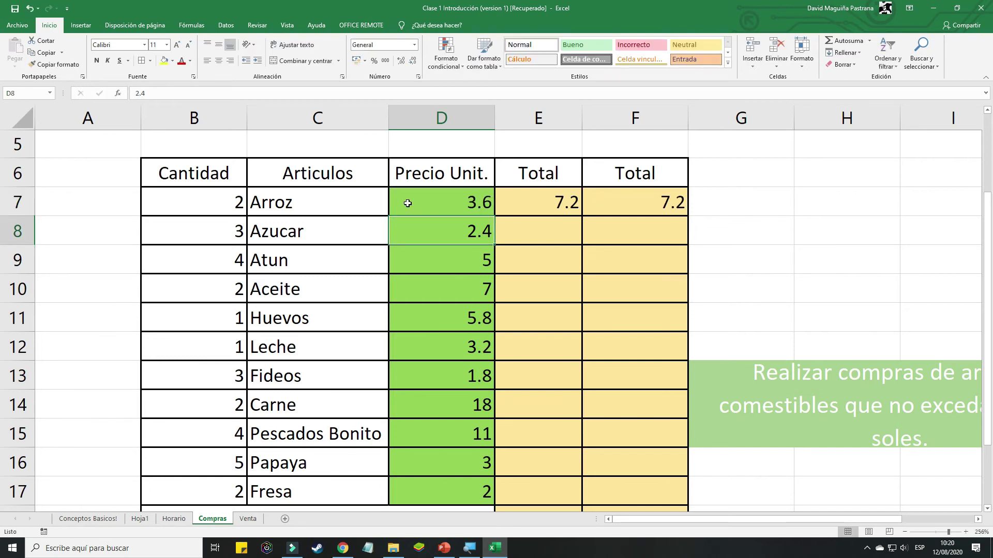
# Inspect the Arroz unit price in D7 and the formula behind its total in E7
pyautogui.click(482, 204)
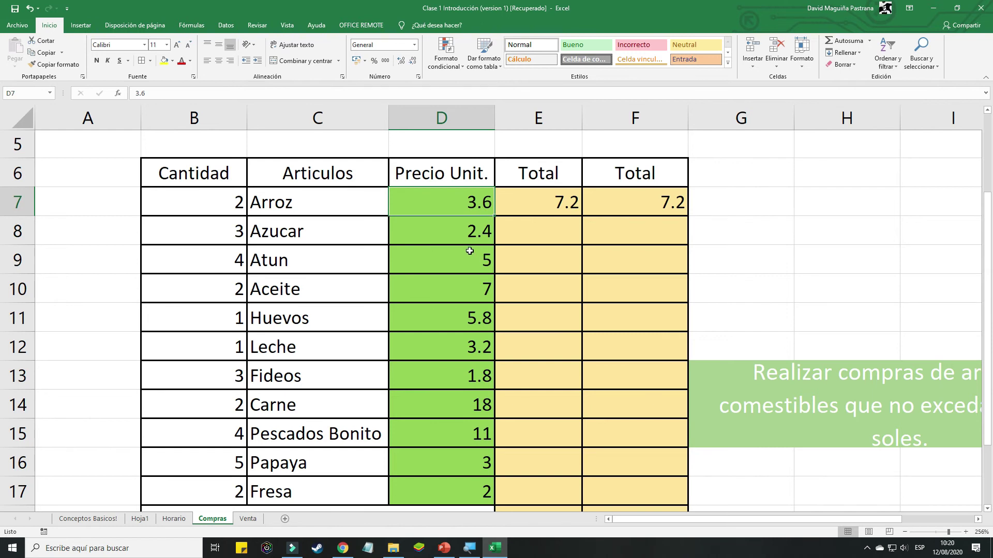
pyautogui.scroll(-1, 536, 236)
pyautogui.scroll(1, 536, 235)
pyautogui.click(571, 210)
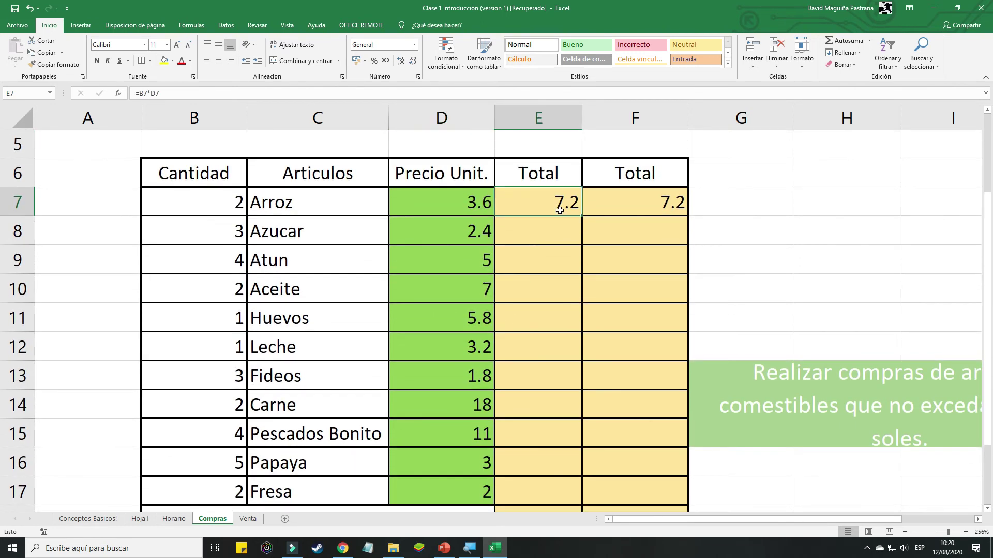
pyautogui.doubleClick(571, 202)
pyautogui.moveTo(572, 202); pyautogui.dragTo(487, 202)
pyautogui.click(555, 205)
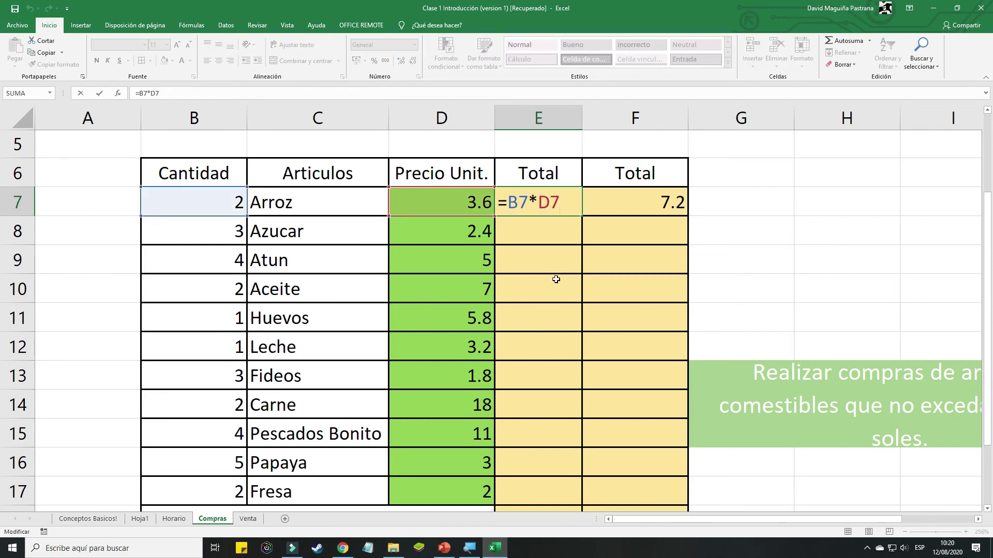
pyautogui.press('Return')
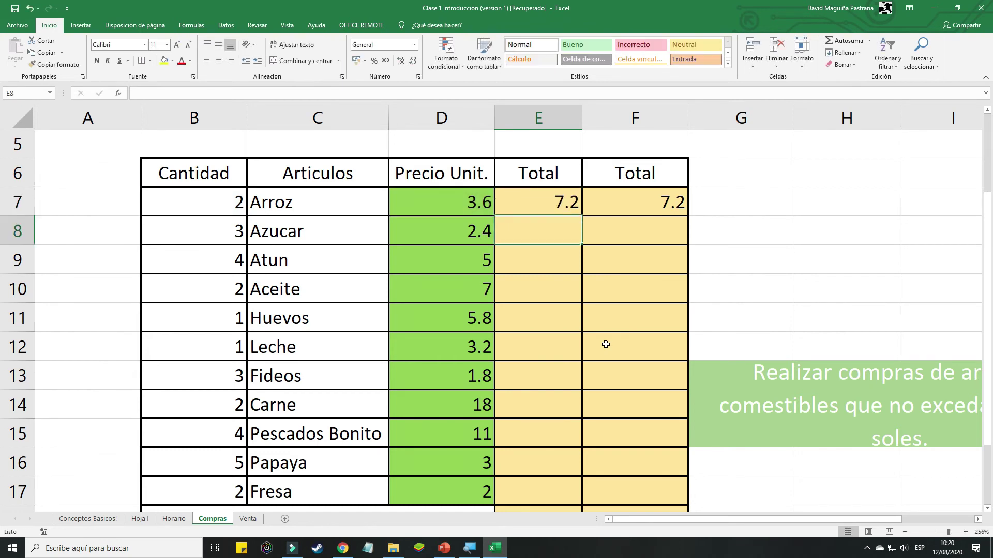
# Try the formula =B8*D8 for the Azucar total in E8 and clear the cell again
pyautogui.click(560, 211)
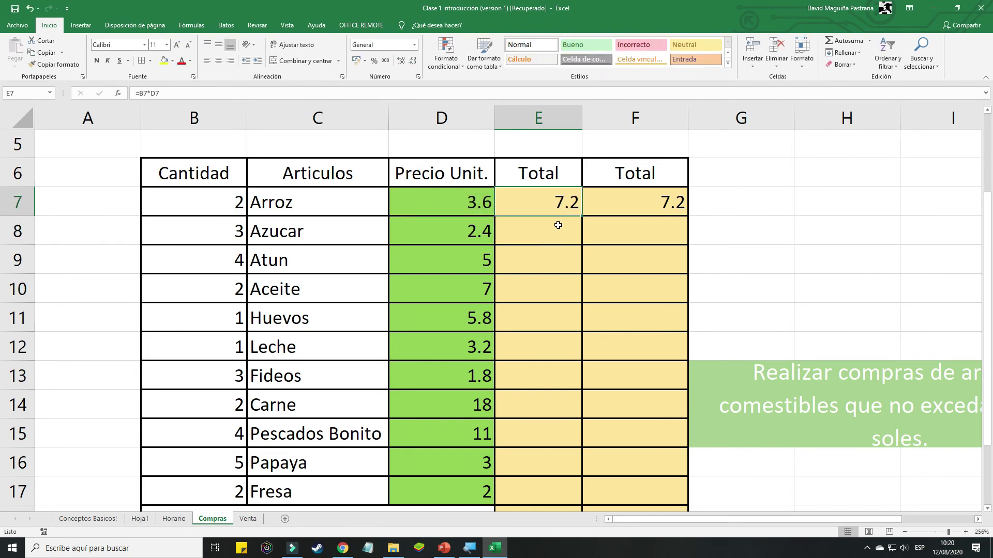
pyautogui.click(556, 232)
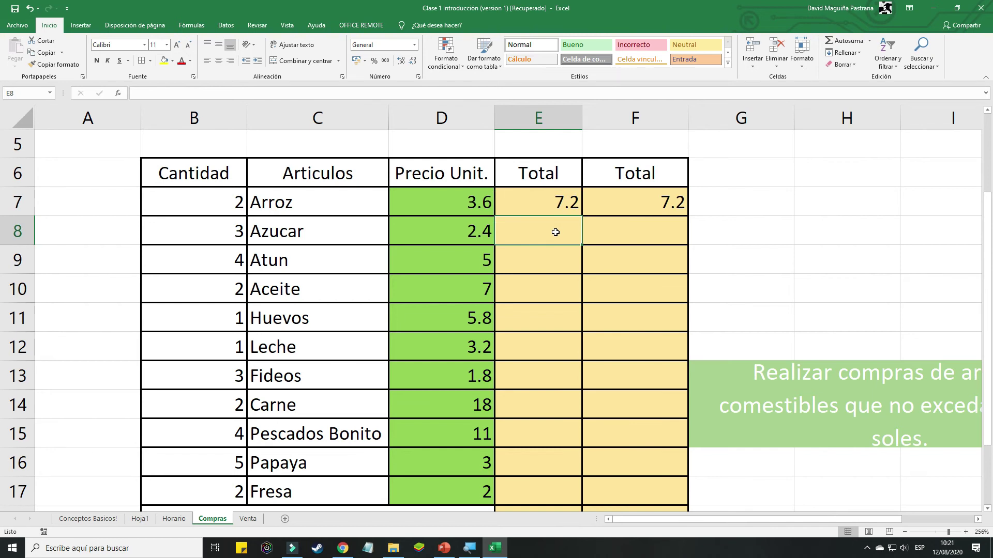
pyautogui.write('=')
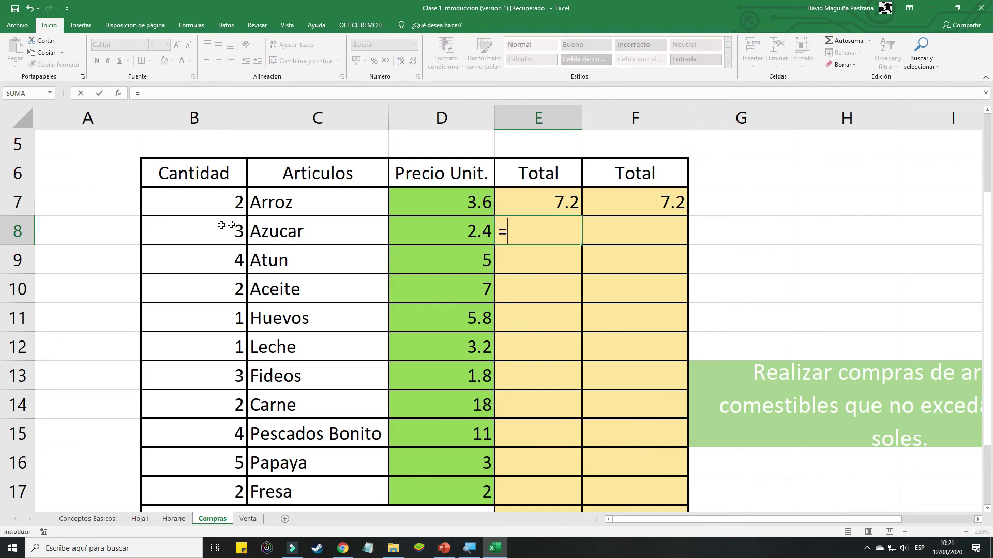
pyautogui.click(197, 228)
pyautogui.write('*d8')
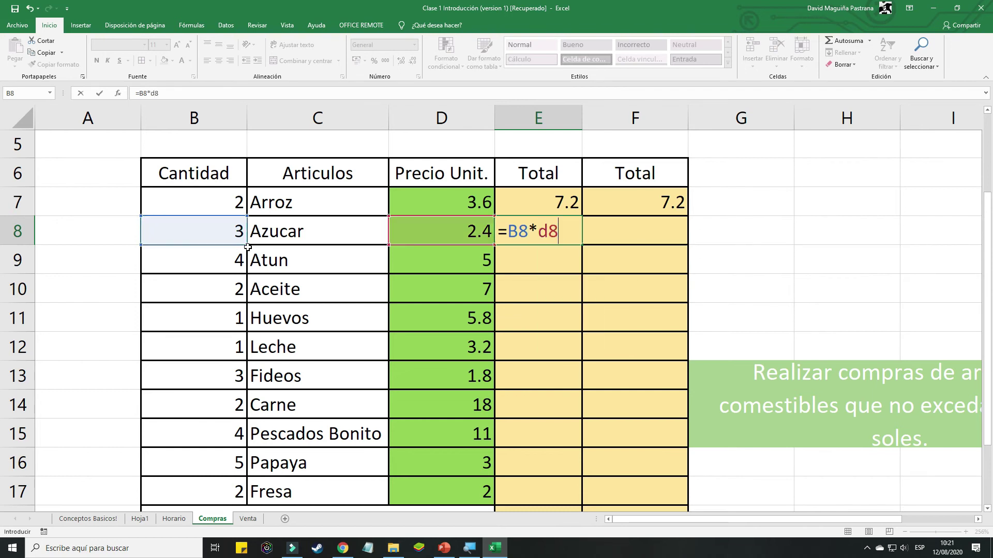
pyautogui.write('{')
pyautogui.press('Return')
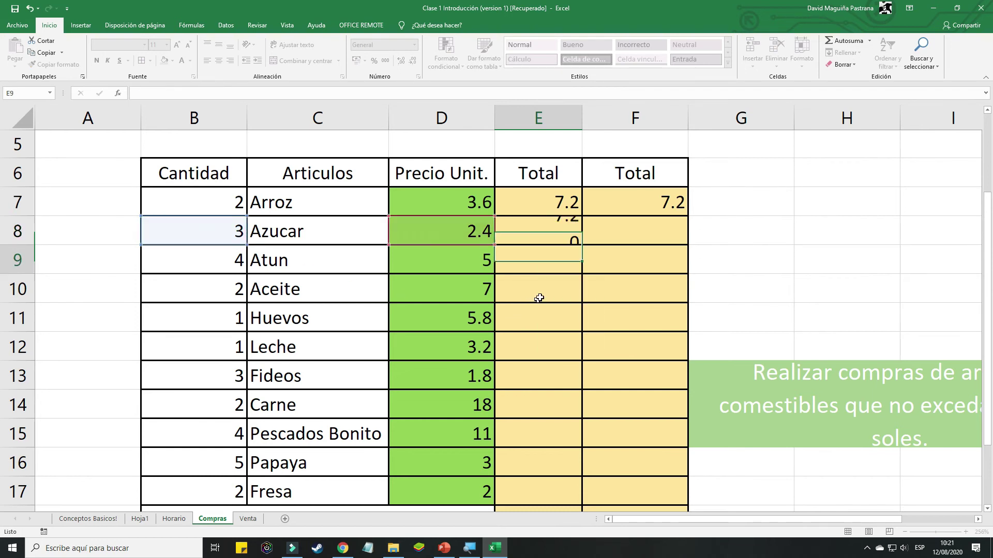
pyautogui.click(551, 230)
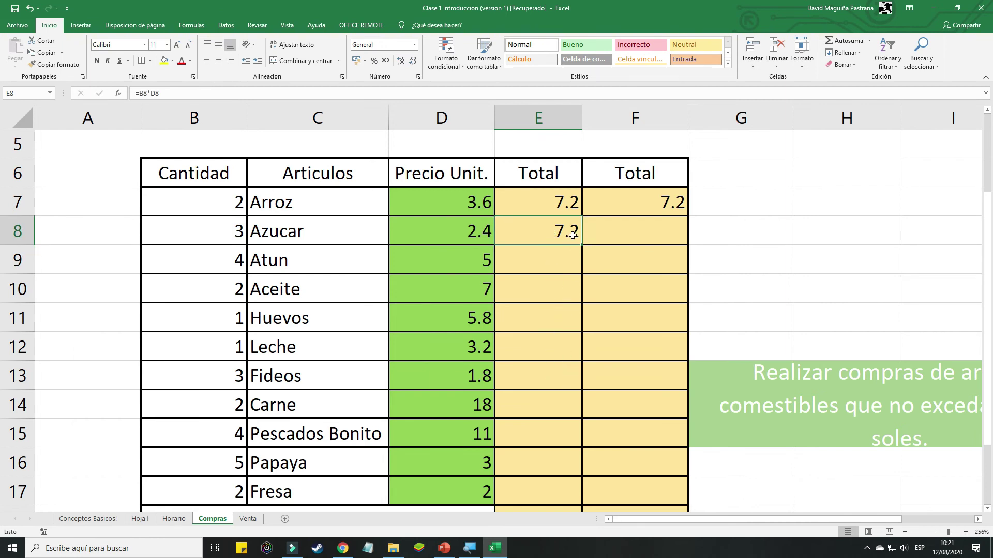
pyautogui.press('BackSpace')
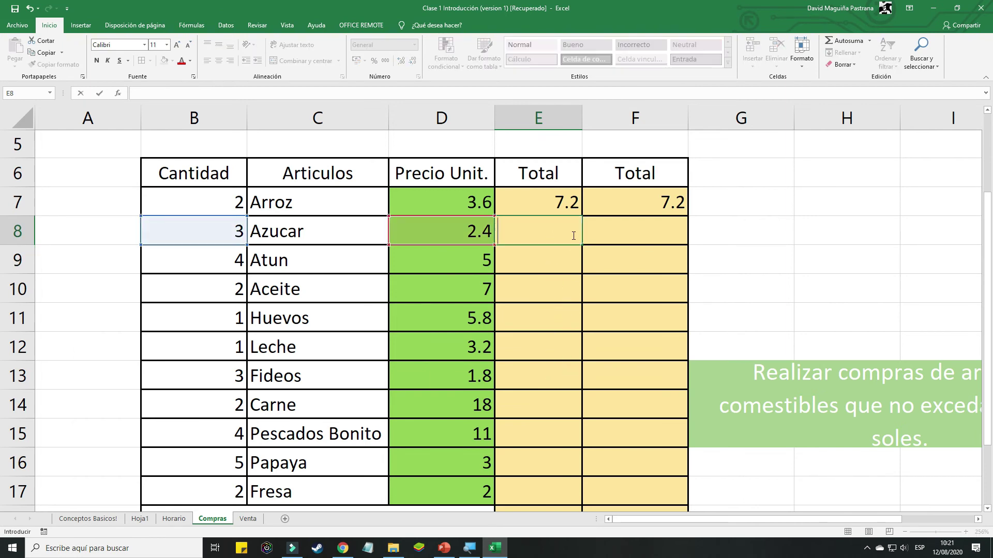
# Examine the parts of the Arroz total formula in E7, leaving the cell without changes
pyautogui.click(566, 202)
pyautogui.doubleClick(570, 203)
pyautogui.moveTo(560, 203); pyautogui.dragTo(501, 205)
pyautogui.click(520, 208)
pyautogui.click(530, 206)
pyautogui.click(553, 205)
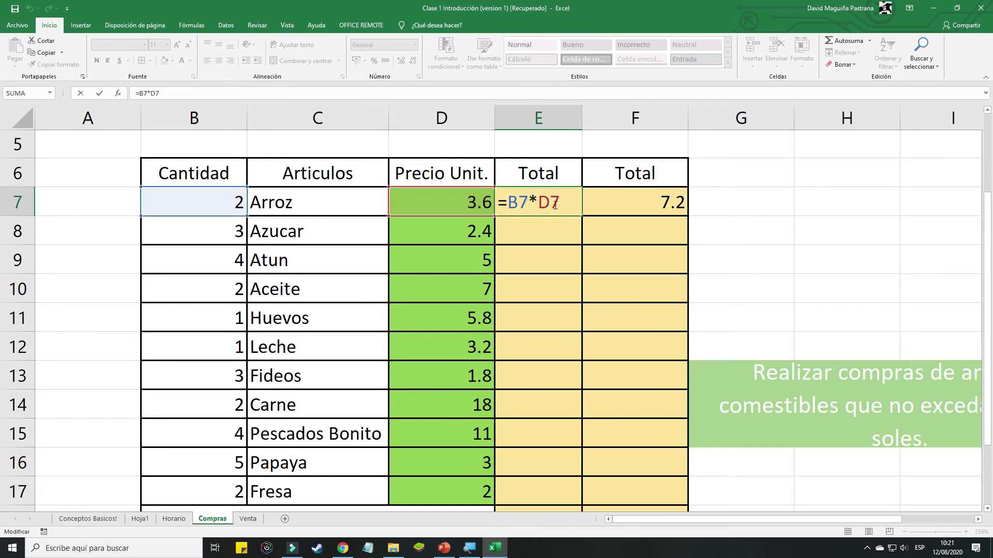
pyautogui.scroll(-2, 543, 429)
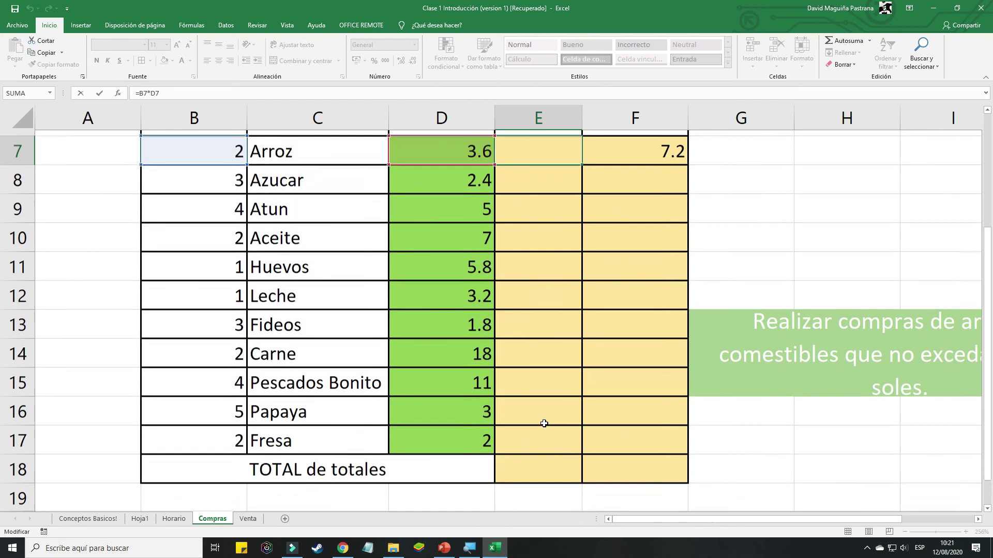
pyautogui.scroll(2, 568, 294)
pyautogui.press('Return')
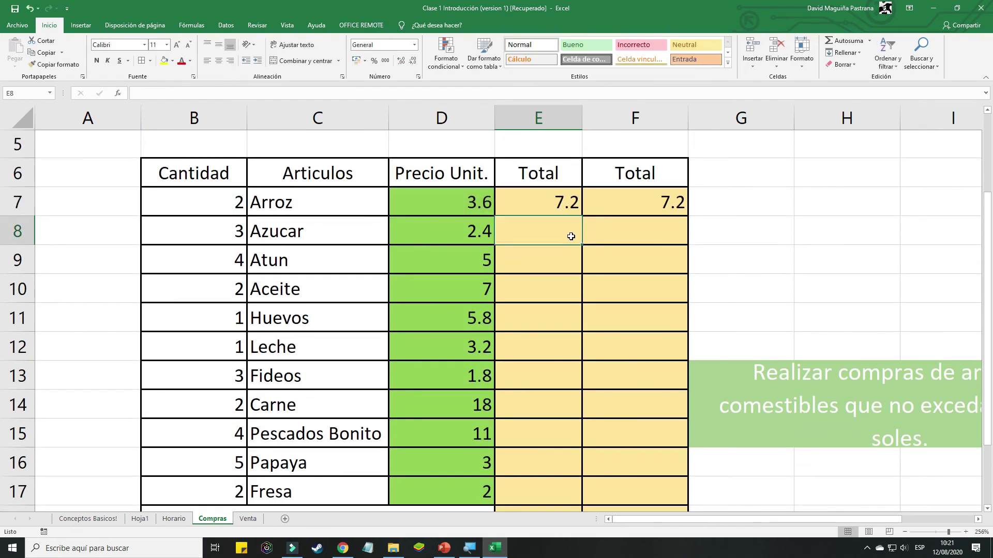
# Fill the Arroz total formula from E7 down through E17 in the first Total column
pyautogui.click(577, 213)
pyautogui.moveTo(582, 218); pyautogui.dragTo(582, 446)
pyautogui.scroll(1, 581, 343)
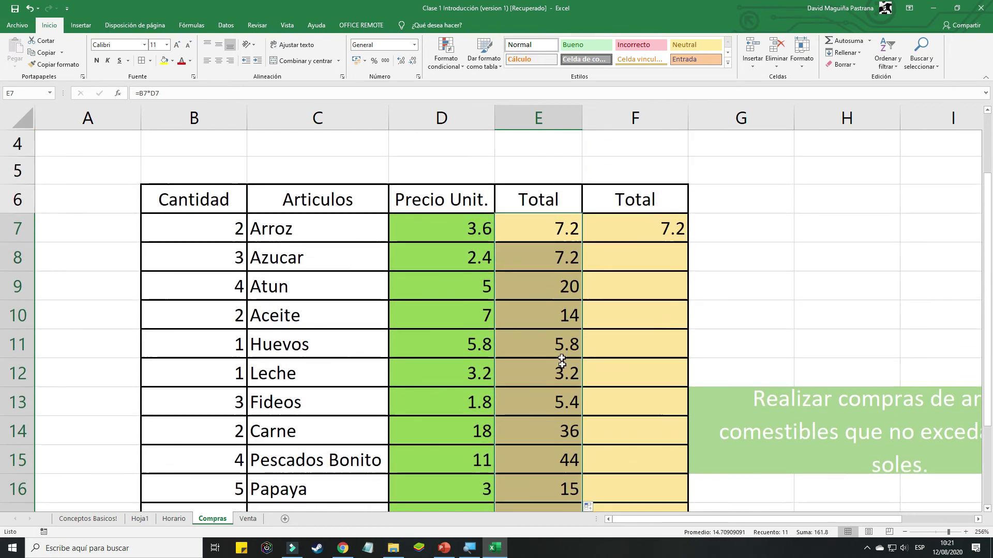
# Check the copied formulas in the Azucar, Atun and Aceite total cells E8:E10 against the original in E7
pyautogui.click(554, 262)
pyautogui.doubleClick(554, 262)
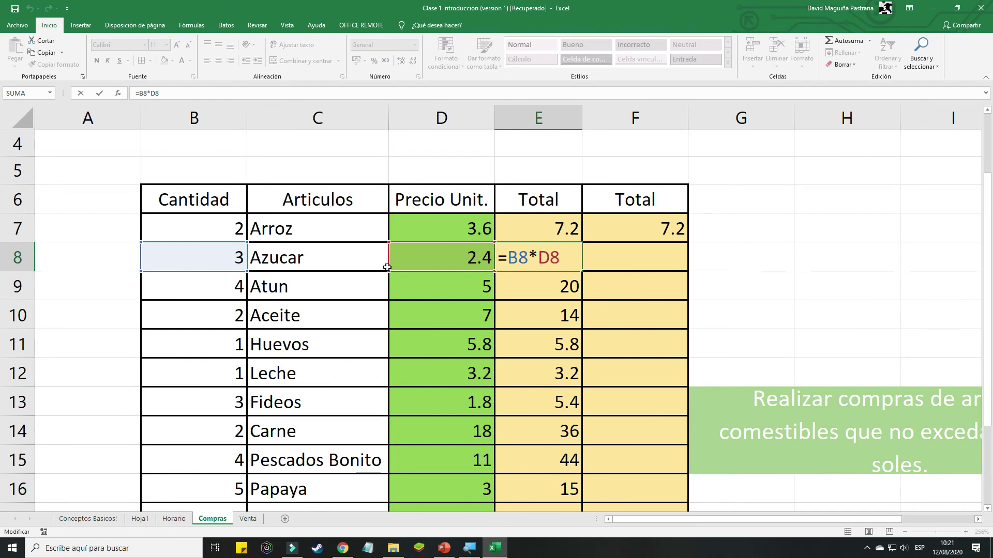
pyautogui.click(496, 283)
pyautogui.doubleClick(519, 290)
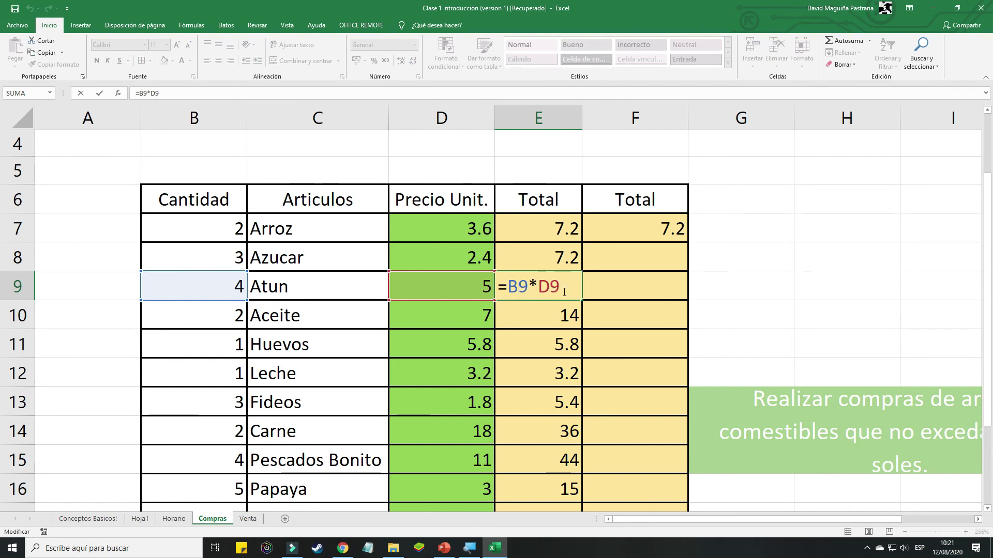
pyautogui.press('Return')
pyautogui.doubleClick(568, 317)
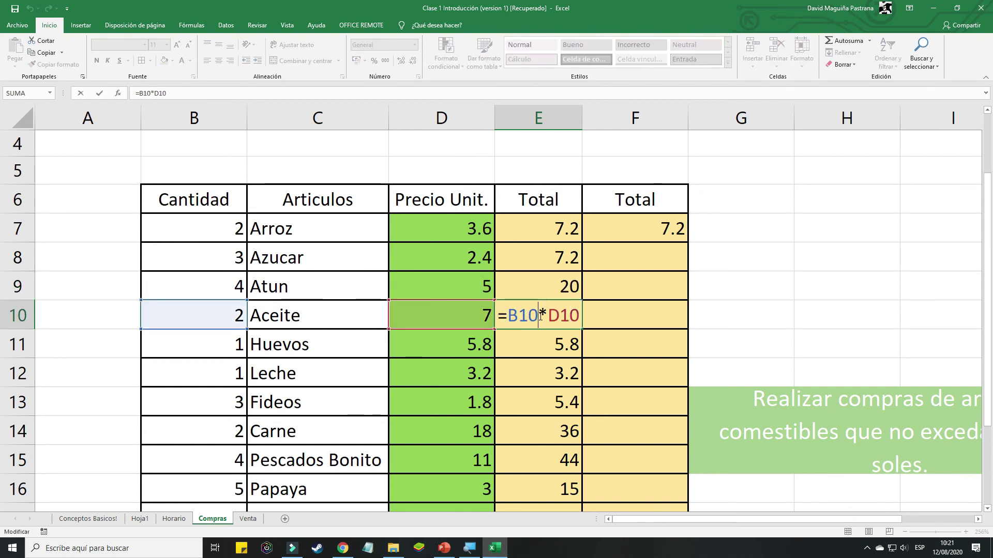
pyautogui.press('Return')
pyautogui.doubleClick(574, 233)
pyautogui.moveTo(563, 228); pyautogui.dragTo(491, 228)
pyautogui.click(566, 228)
pyautogui.moveTo(566, 227); pyautogui.dragTo(495, 228)
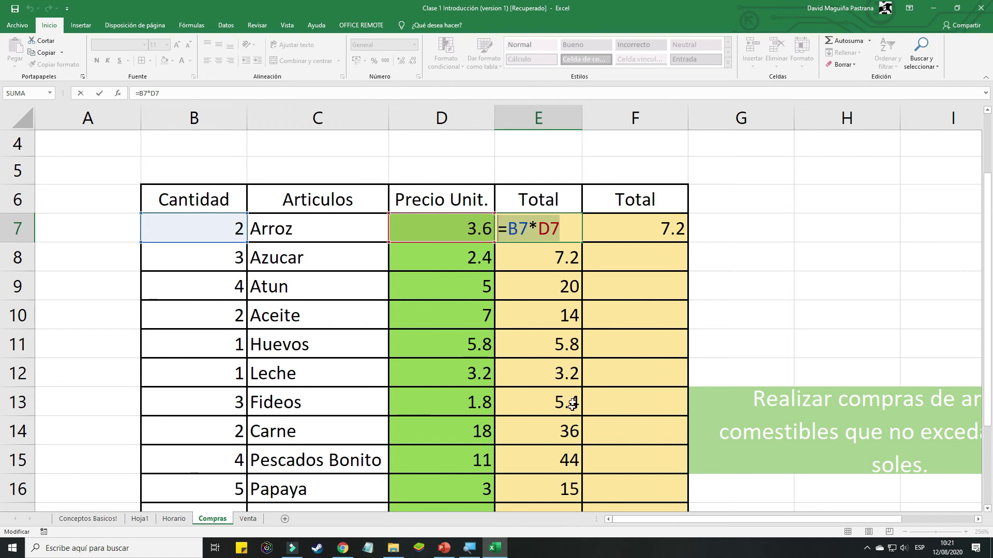
pyautogui.press('Return')
pyautogui.scroll(-1, 552, 335)
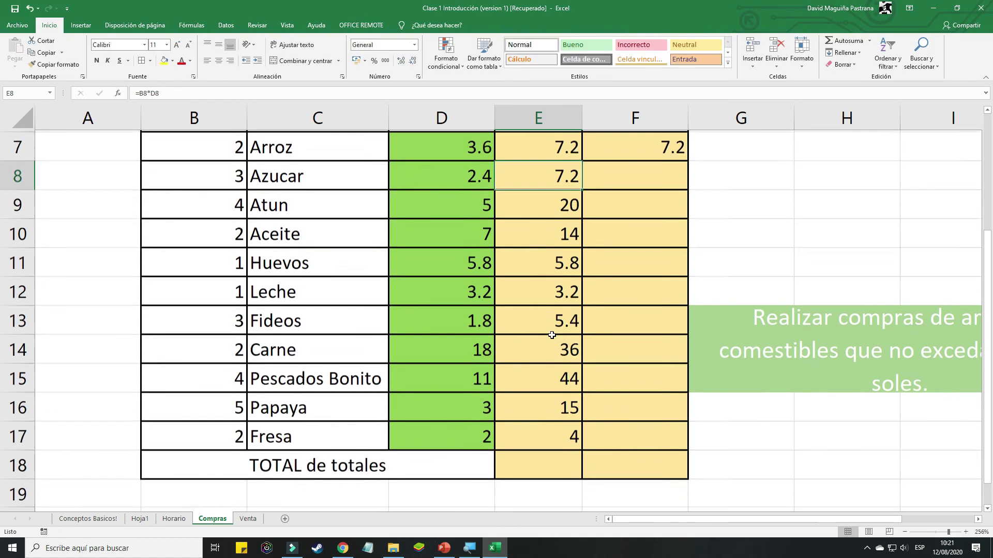
pyautogui.click(562, 465)
pyautogui.scroll(1, 562, 460)
pyautogui.scroll(-1, 563, 460)
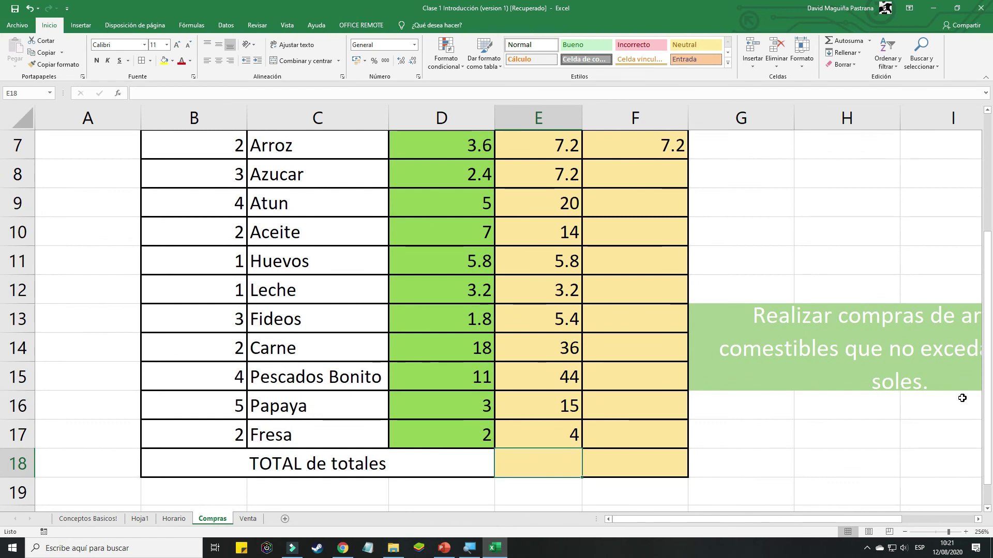
pyautogui.moveTo(988, 406)
pyautogui.mouseDown()
pyautogui.moveTo(989, 389)
pyautogui.moveTo(989, 405)
pyautogui.mouseUp()
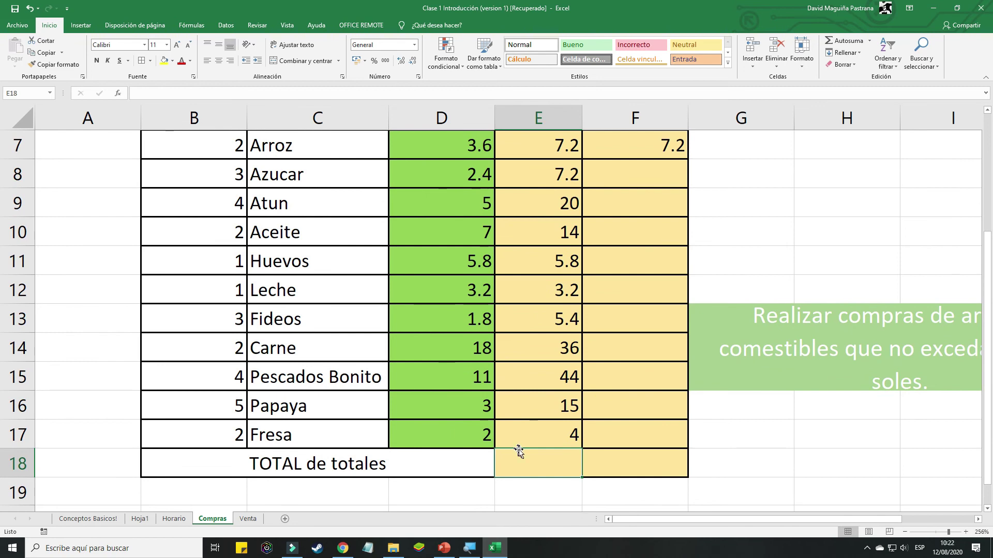
# Fill the Arroz total formula from F7 down through F17 in the second Total column
pyautogui.click(640, 471)
pyautogui.scroll(1, 653, 403)
pyautogui.click(669, 234)
pyautogui.moveTo(690, 244); pyautogui.dragTo(682, 527)
pyautogui.moveTo(680, 447); pyautogui.dragTo(680, 448)
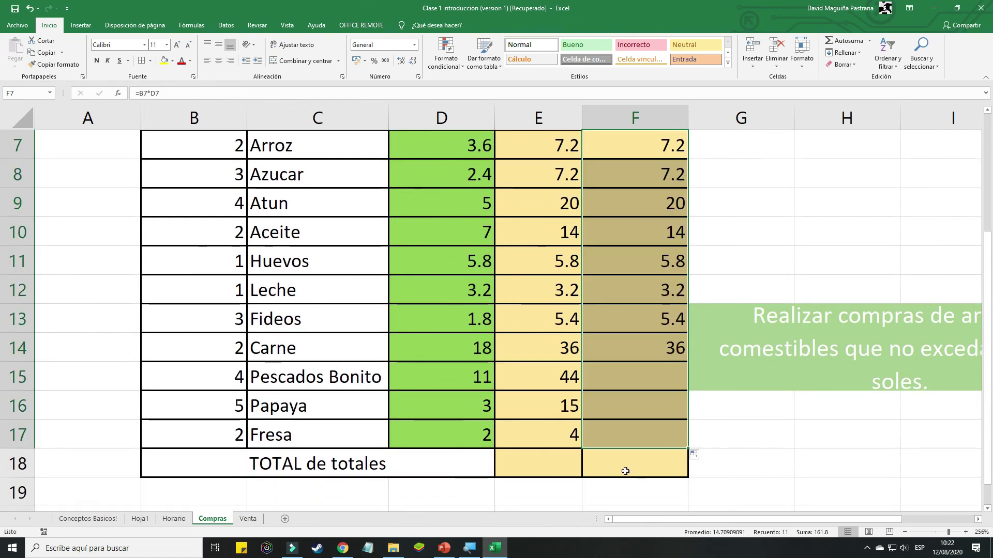
# Enter a formula in E18 that adds the first Total column's cells E7 through E17 one by one with plus signs
pyautogui.scroll(-1, 572, 416)
pyautogui.click(543, 385)
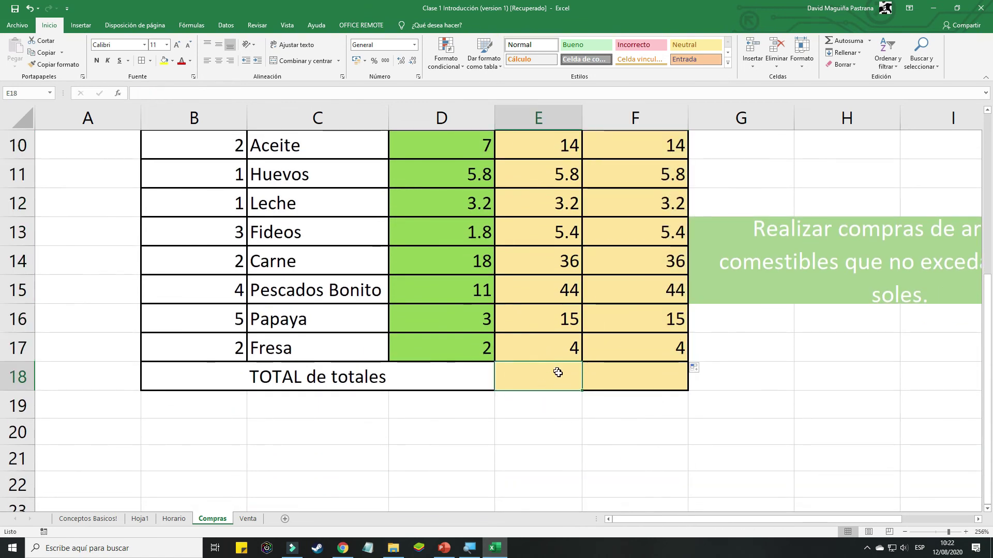
pyautogui.scroll(2, 571, 378)
pyautogui.scroll(-1, 571, 383)
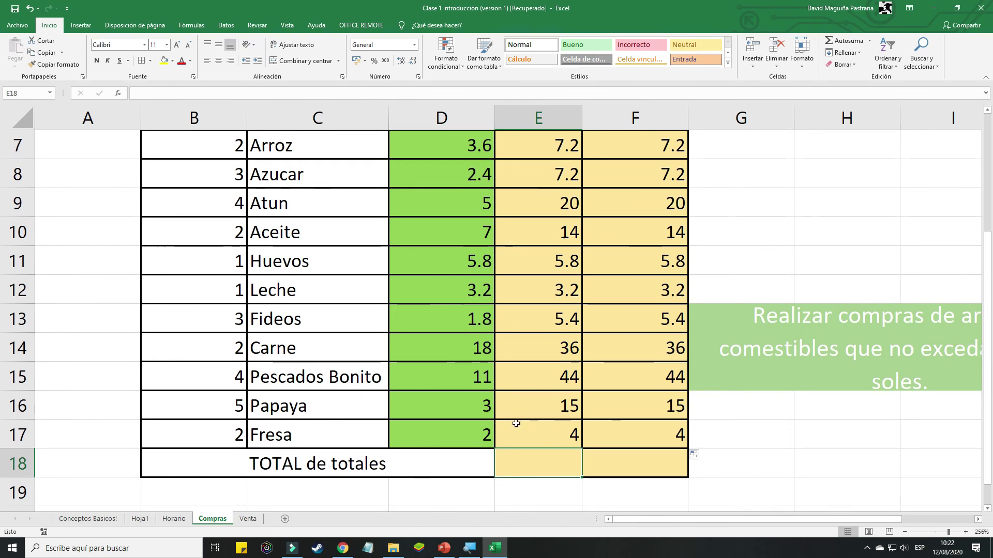
pyautogui.write('=')
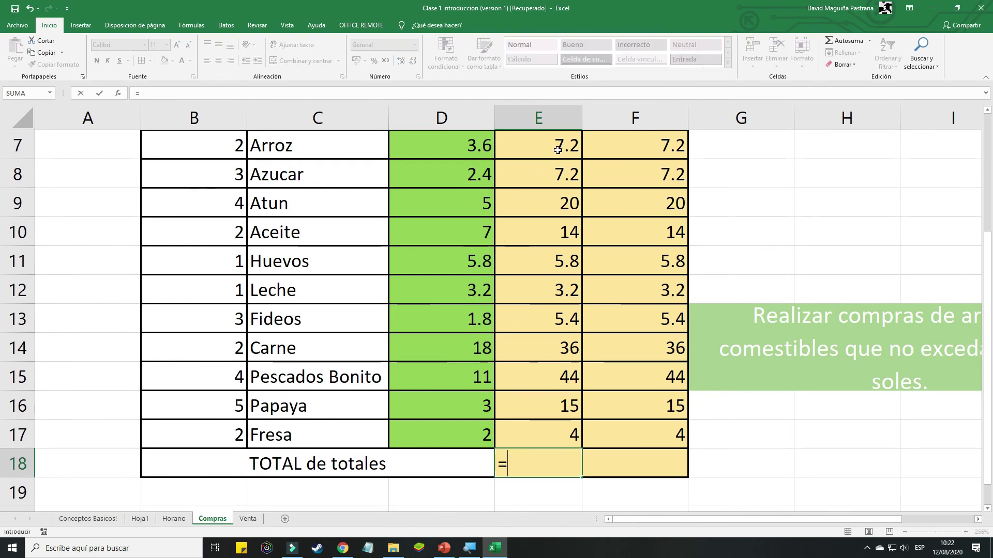
pyautogui.click(557, 149)
pyautogui.write('+')
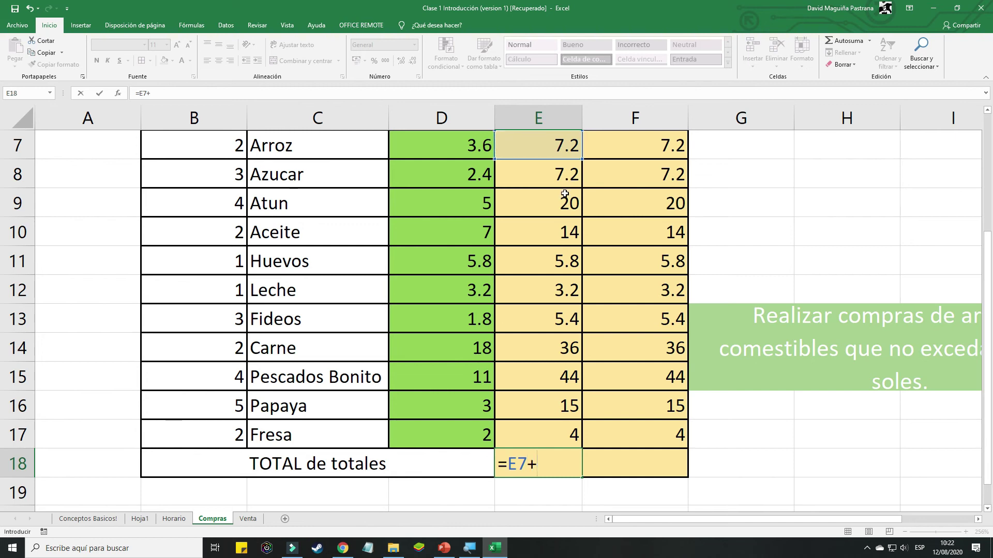
pyautogui.click(565, 181)
pyautogui.write('+')
pyautogui.click(559, 207)
pyautogui.write('+')
pyautogui.click(558, 234)
pyautogui.write('+')
pyautogui.click(556, 261)
pyautogui.write('+')
pyautogui.click(554, 290)
pyautogui.write('+')
pyautogui.click(554, 330)
pyautogui.write('+')
pyautogui.click(551, 352)
pyautogui.write('+')
pyautogui.click(550, 381)
pyautogui.write('+')
pyautogui.click(549, 408)
pyautogui.write('+')
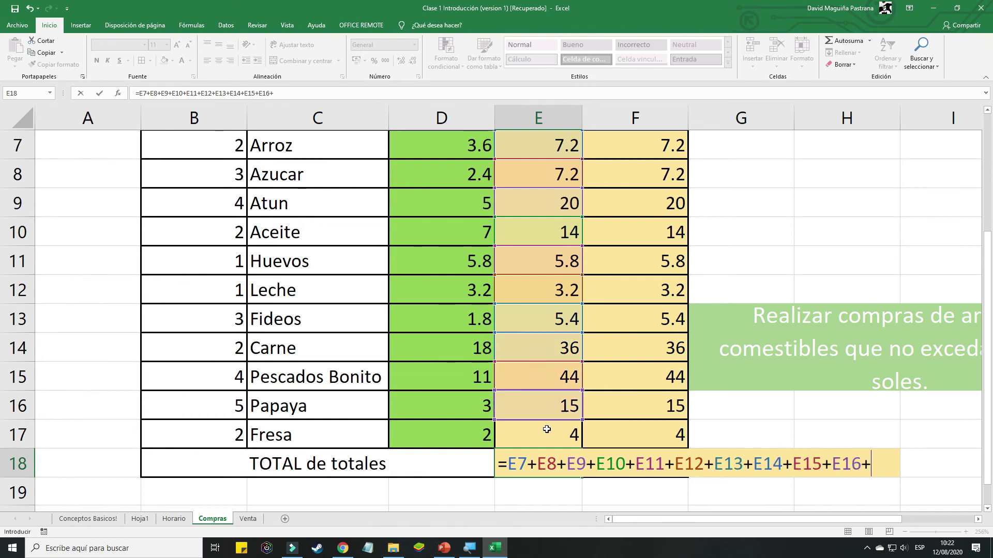
pyautogui.click(547, 429)
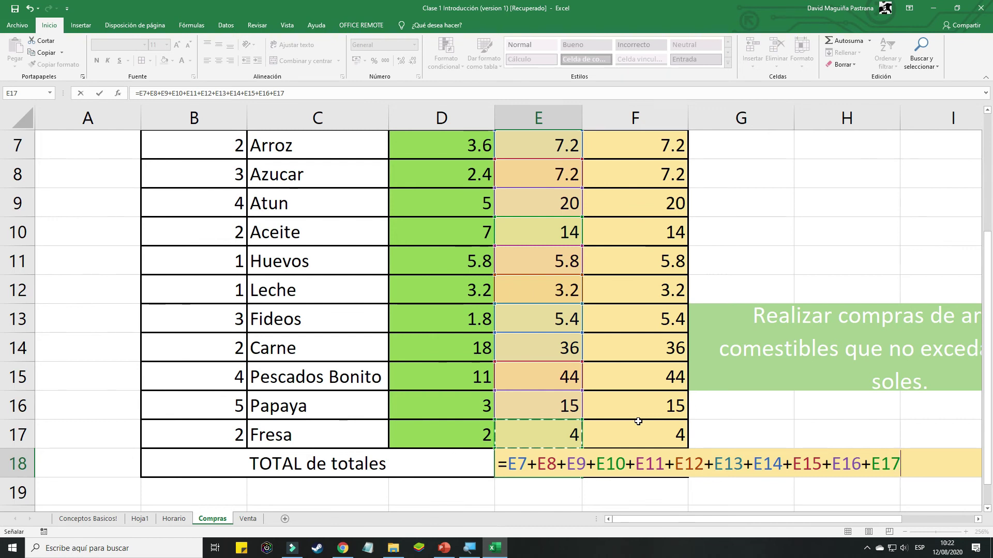
pyautogui.press('Return')
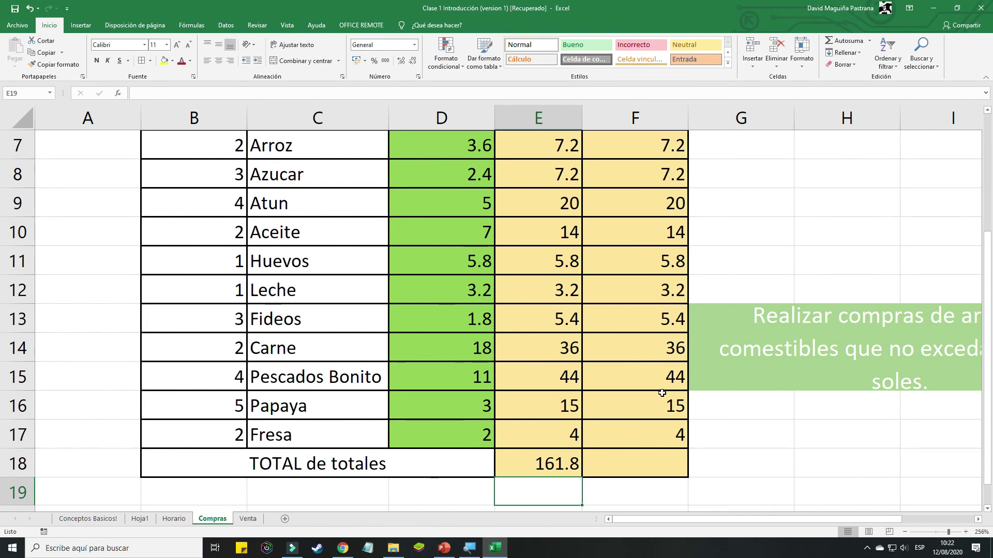
# Sum the second Total column's range F7:F17 into F18 with AutoSum
pyautogui.scroll(1, 662, 393)
pyautogui.scroll(-1, 655, 367)
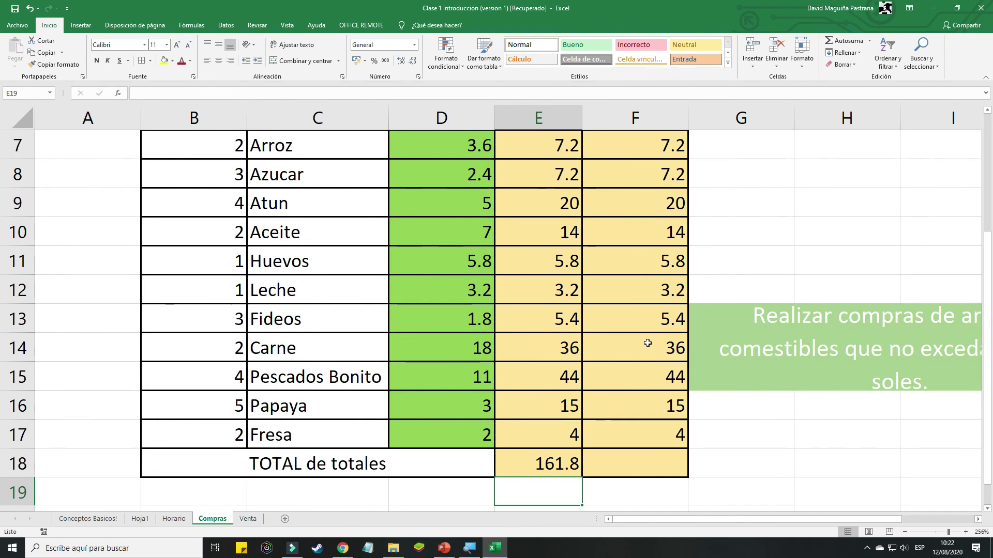
pyautogui.scroll(1, 642, 346)
pyautogui.scroll(-1, 648, 344)
pyautogui.scroll(1, 652, 344)
pyautogui.scroll(-1, 653, 343)
pyautogui.moveTo(988, 381); pyautogui.dragTo(989, 381)
pyautogui.scroll(1, 989, 381)
pyautogui.scroll(-1, 820, 326)
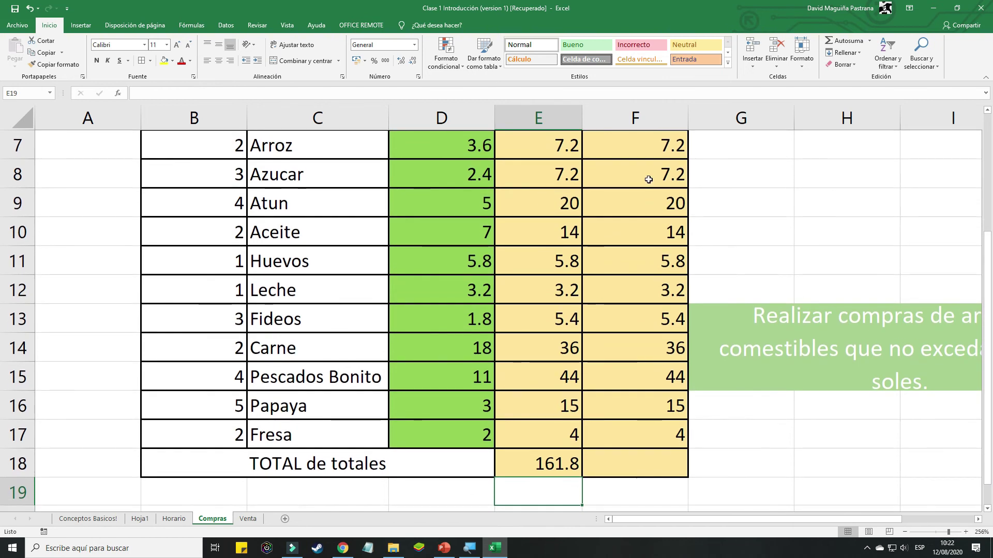
pyautogui.moveTo(643, 149); pyautogui.dragTo(667, 435)
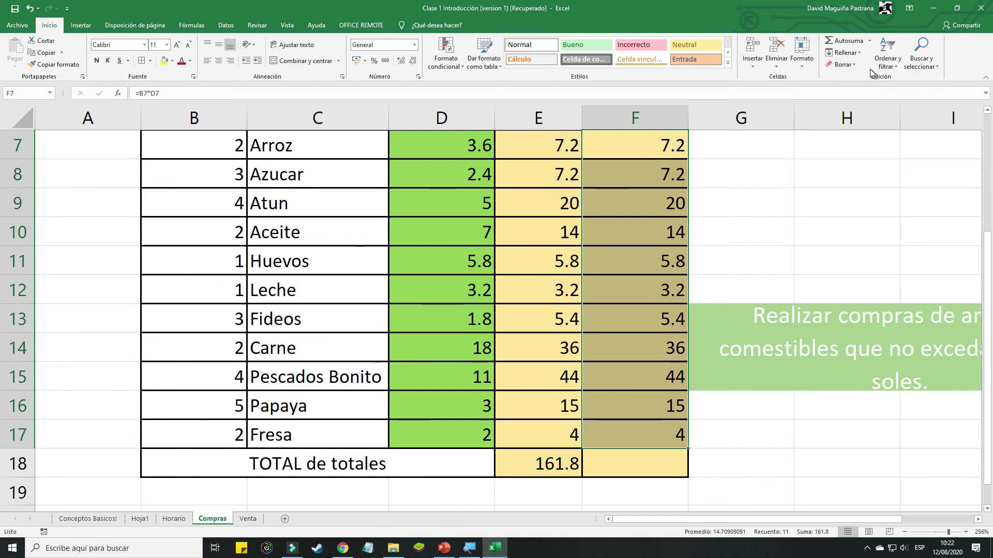
pyautogui.click(834, 42)
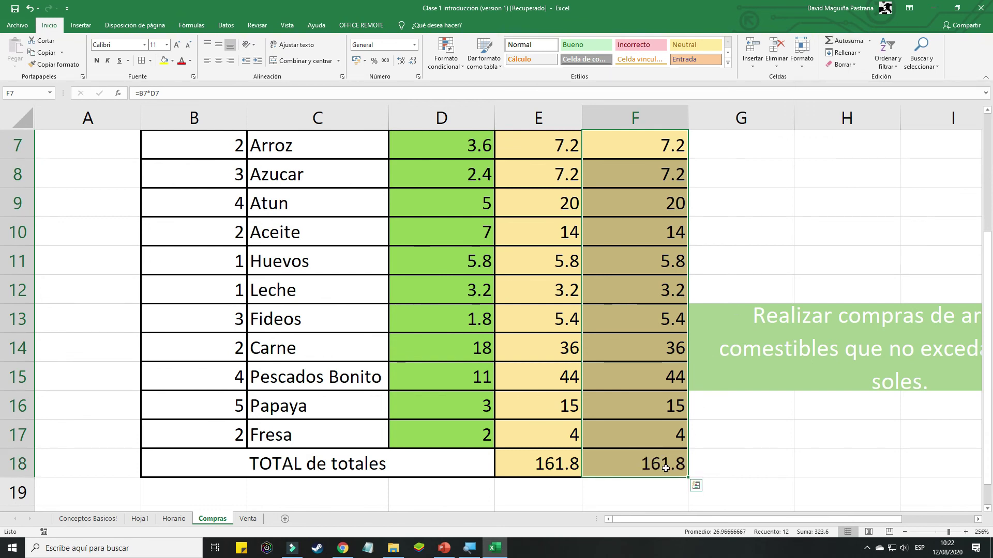
# Examine the cell-by-cell addition in E18 and the SUMA range formula in F18, leaving both formulas without changes
pyautogui.click(554, 469)
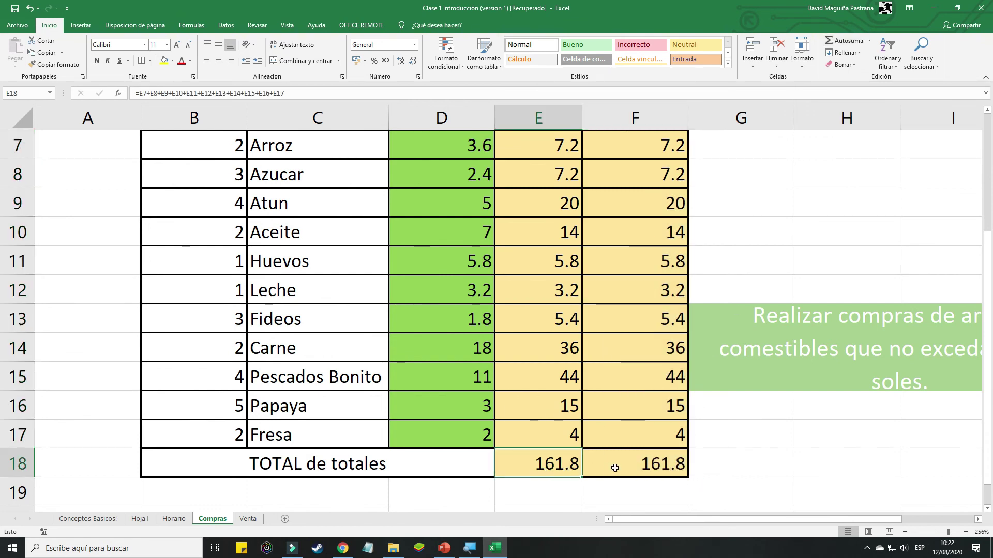
pyautogui.doubleClick(540, 469)
pyautogui.moveTo(517, 464); pyautogui.dragTo(890, 482)
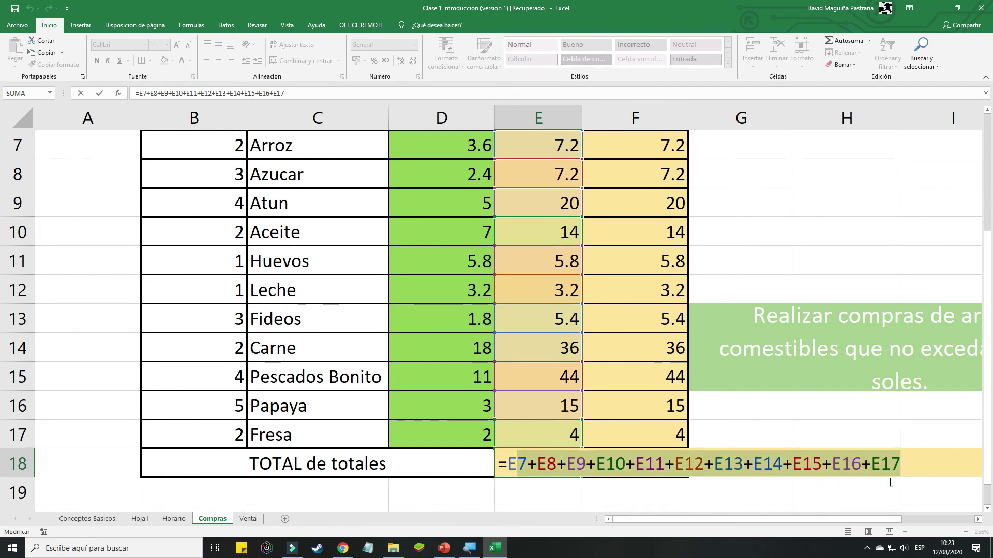
pyautogui.press('Return')
pyautogui.doubleClick(668, 467)
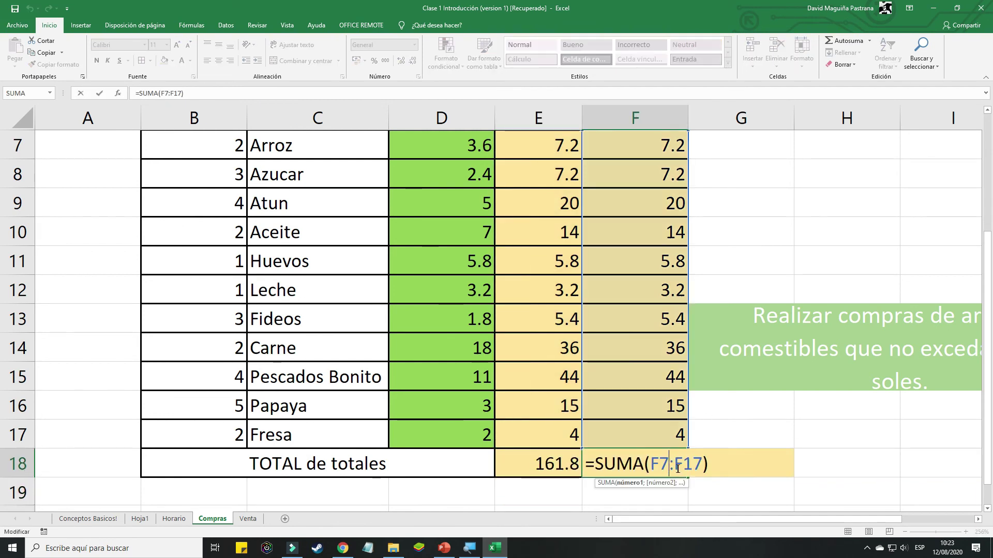
pyautogui.moveTo(642, 469); pyautogui.dragTo(669, 464)
pyautogui.click(633, 468)
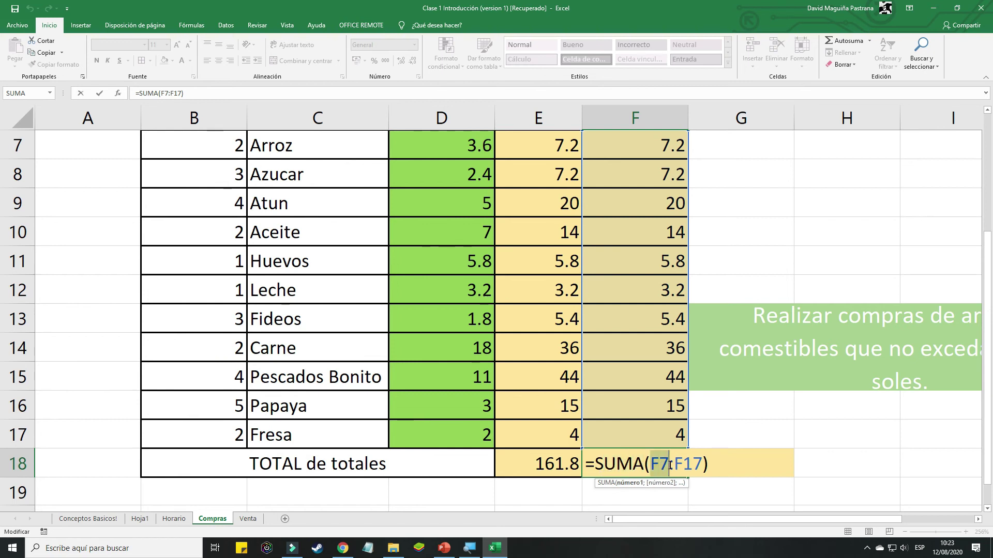
pyautogui.press('Return')
# Compare the two TOTAL de totales cells E18 and F18 once more, ending with the long addition formula in E18
pyautogui.click(629, 458)
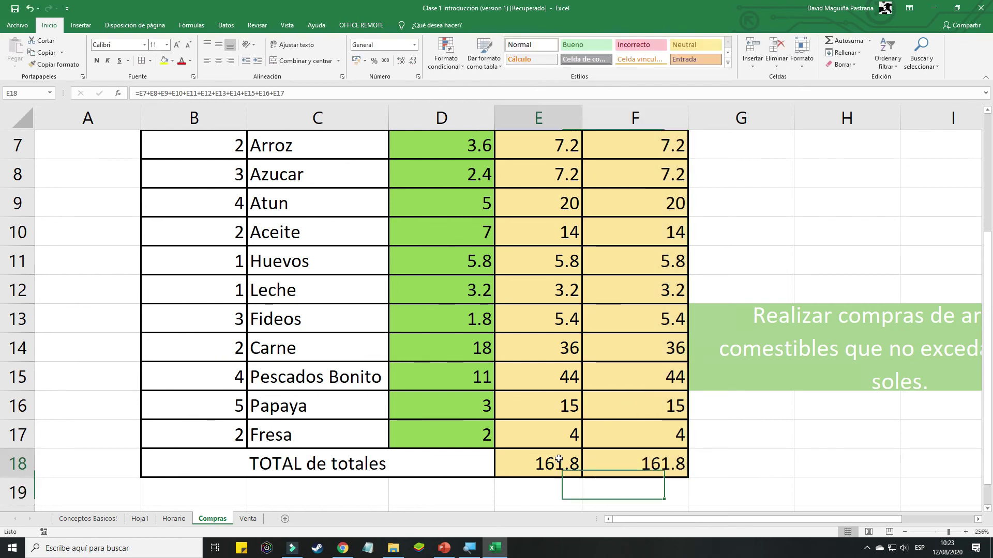
pyautogui.click(562, 457)
pyautogui.click(636, 466)
pyautogui.click(569, 465)
pyautogui.click(618, 468)
pyautogui.doubleClick(618, 468)
pyautogui.press('Escape')
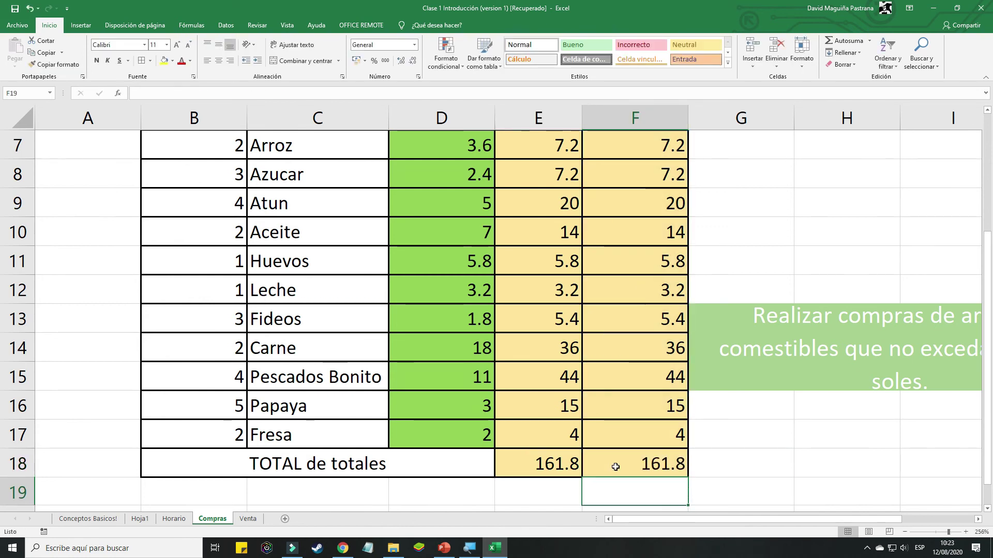
pyautogui.click(558, 464)
pyautogui.doubleClick(558, 464)
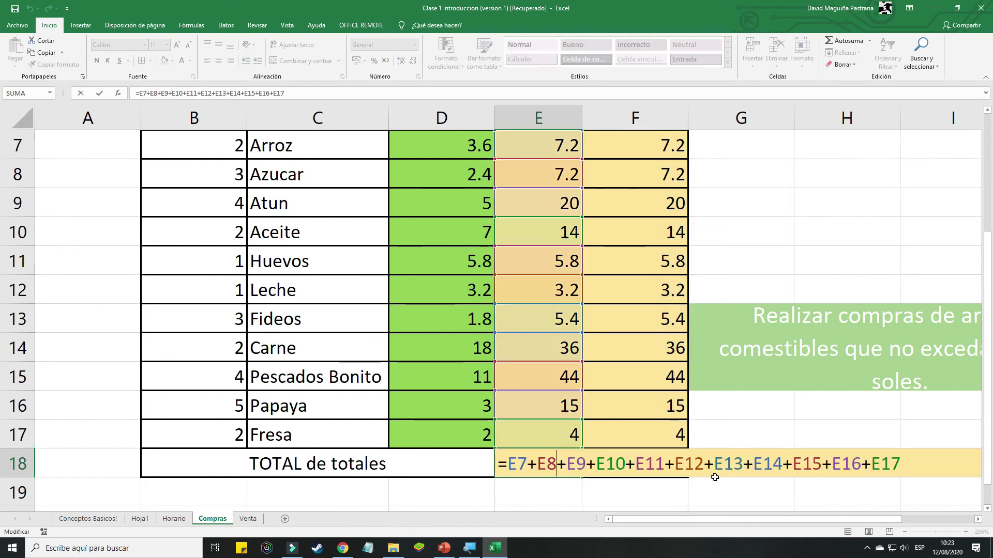
pyautogui.press('Return')
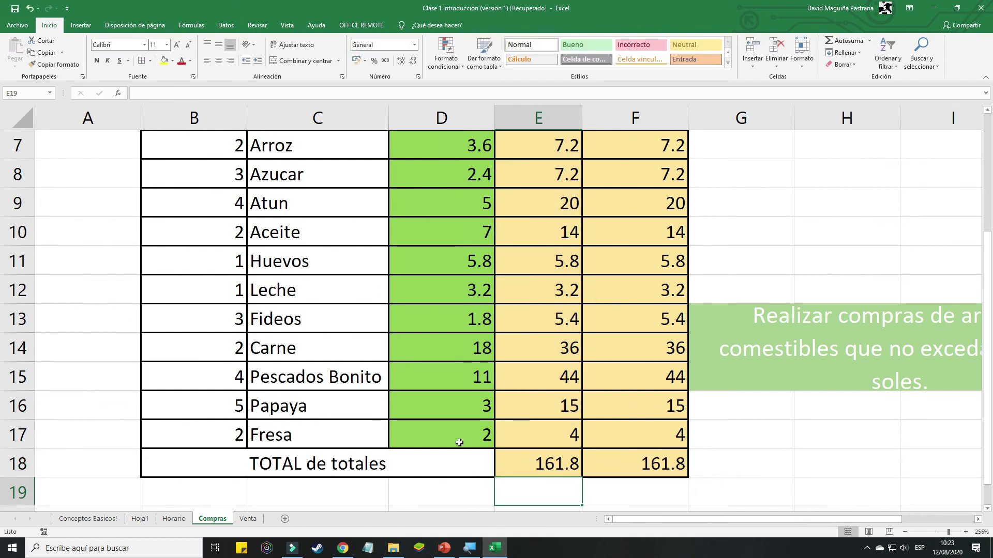
# Read the full spending-limit instruction in the green merged cell G13 beside the table, leaving its text without changes
pyautogui.scroll(1, 459, 443)
pyautogui.scroll(-1, 459, 443)
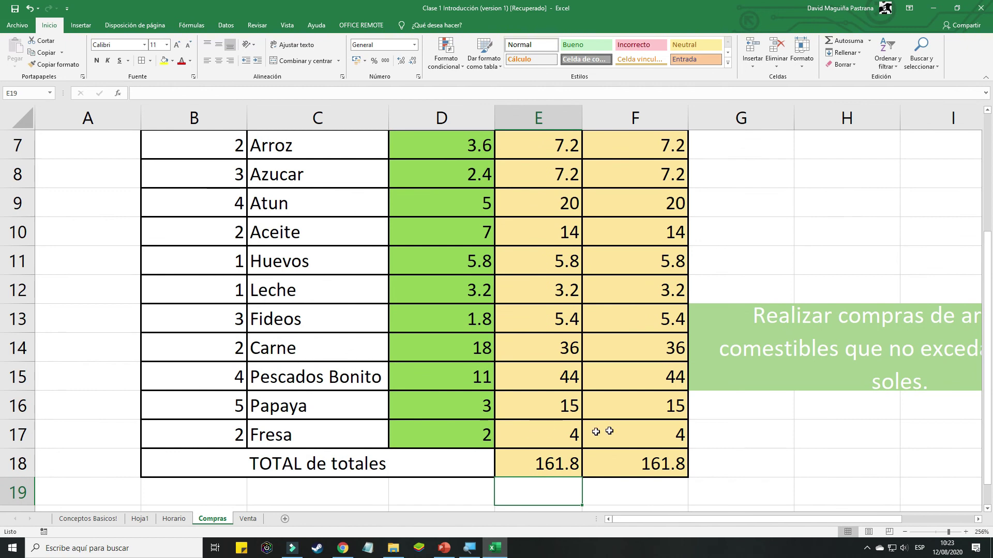
pyautogui.click(850, 377)
pyautogui.moveTo(887, 520); pyautogui.dragTo(929, 517)
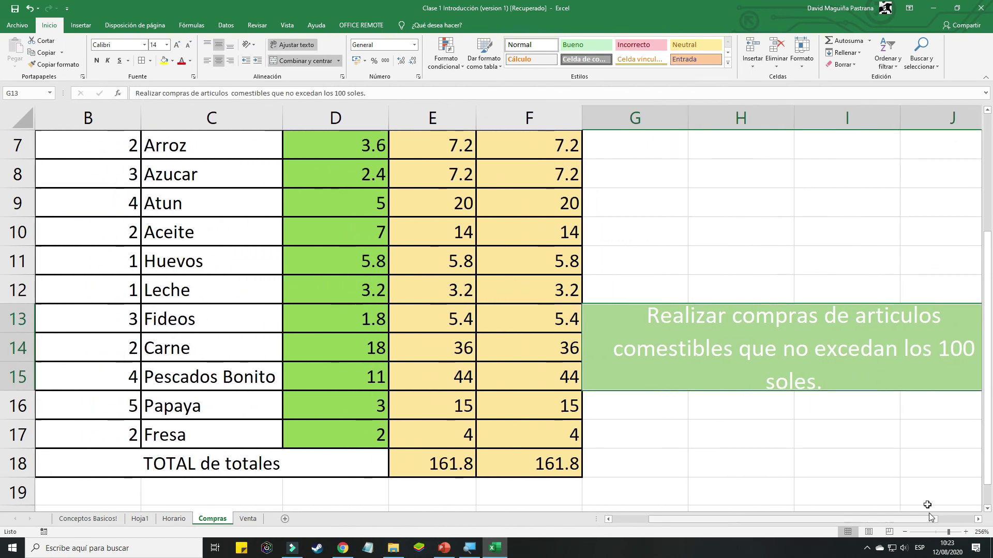
pyautogui.doubleClick(942, 349)
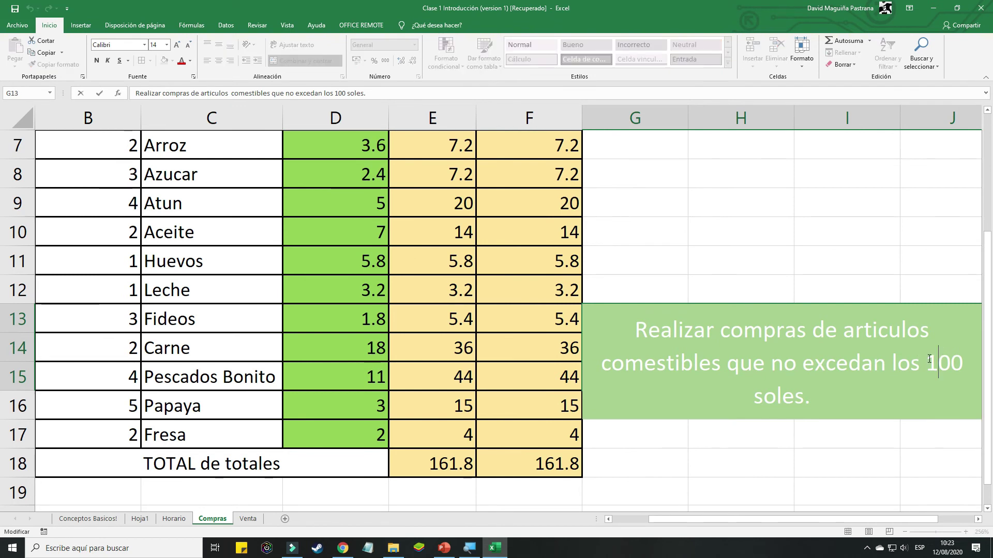
pyautogui.moveTo(701, 521); pyautogui.dragTo(663, 521)
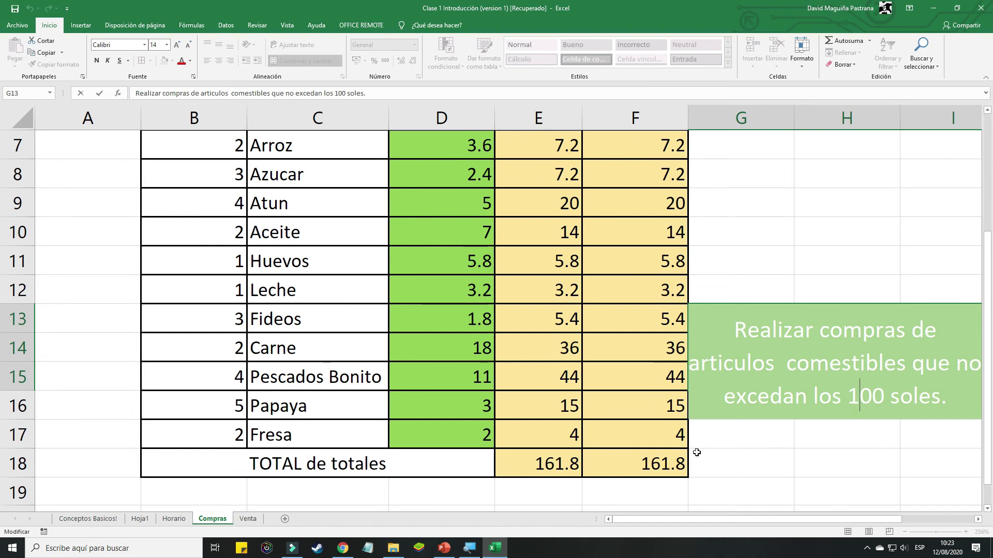
pyautogui.press('Return')
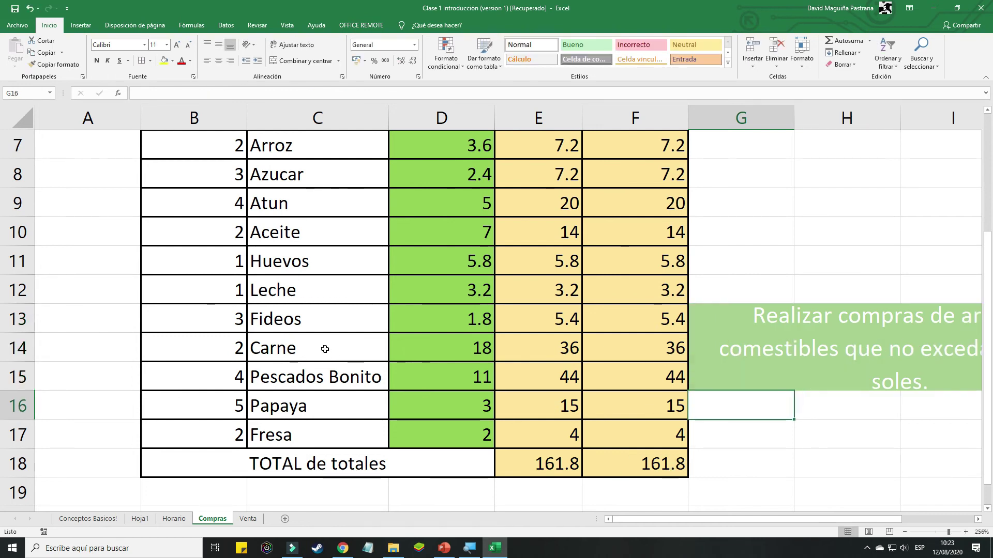
# Review the unit prices in D7:D17 and the quantities in B7:B17 to decide which purchases to reduce
pyautogui.scroll(1, 325, 349)
pyautogui.scroll(-1, 327, 288)
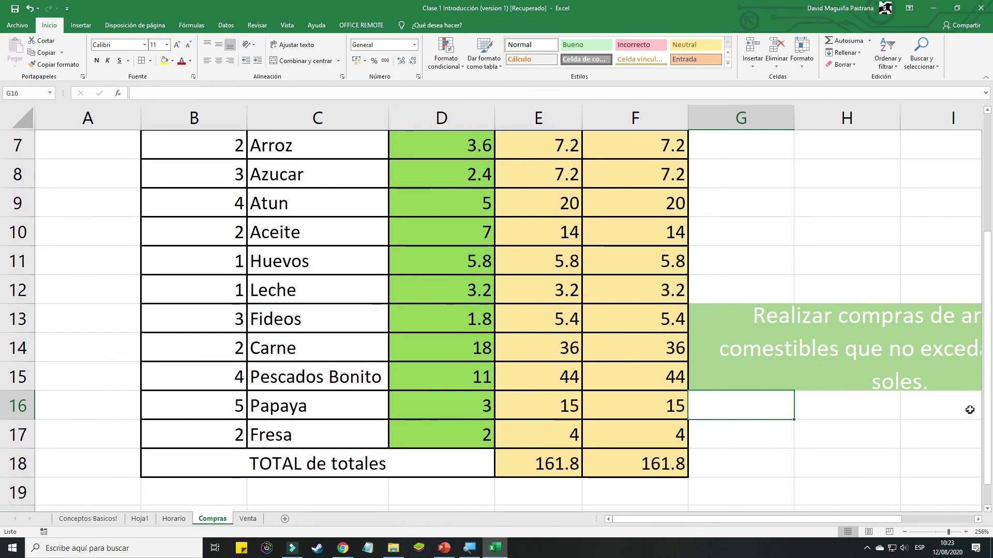
pyautogui.scroll(1, 486, 218)
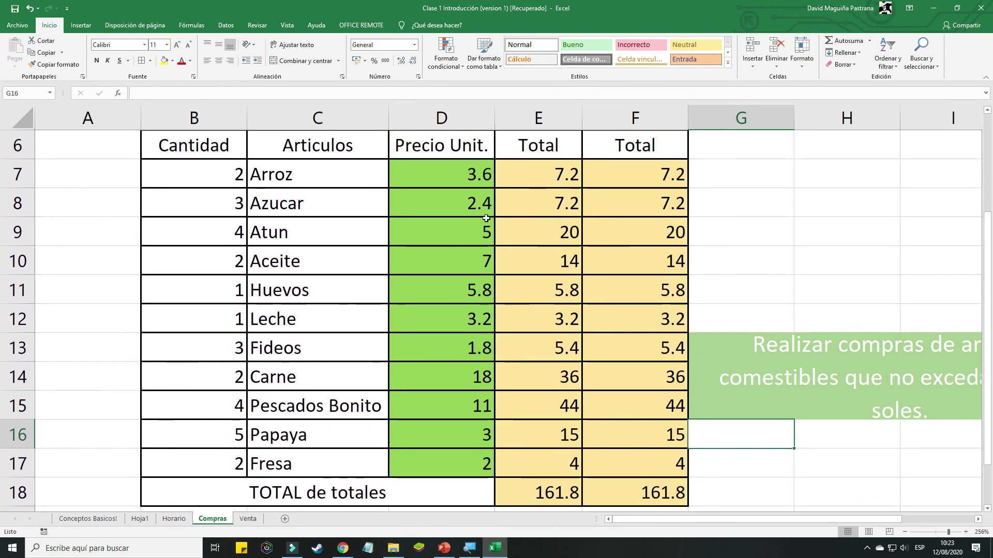
pyautogui.moveTo(458, 175); pyautogui.dragTo(472, 456)
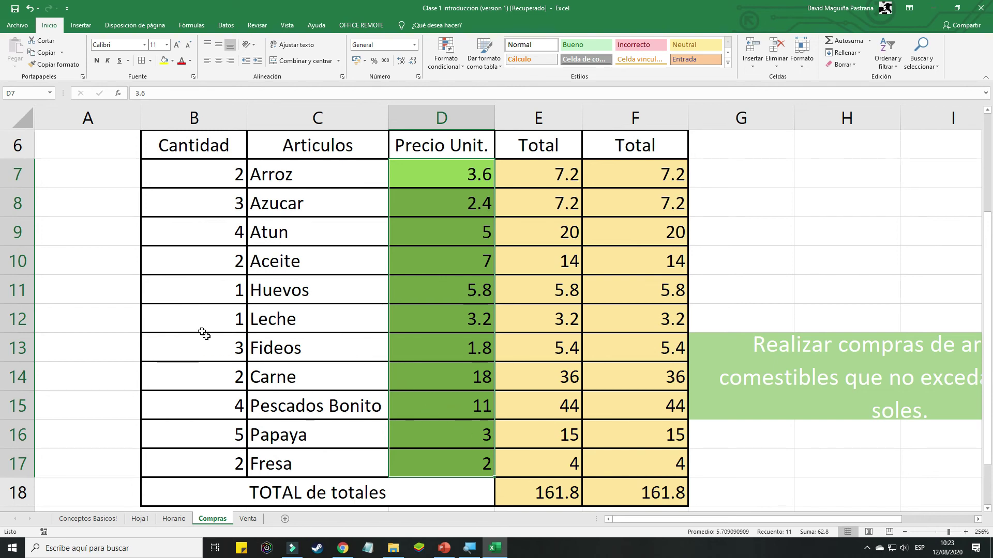
pyautogui.moveTo(216, 183); pyautogui.dragTo(234, 461)
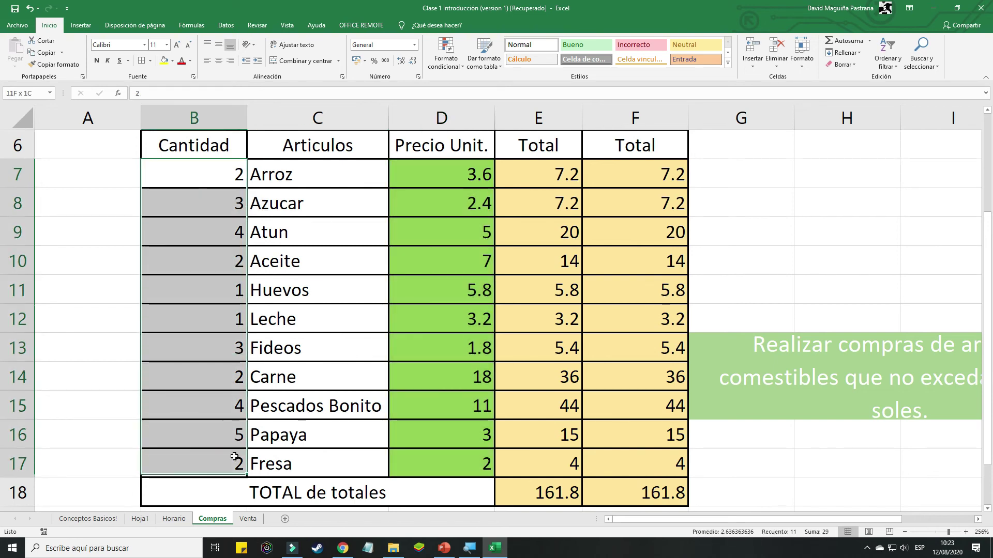
pyautogui.click(225, 443)
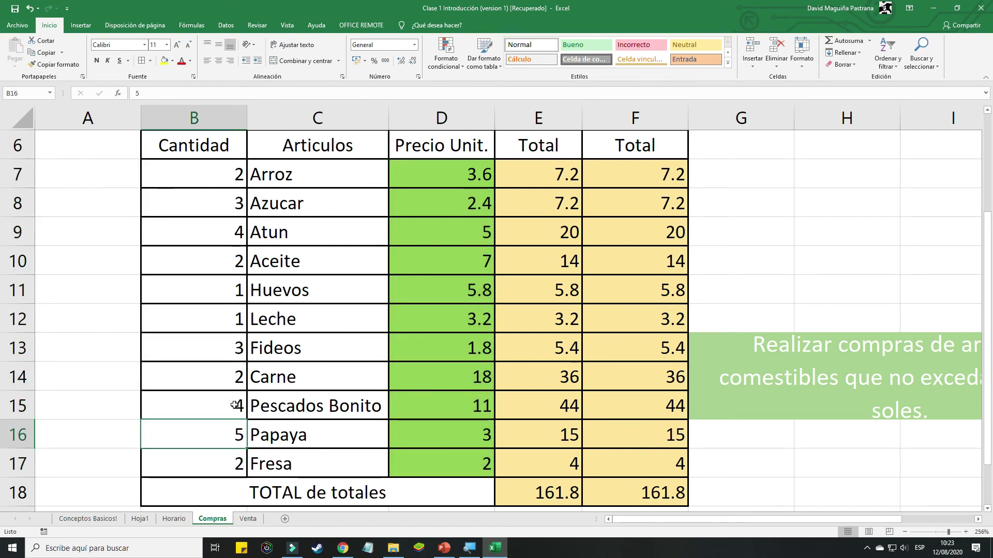
# Set the quantities of Carne in B14 and Pescados Bonito in B15 to 1 each
pyautogui.doubleClick(234, 378)
pyautogui.doubleClick(235, 379)
pyautogui.write('1')
pyautogui.press('Return')
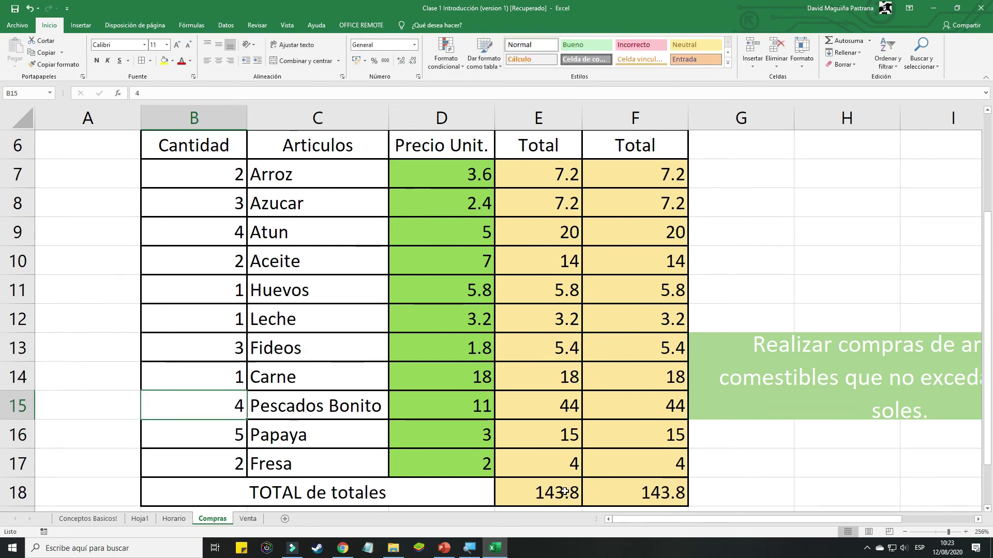
pyautogui.doubleClick(231, 406)
pyautogui.doubleClick(236, 407)
pyautogui.write('1')
pyautogui.click(249, 433)
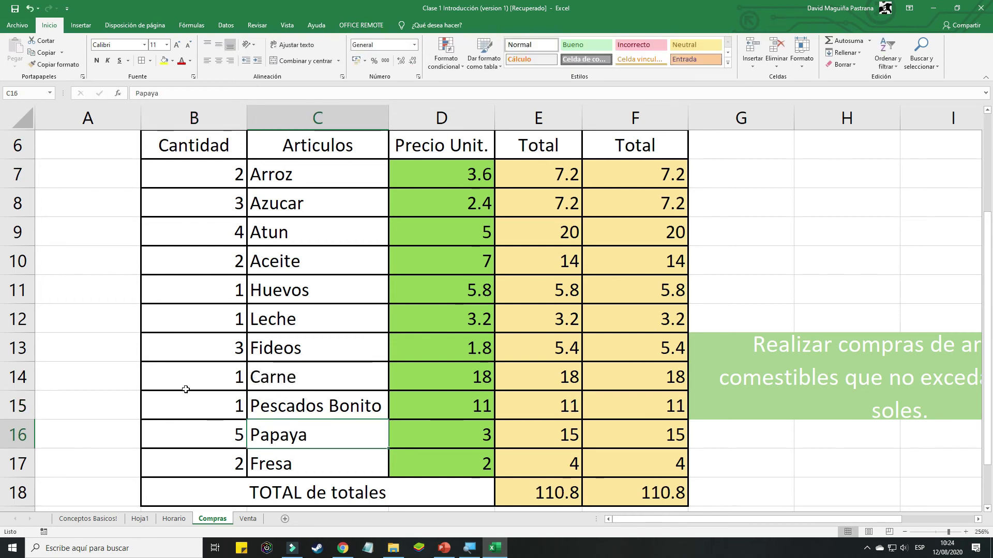
# Set the Atun quantity in B9 to 2 and the Arroz quantity in B7 to 1
pyautogui.doubleClick(235, 236)
pyautogui.doubleClick(235, 236)
pyautogui.write('2')
pyautogui.click(272, 259)
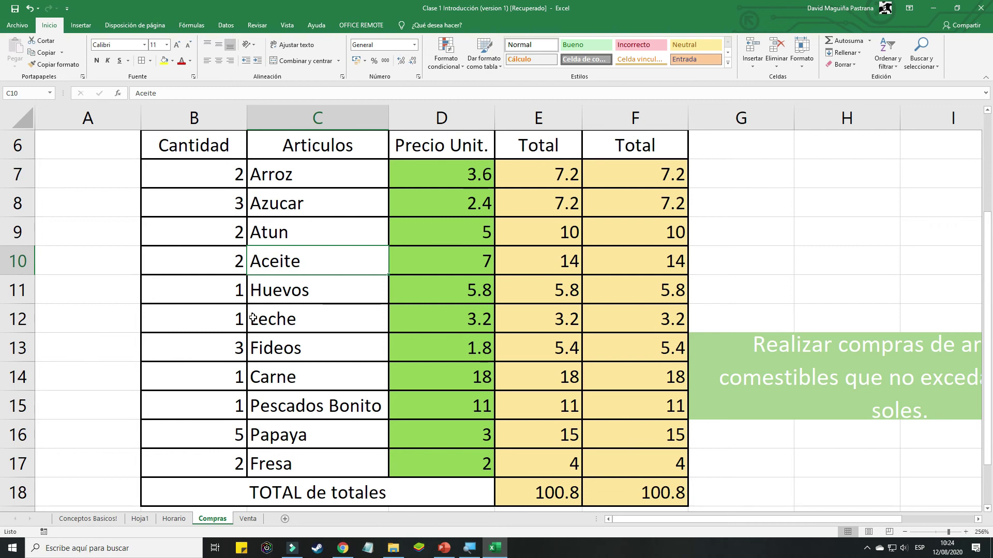
pyautogui.doubleClick(239, 175)
pyautogui.doubleClick(239, 175)
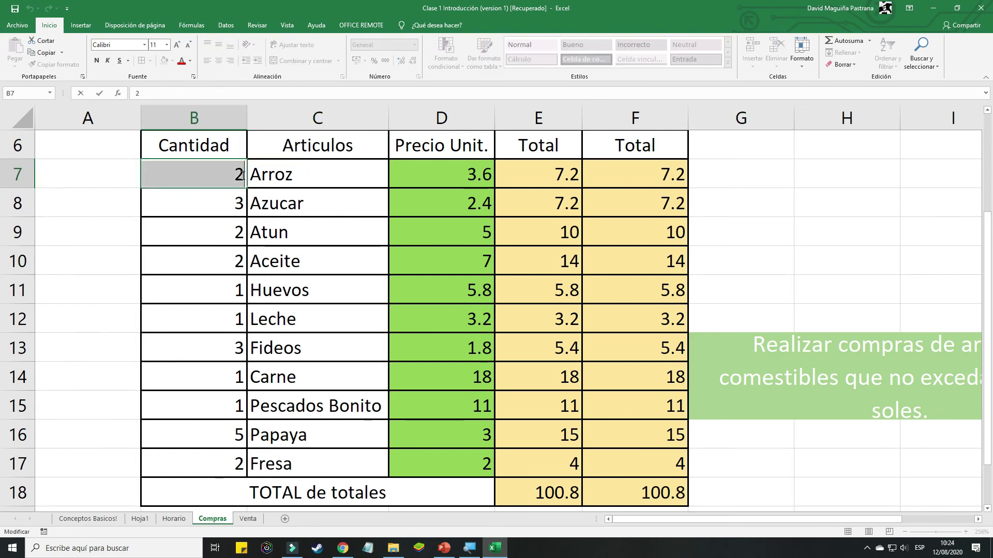
pyautogui.write('1')
pyautogui.click(293, 203)
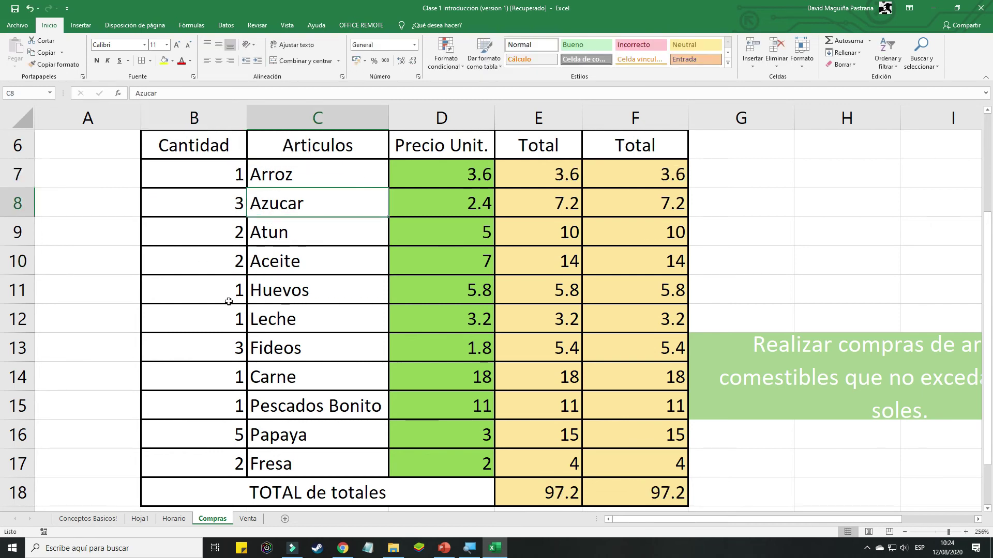
# Set the Papaya quantity in B16 to 6
pyautogui.doubleClick(238, 436)
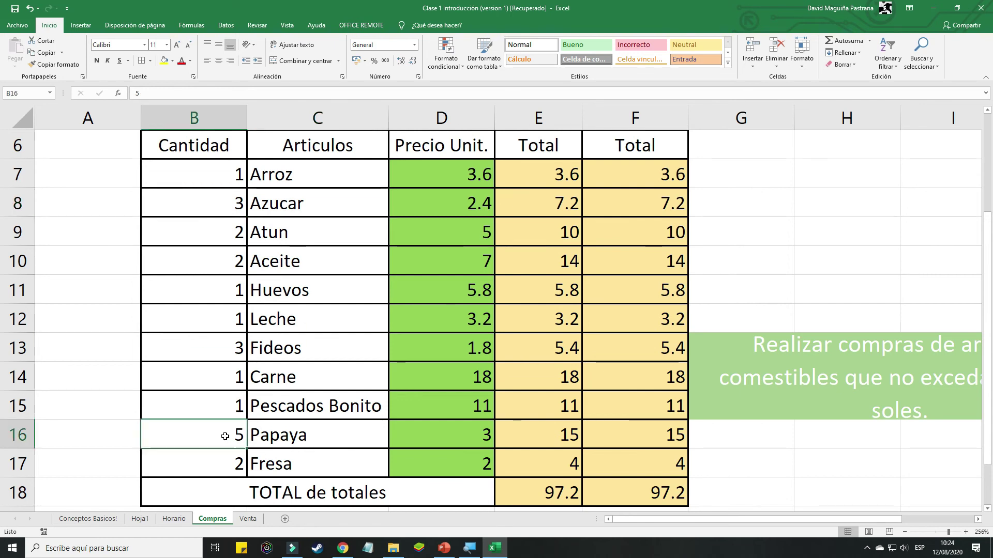
pyautogui.doubleClick(238, 436)
pyautogui.write('6')
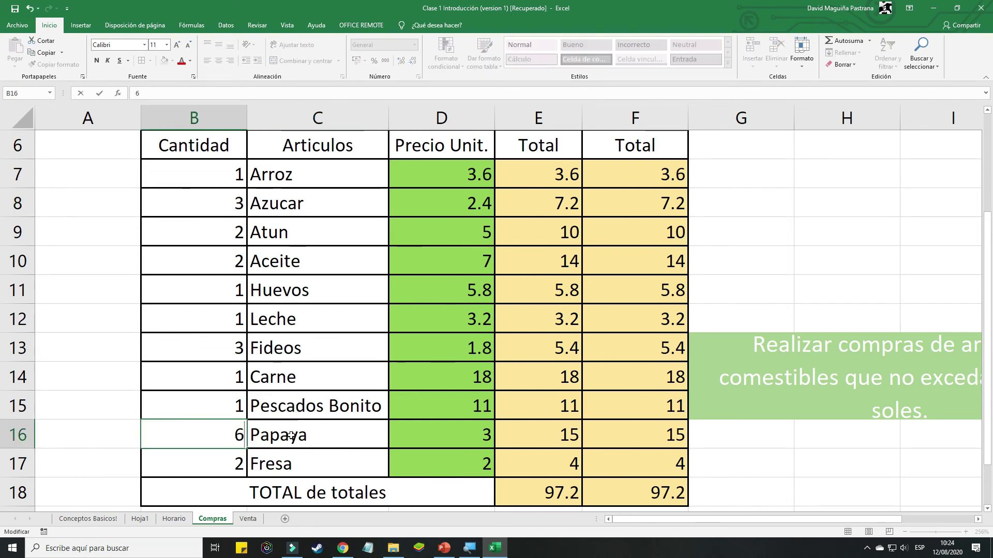
pyautogui.click(311, 444)
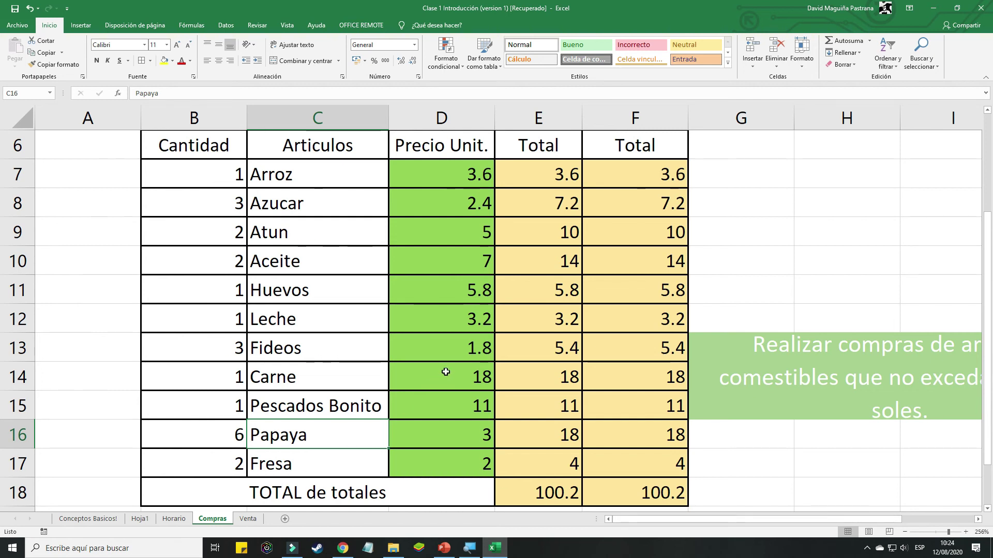
# Review the quantities in B7:B17 and the unit prices in D7:D17 against the spending limit
pyautogui.click(199, 189)
pyautogui.moveTo(200, 171); pyautogui.dragTo(224, 464)
pyautogui.moveTo(202, 166); pyautogui.dragTo(221, 466)
pyautogui.moveTo(426, 173); pyautogui.dragTo(430, 470)
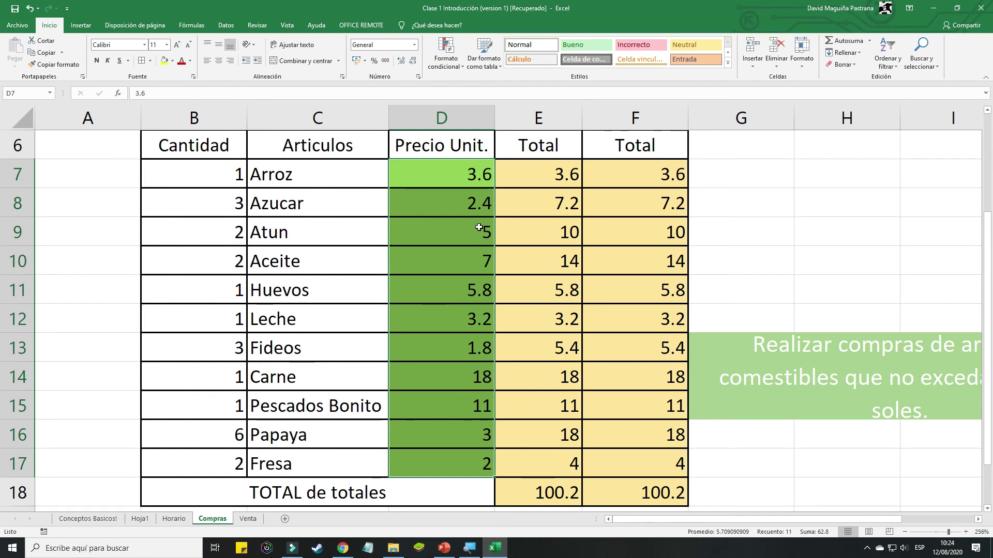
pyautogui.moveTo(443, 171); pyautogui.dragTo(455, 463)
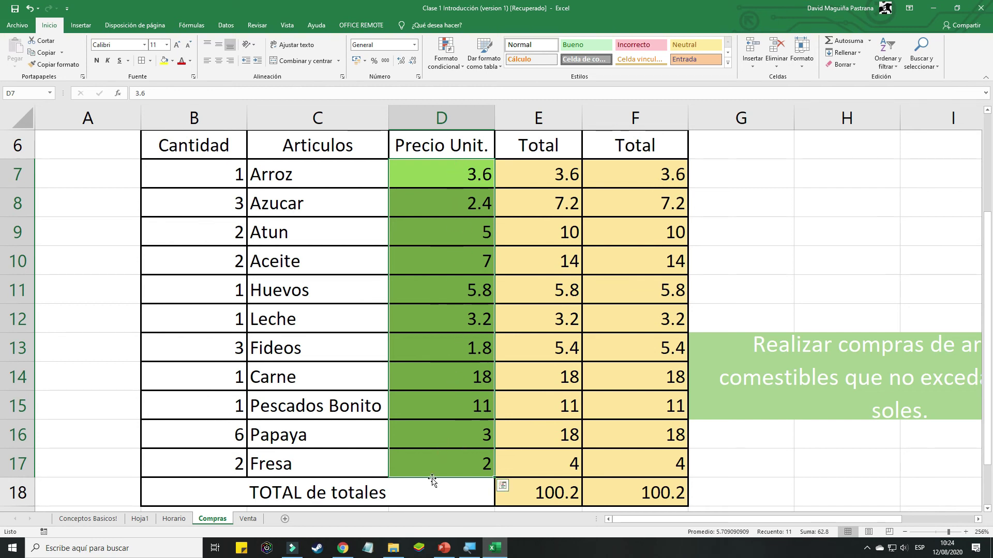
pyautogui.click(806, 460)
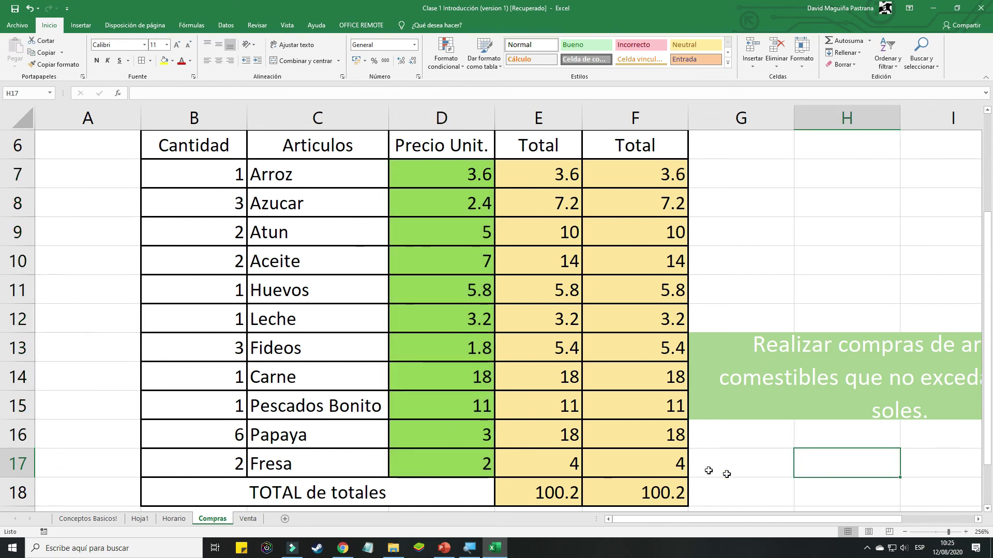
pyautogui.moveTo(773, 519)
pyautogui.mouseDown()
pyautogui.moveTo(790, 525)
pyautogui.moveTo(778, 527)
pyautogui.mouseUp()
# Open the Venta sheet and fill the Ganancias cells D20:E20 with a light blue theme colour
pyautogui.click(252, 521)
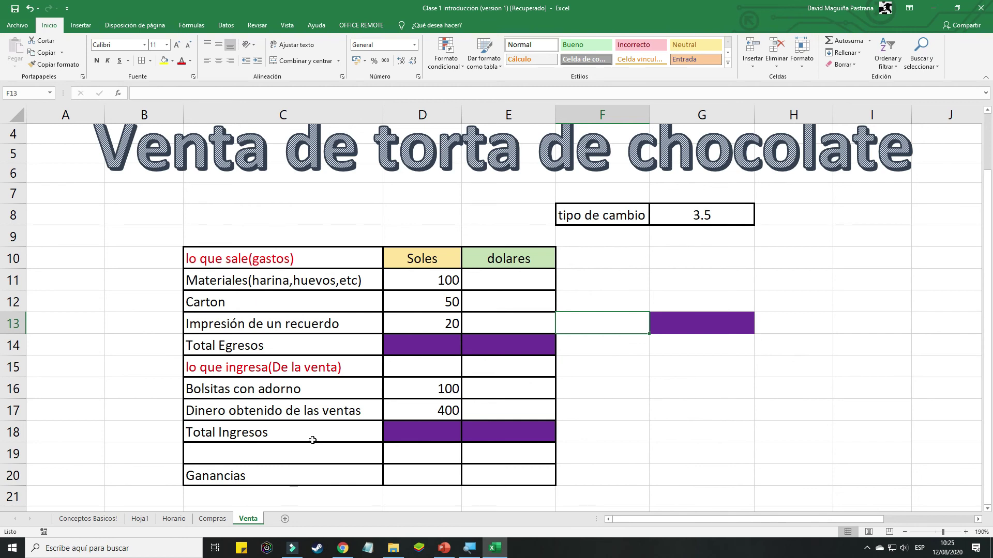
pyautogui.moveTo(422, 476); pyautogui.dragTo(525, 480)
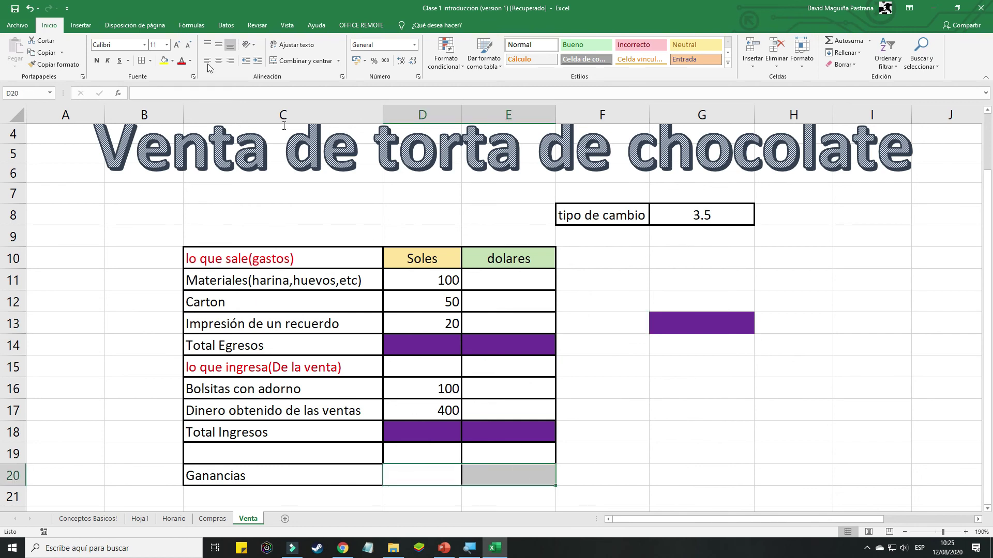
pyautogui.click(172, 61)
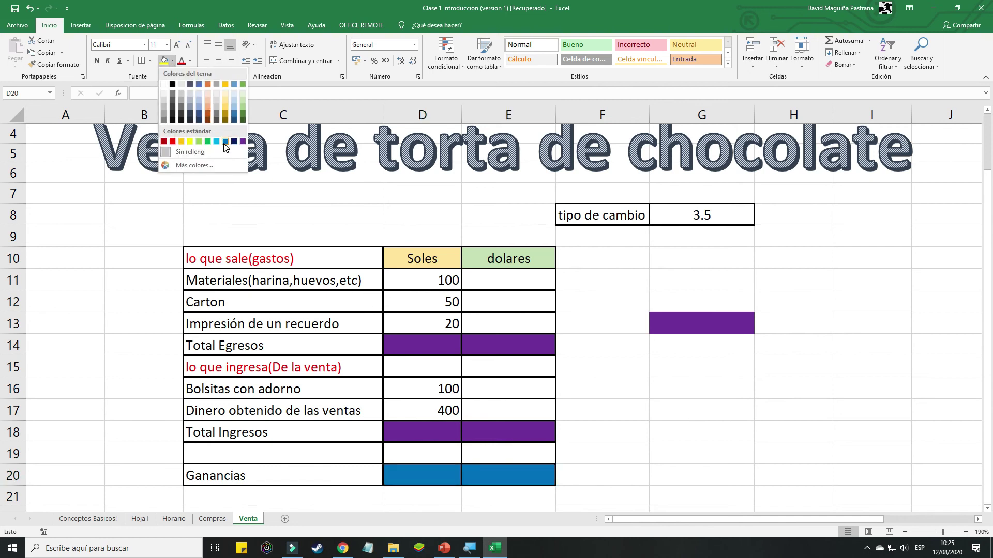
pyautogui.click(201, 106)
pyautogui.moveTo(621, 376); pyautogui.dragTo(622, 389)
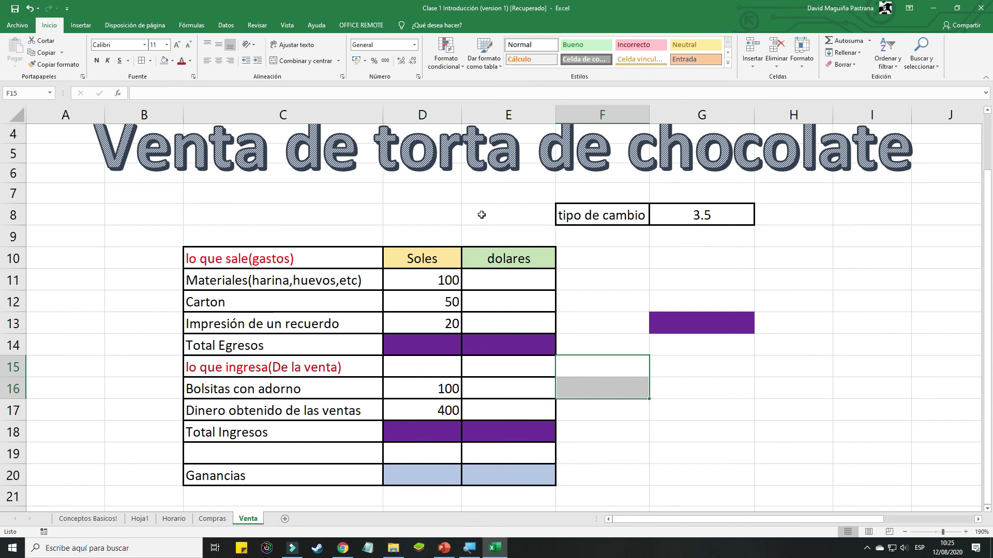
# Examine the Soles and dolares columns, the Ganancias row and the purple cell beside the table
pyautogui.moveTo(442, 264); pyautogui.dragTo(447, 473)
pyautogui.moveTo(512, 269); pyautogui.dragTo(522, 471)
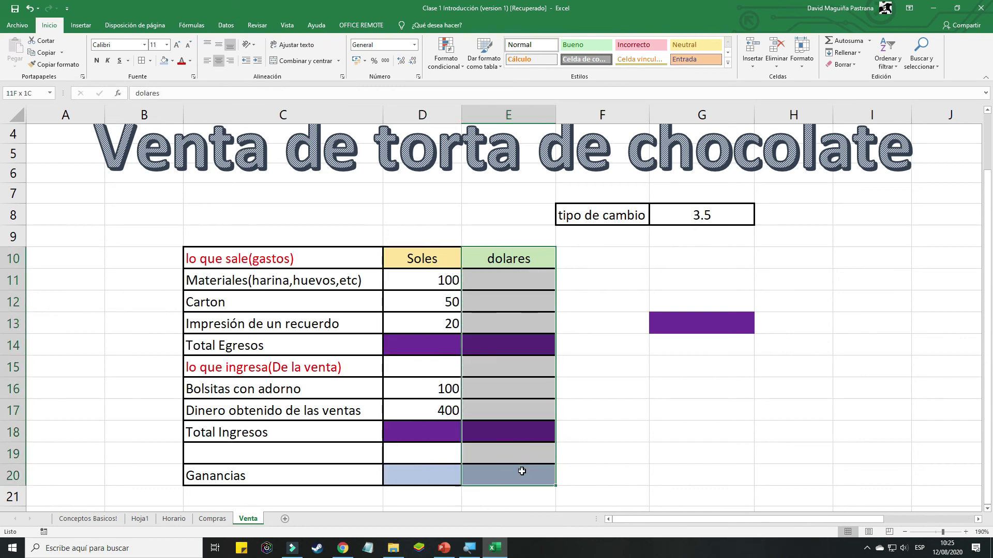
pyautogui.click(570, 439)
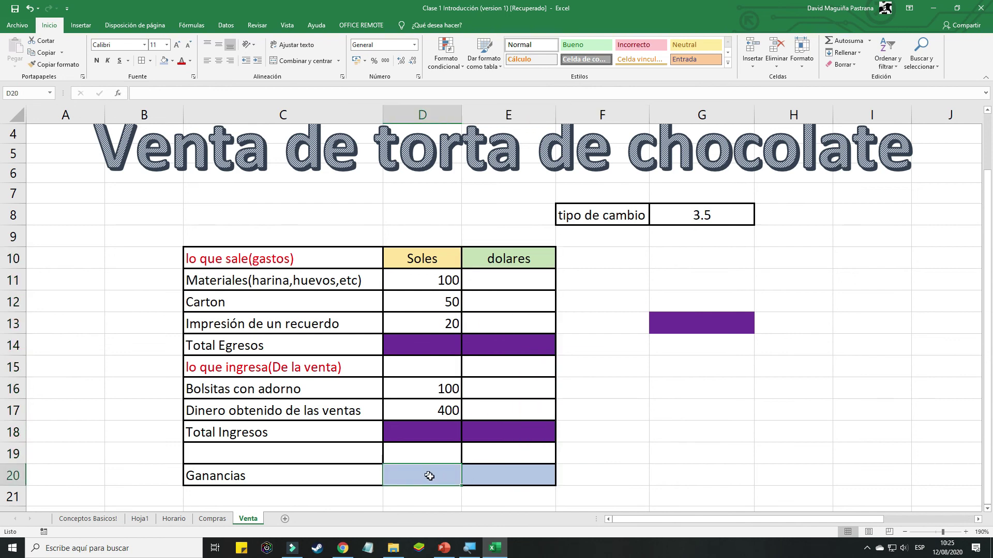
pyautogui.click(490, 488)
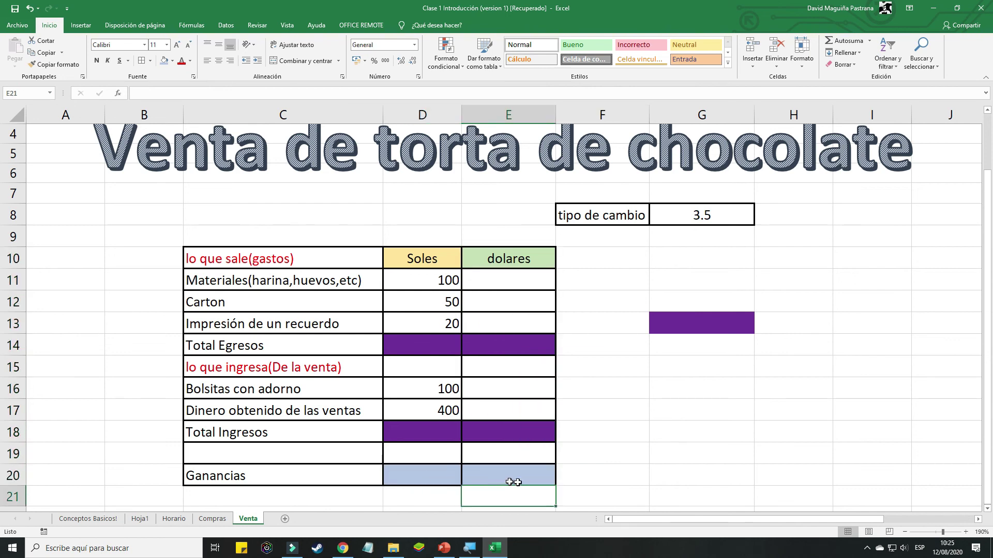
pyautogui.click(600, 468)
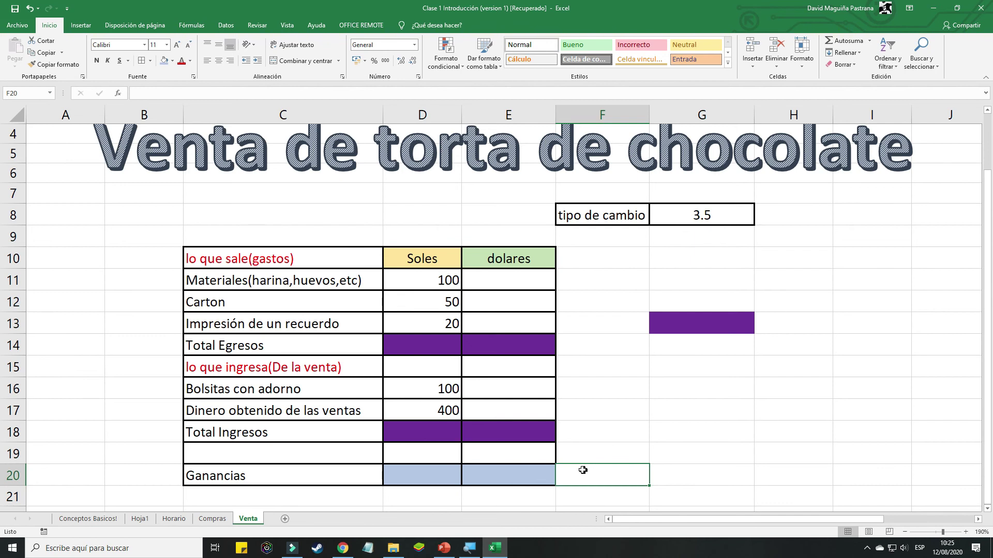
pyautogui.click(645, 330)
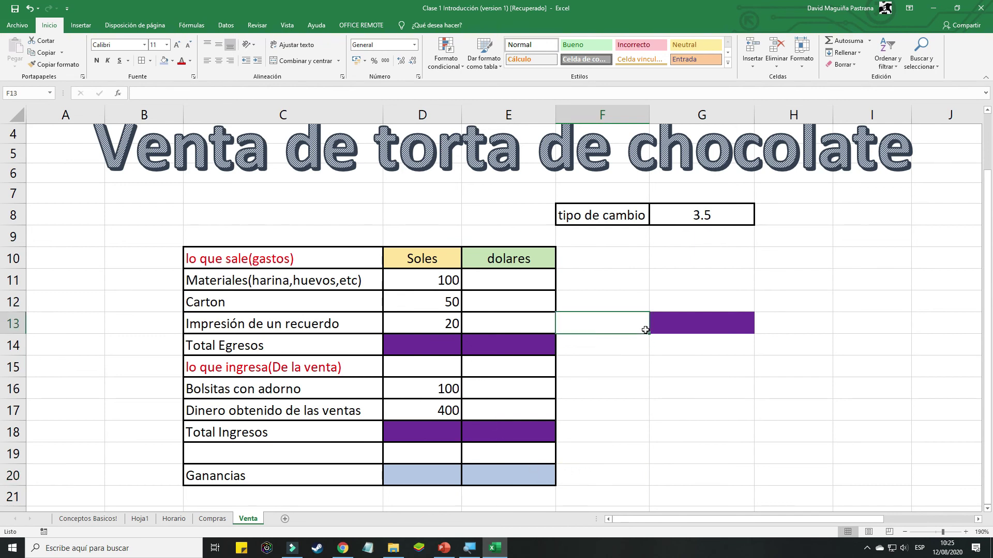
pyautogui.click(674, 326)
pyautogui.moveTo(687, 313); pyautogui.dragTo(638, 301)
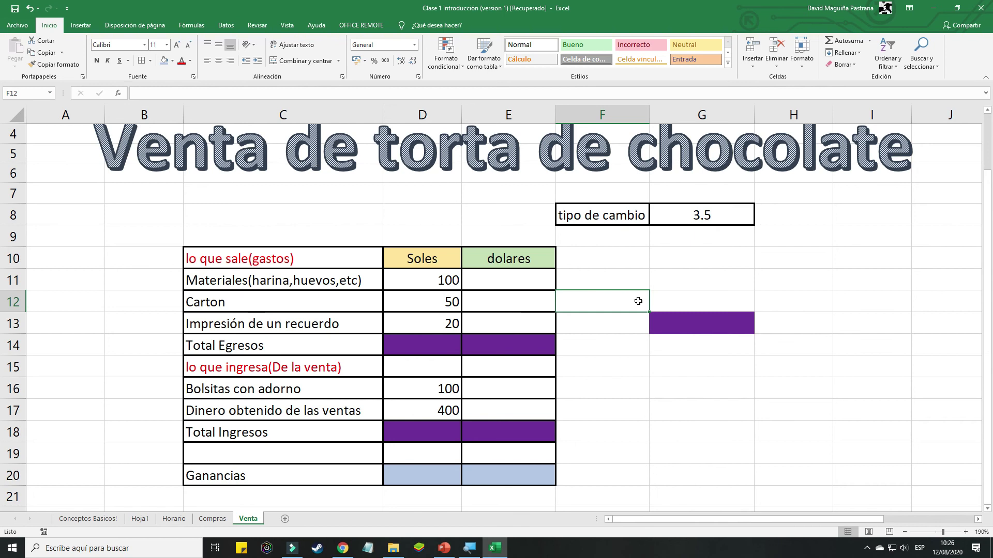
# Enter 50 in G14 and the heading RESTA in the purple cell G13 above it
pyautogui.click(690, 323)
pyautogui.click(693, 346)
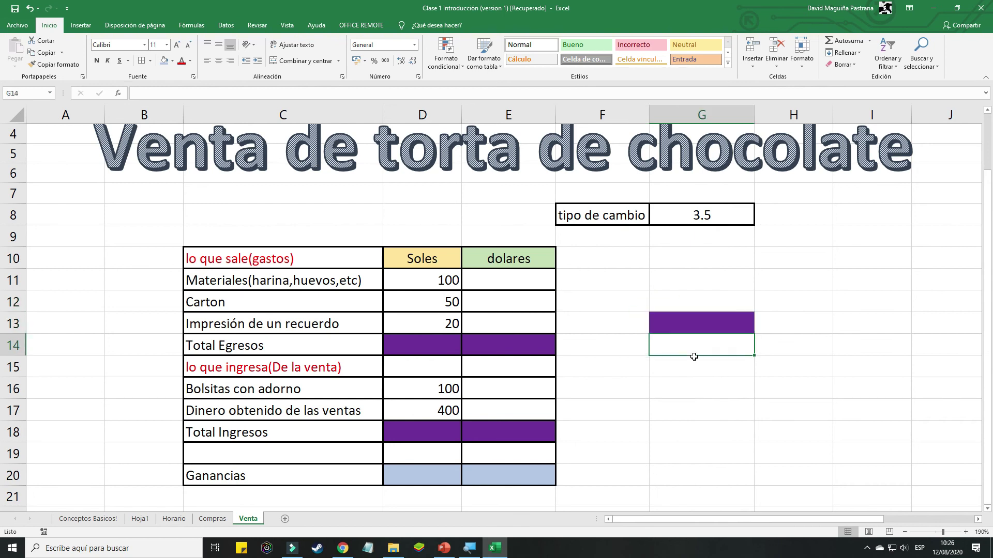
pyautogui.write('50')
pyautogui.press('Return')
pyautogui.press('Up')
pyautogui.press('Up')
pyautogui.write('RESTA')
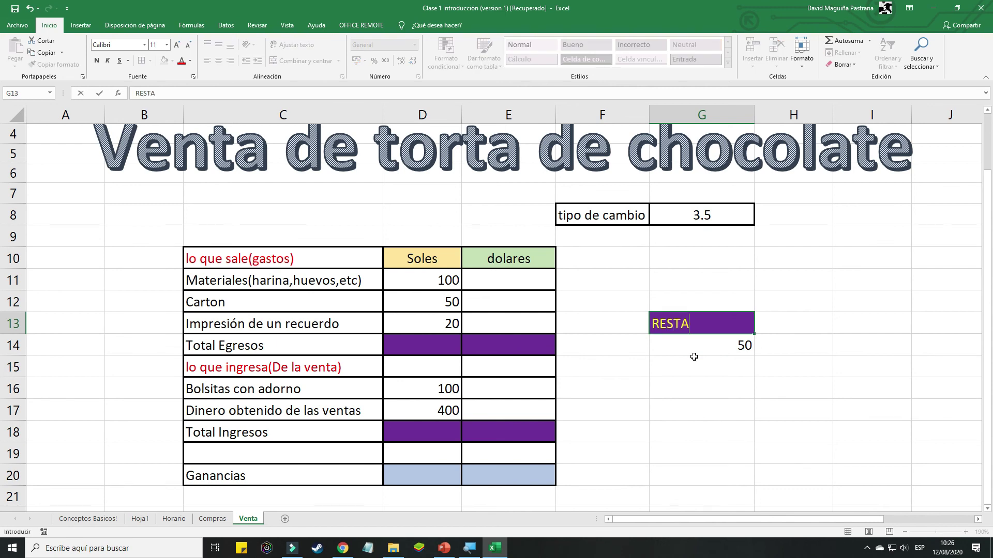
pyautogui.click(694, 357)
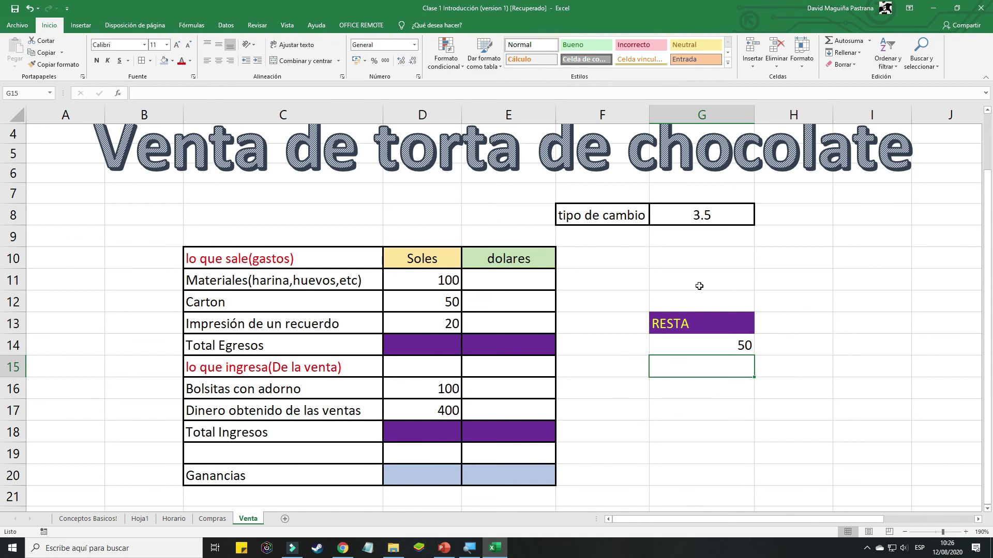
# Review the gastos and ingresos items in column C and the soles amounts for Carton and Impresión de un recuerdo
pyautogui.click(249, 263)
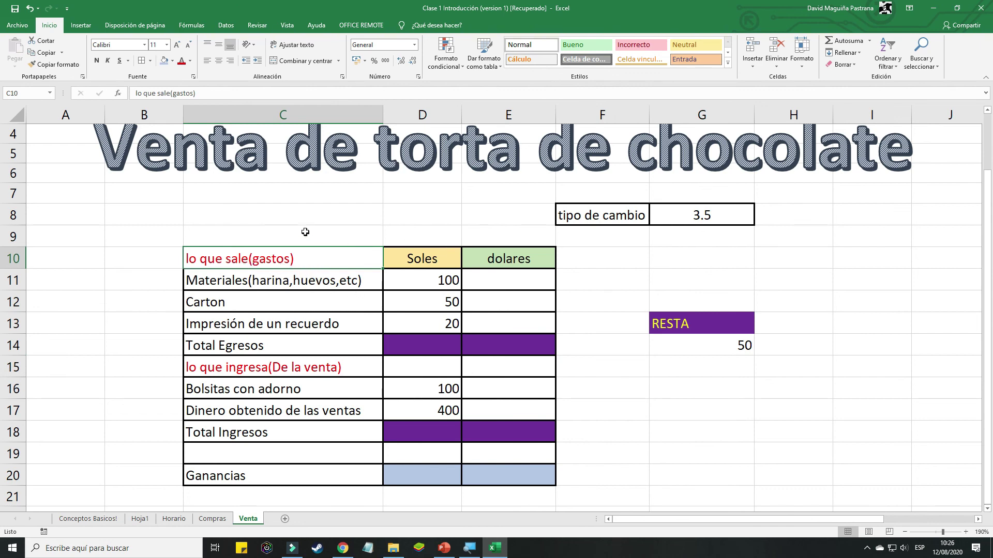
pyautogui.click(285, 367)
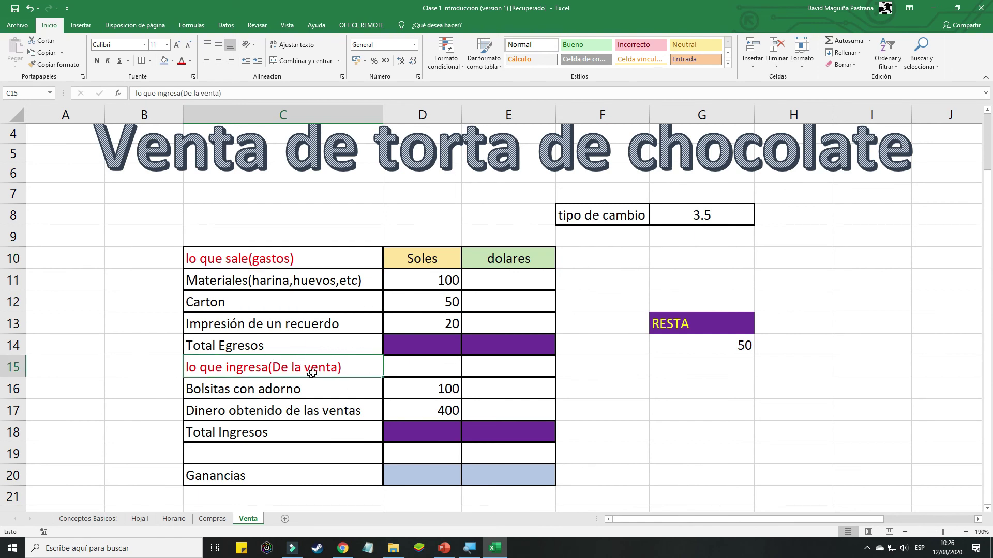
pyautogui.click(312, 391)
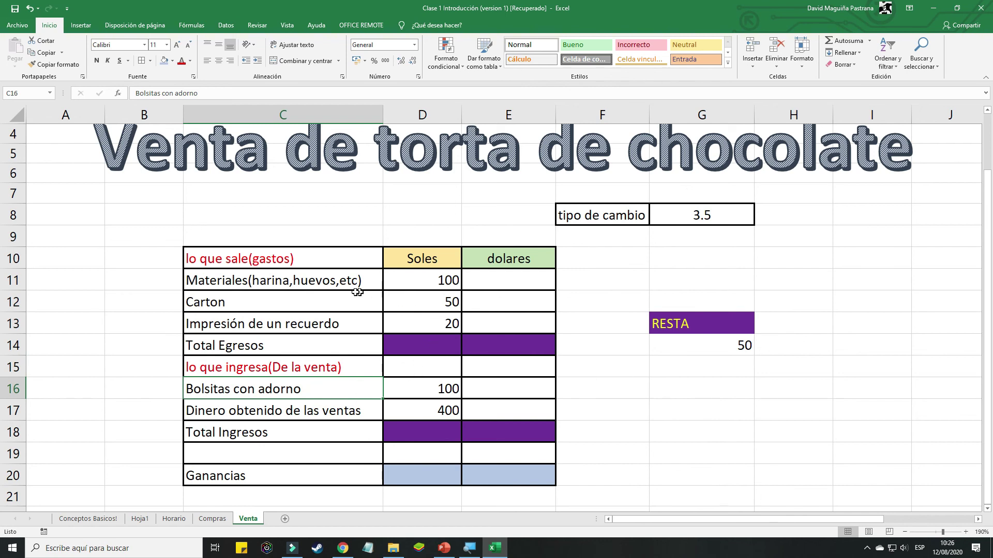
pyautogui.click(306, 283)
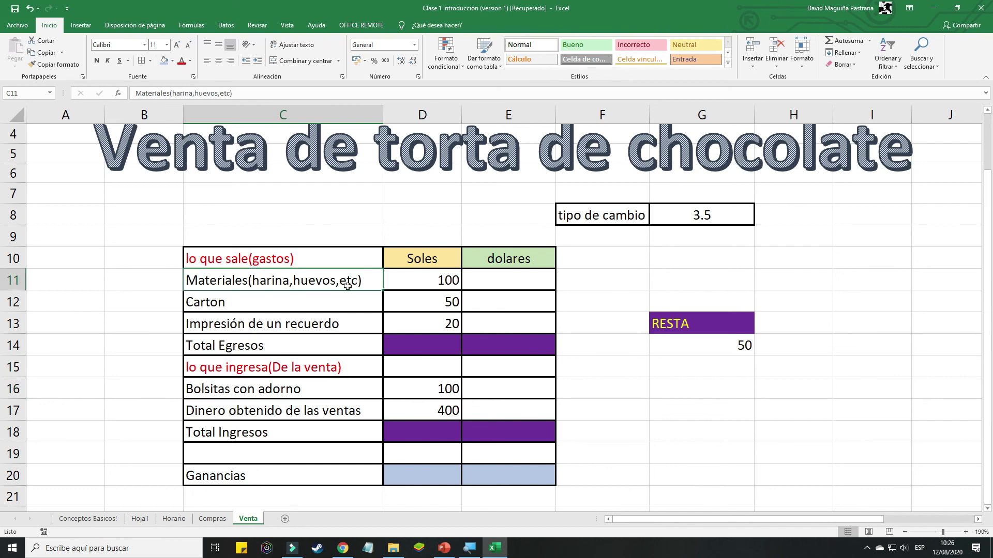
pyautogui.click(282, 304)
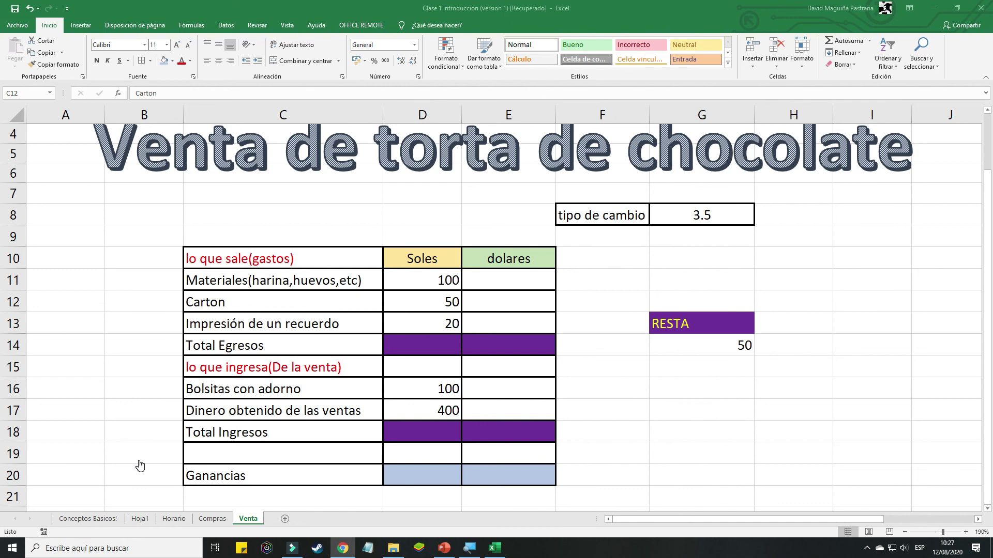
pyautogui.click(448, 303)
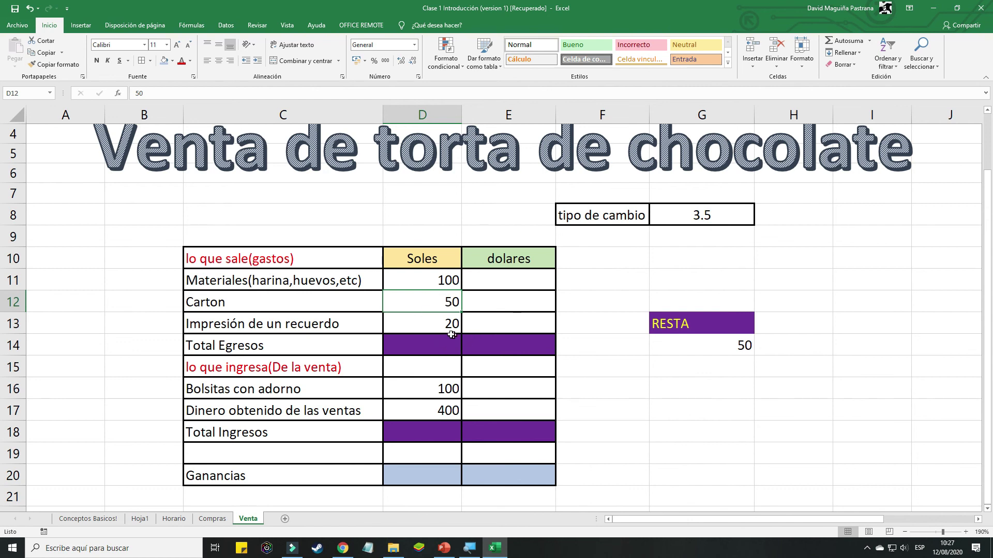
pyautogui.click(436, 329)
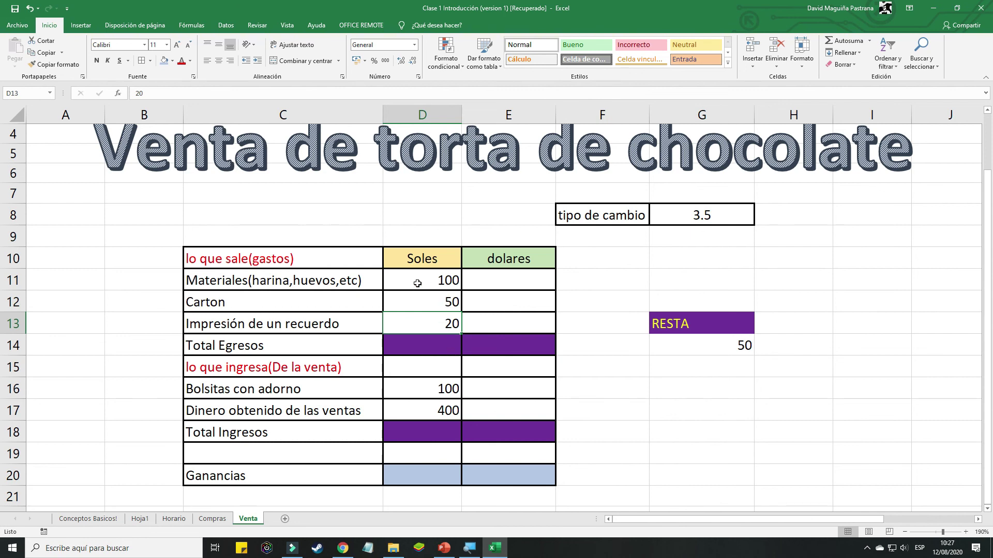
# Calculate Total Egresos in soles in D14 by summing D11:D13 with Autosuma
pyautogui.moveTo(423, 279); pyautogui.dragTo(434, 322)
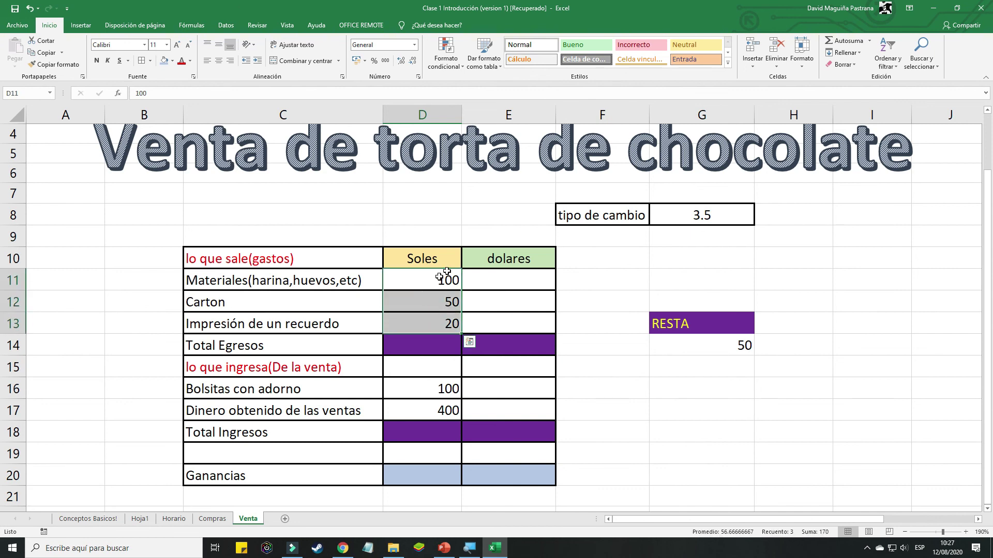
pyautogui.click(851, 44)
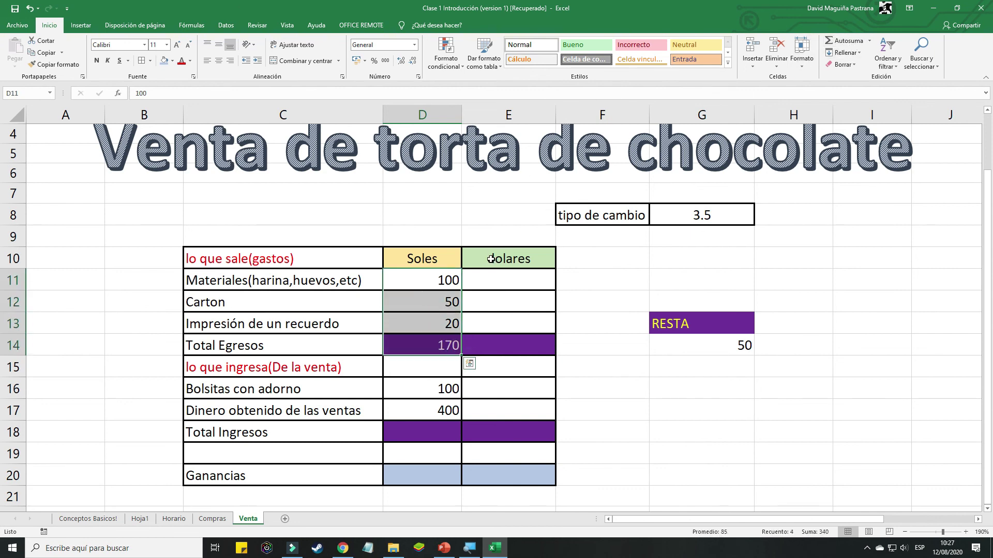
pyautogui.click(432, 345)
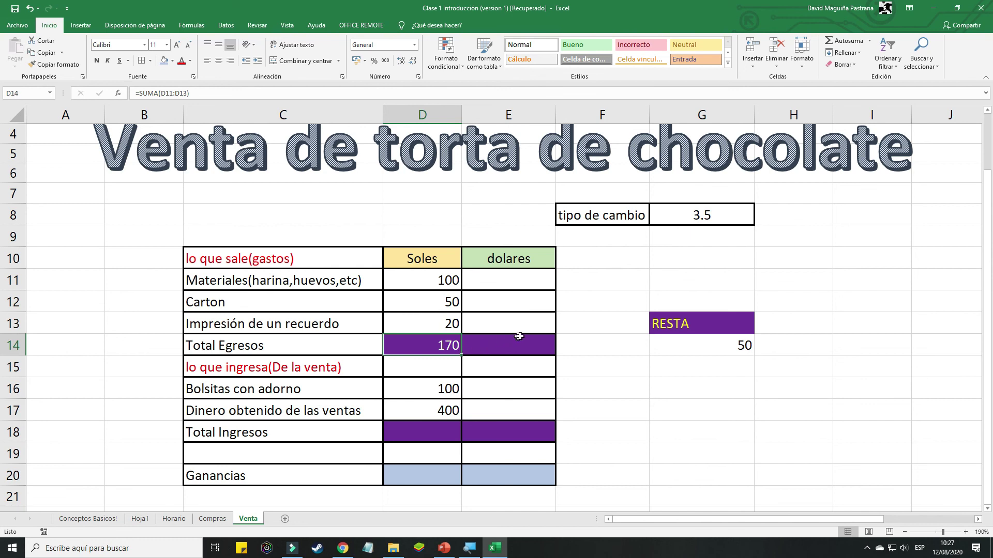
# Set the tipo de cambio in G8 to 3.54
pyautogui.click(704, 211)
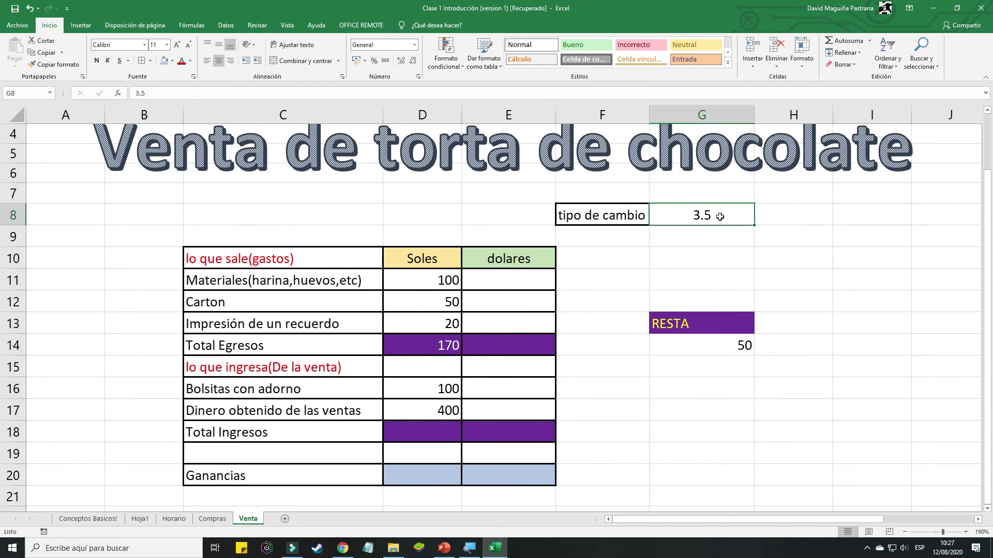
pyautogui.doubleClick(720, 216)
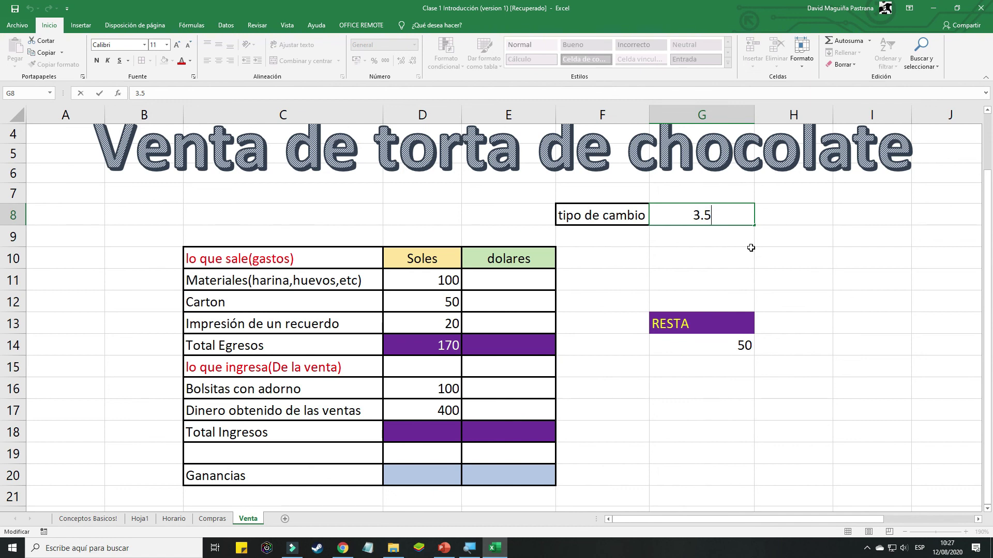
pyautogui.write('4')
pyautogui.click(751, 249)
pyautogui.click(717, 216)
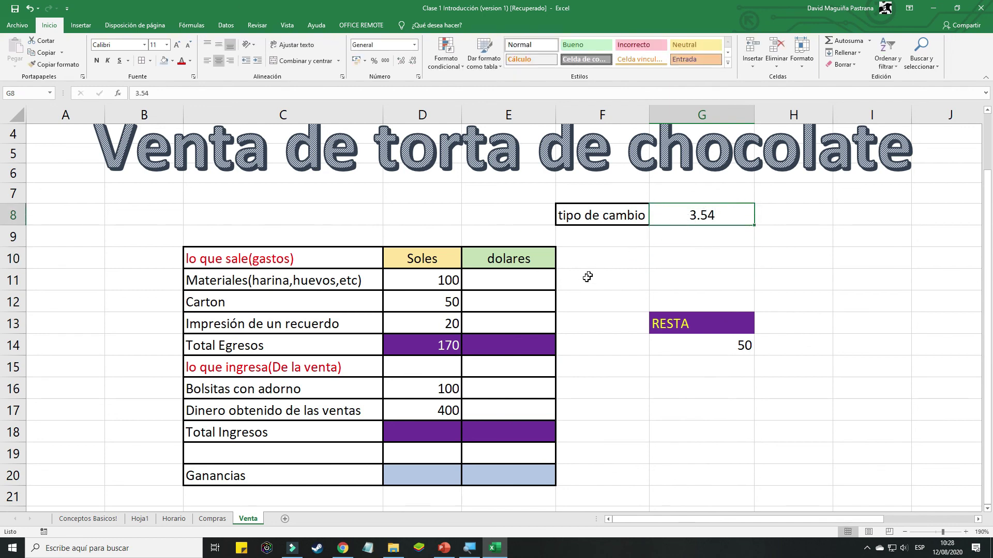
# Convert Total Egresos to dollars in E14 with the formula =D14/G8
pyautogui.click(508, 343)
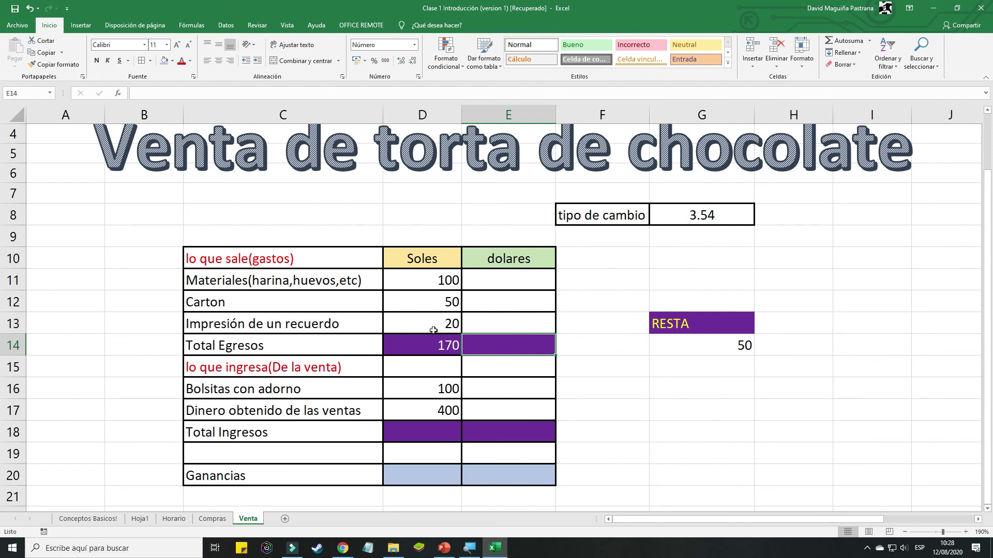
pyautogui.click(436, 346)
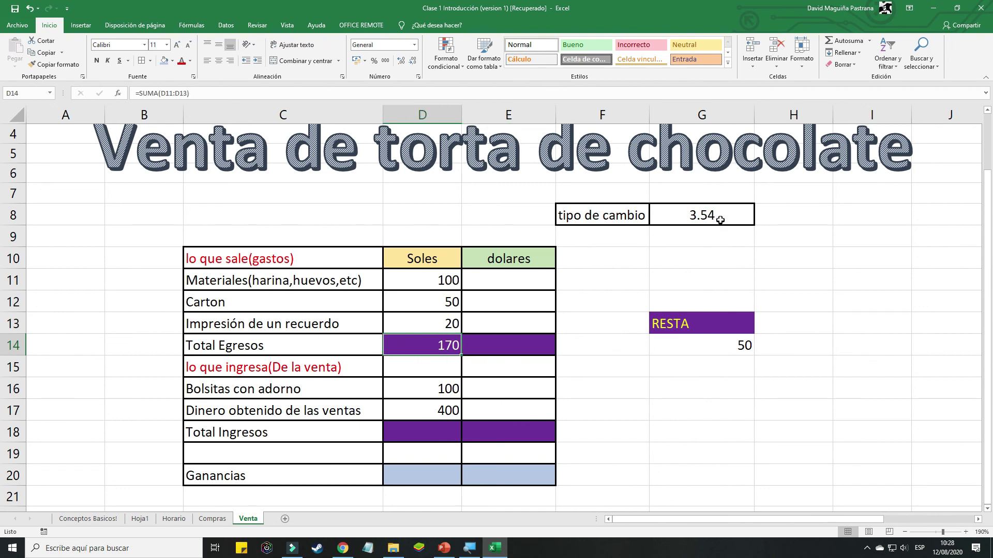
pyautogui.click(505, 346)
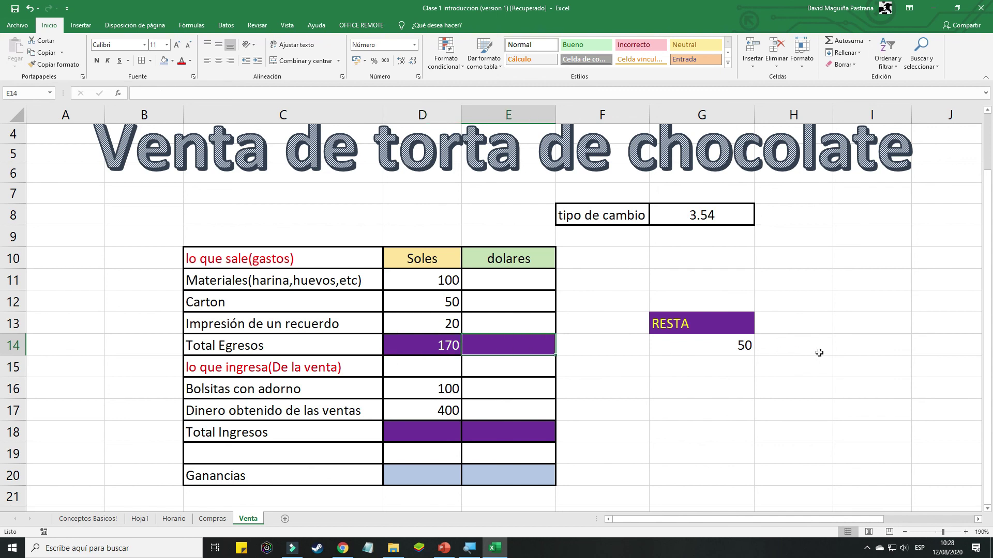
pyautogui.write('=')
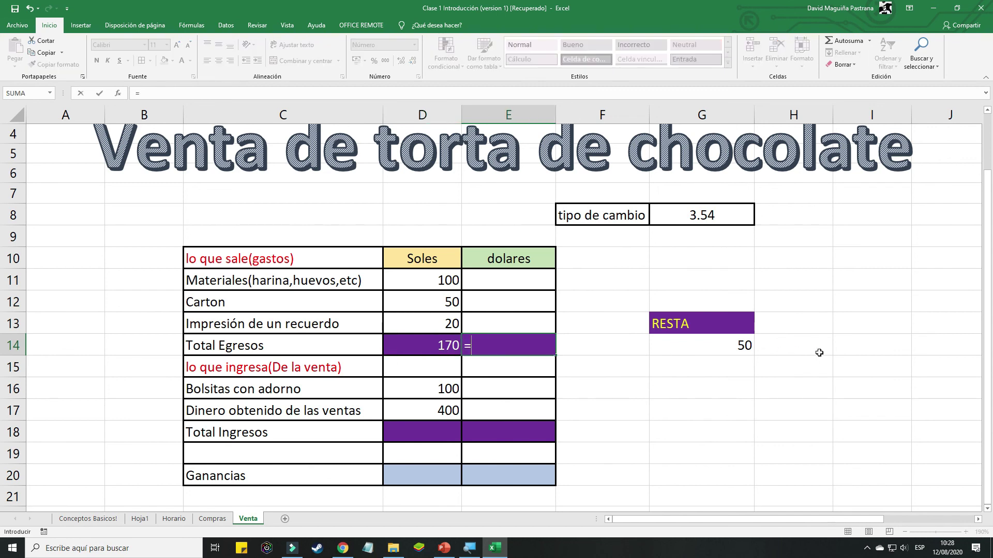
pyautogui.click(418, 354)
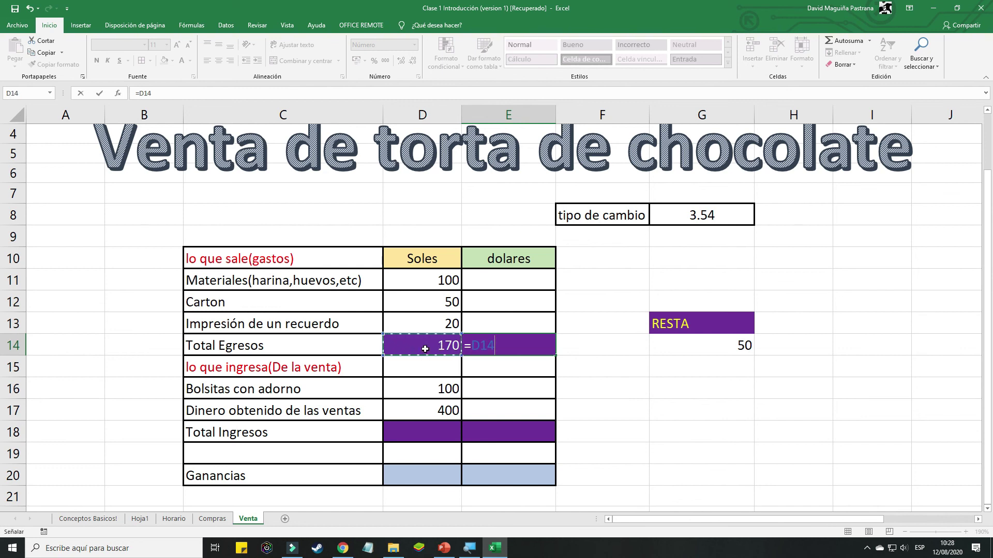
pyautogui.write('/')
pyautogui.click(712, 220)
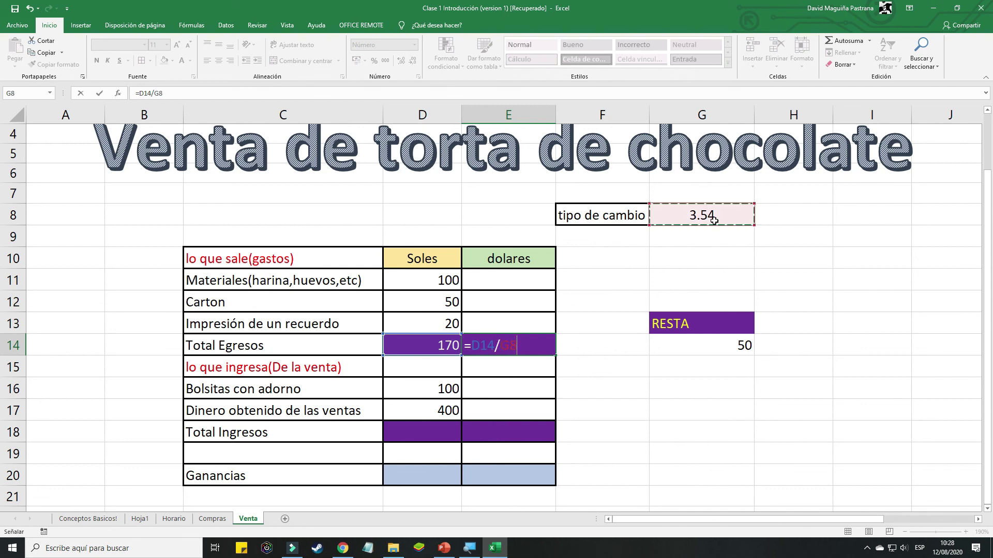
pyautogui.click(530, 343)
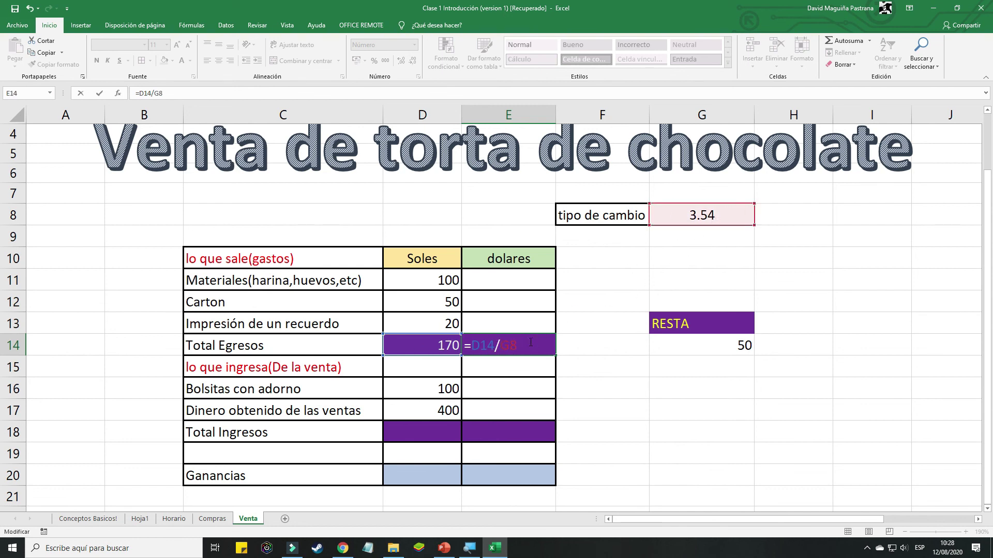
pyautogui.press('Return')
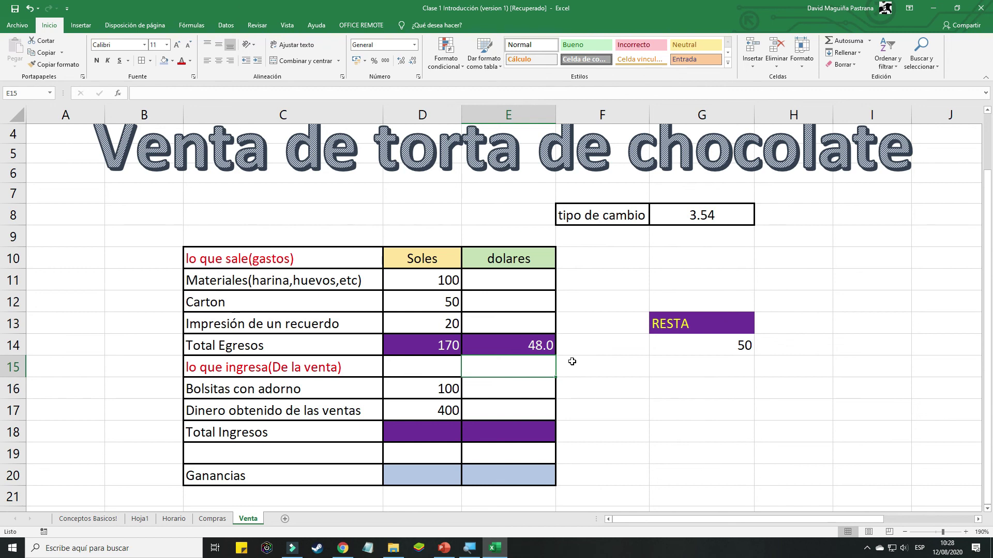
# Calculate Total Ingresos in soles in D18 by summing D16:D17 with Autosuma
pyautogui.moveTo(422, 389); pyautogui.dragTo(432, 410)
pyautogui.click(431, 387)
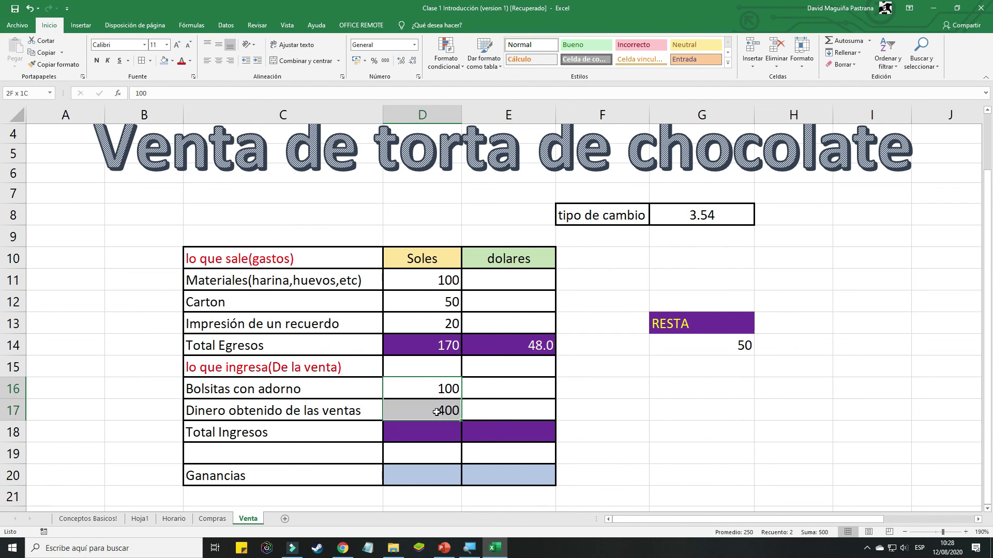
pyautogui.click(851, 44)
pyautogui.click(428, 439)
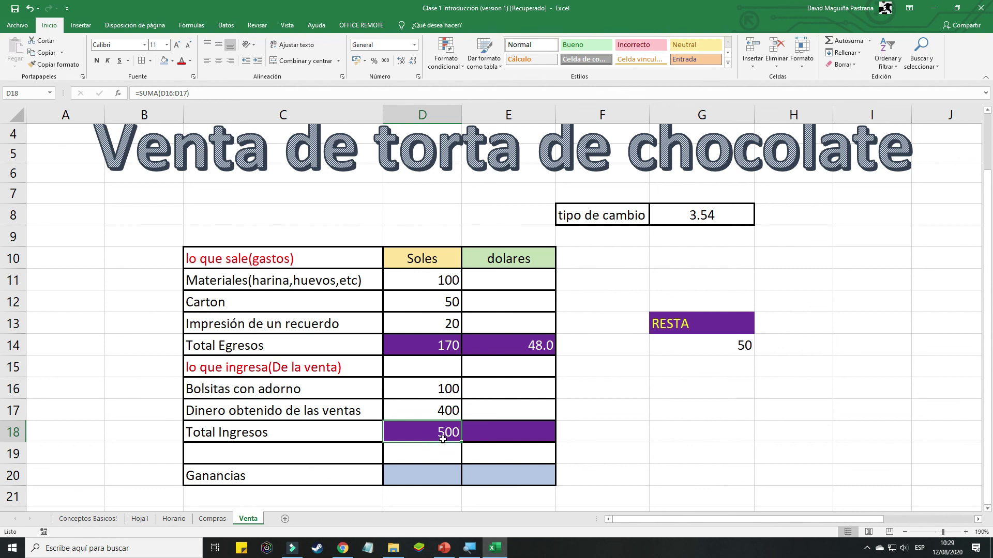
# Convert Total Ingresos to dollars in E18 with the formula =D18/G8
pyautogui.click(477, 436)
pyautogui.write('(')
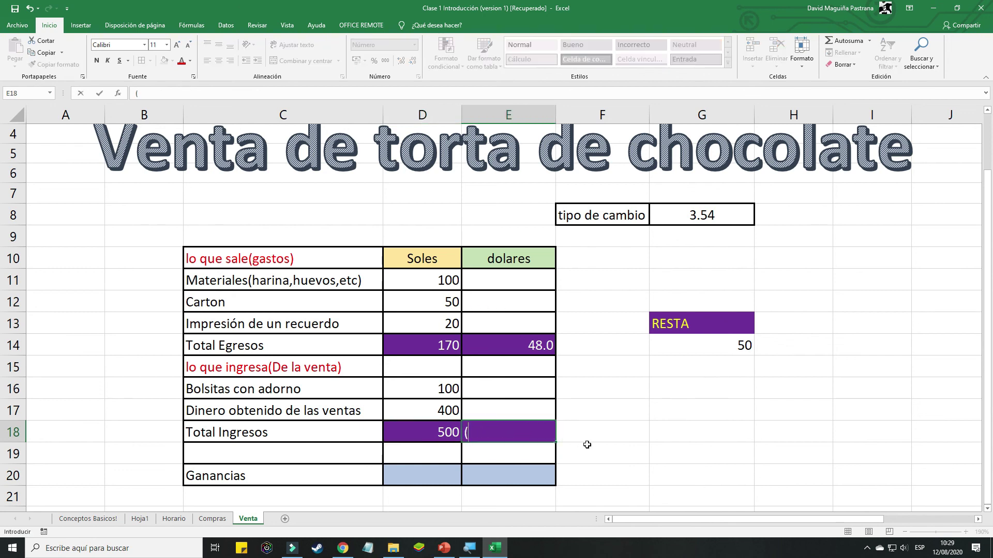
pyautogui.press('BackSpace')
pyautogui.write('=')
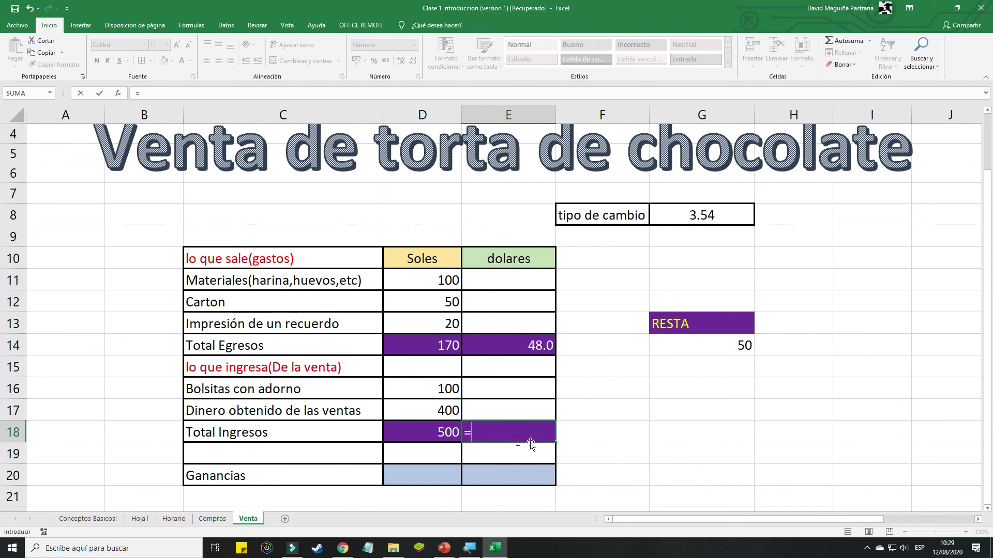
pyautogui.click(445, 437)
pyautogui.write('/')
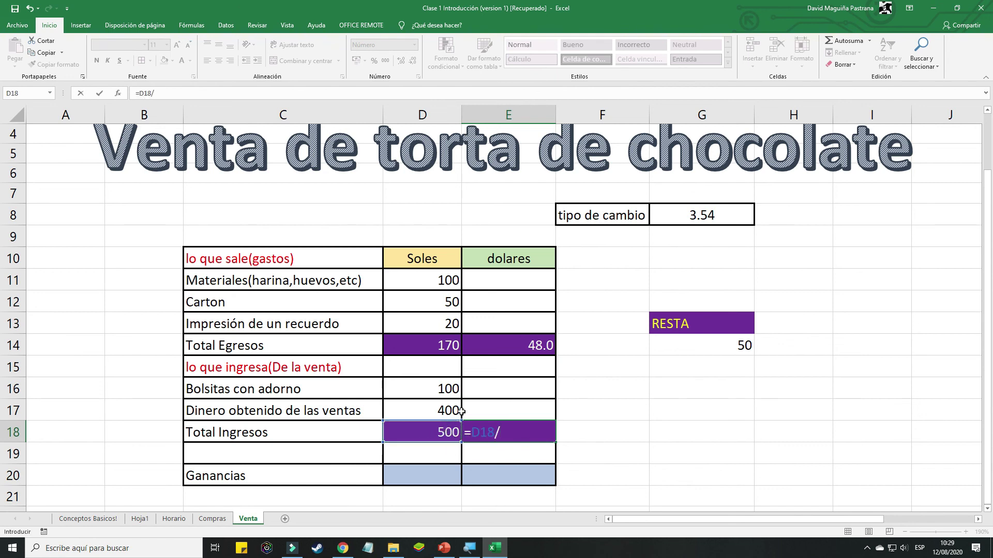
pyautogui.click(724, 214)
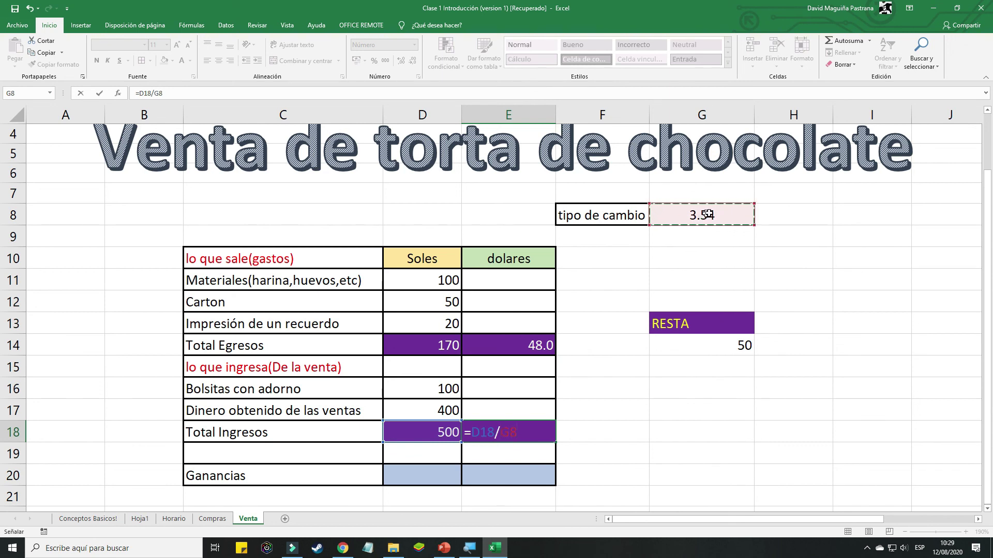
pyautogui.press('Return')
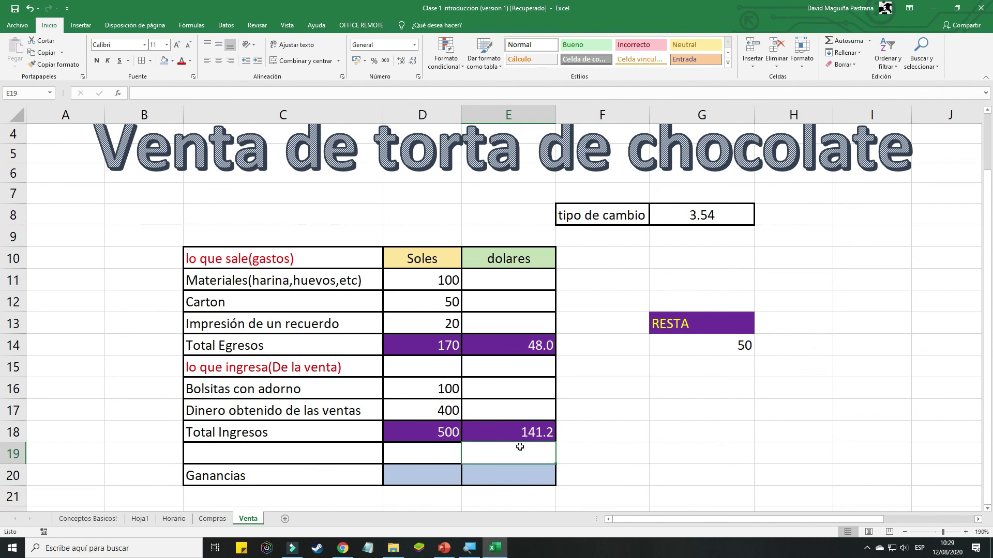
# Calculate Ganancias in soles in D20 by subtracting Total Egresos from Total Ingresos with =D18-D14
pyautogui.click(420, 473)
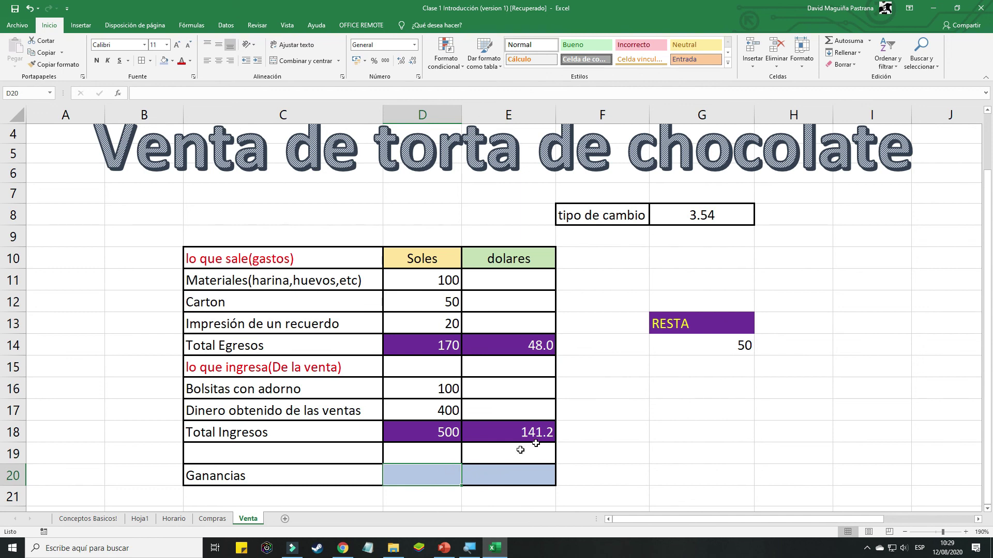
pyautogui.click(689, 325)
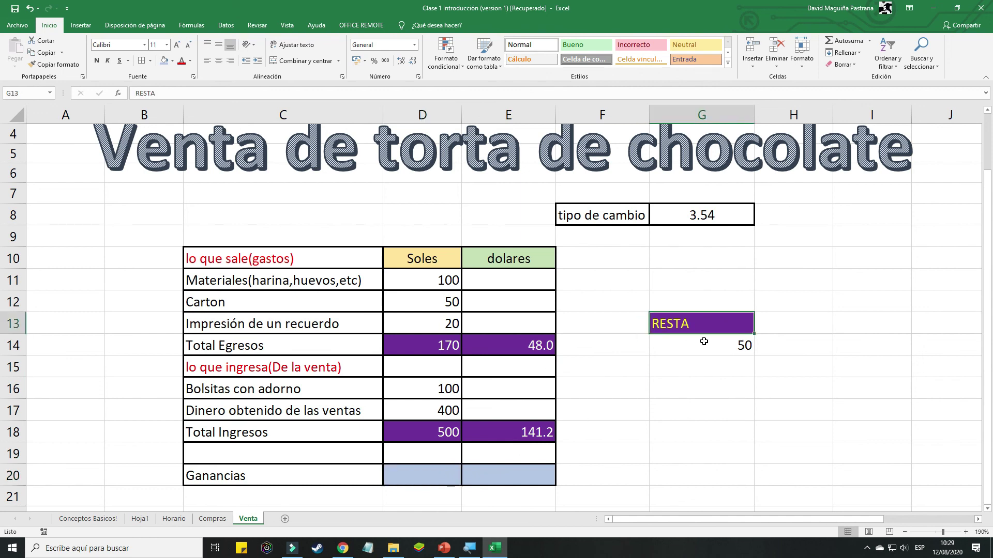
pyautogui.click(430, 483)
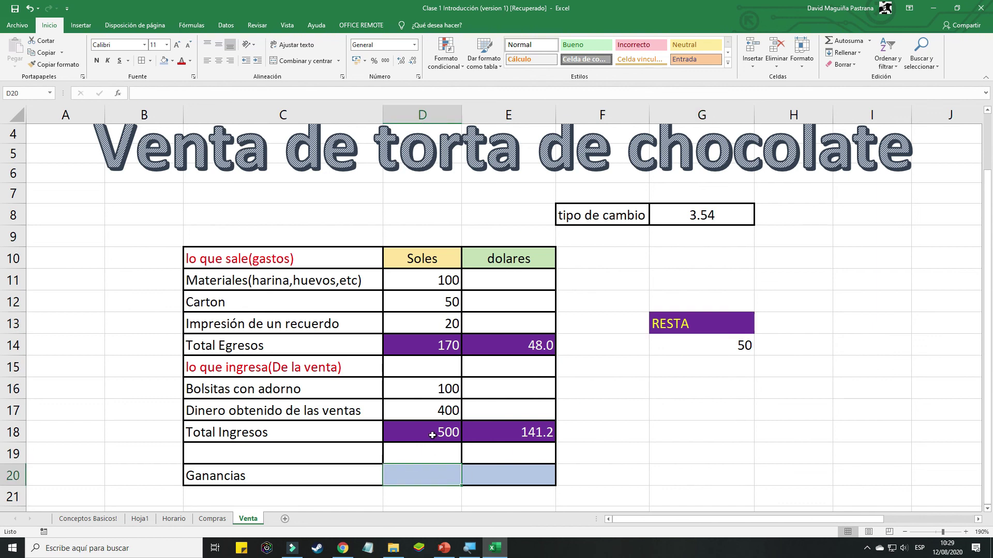
pyautogui.click(432, 435)
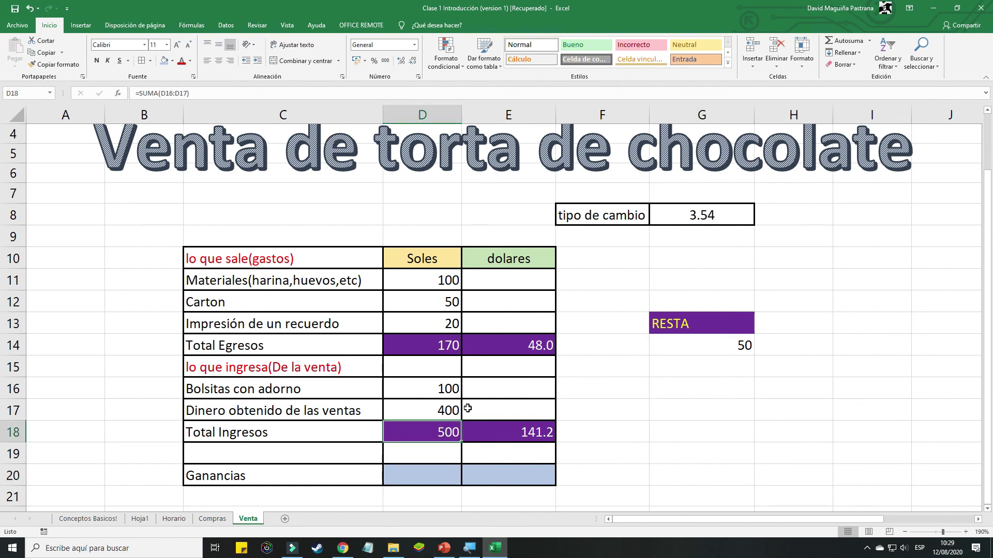
pyautogui.click(426, 481)
pyautogui.write('=')
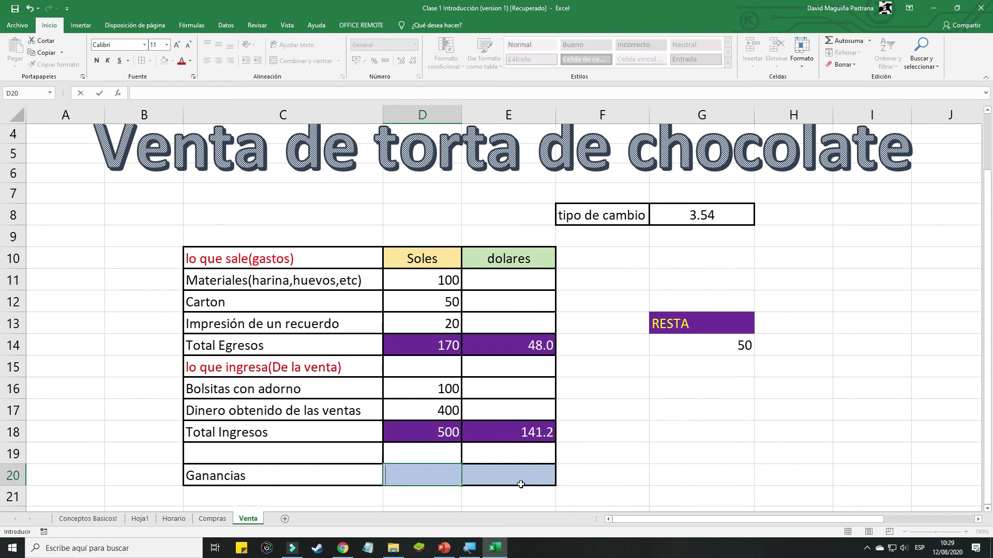
pyautogui.click(437, 438)
pyautogui.write('-')
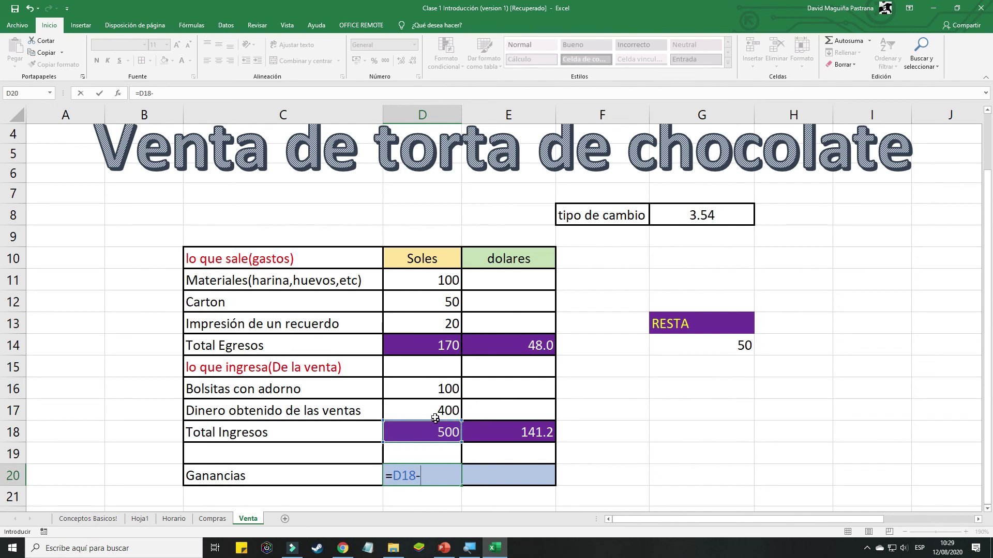
pyautogui.click(440, 351)
pyautogui.press('Return')
pyautogui.click(439, 476)
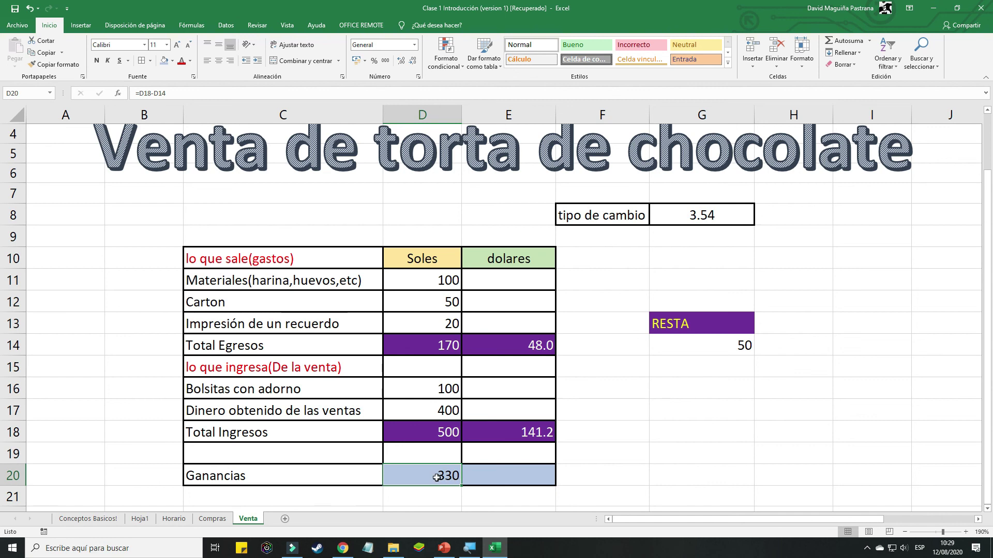
# Try the reversed subtraction =D14-D18 in the Ganancias soles cell D20
pyautogui.doubleClick(438, 477)
pyautogui.moveTo(443, 477); pyautogui.dragTo(394, 476)
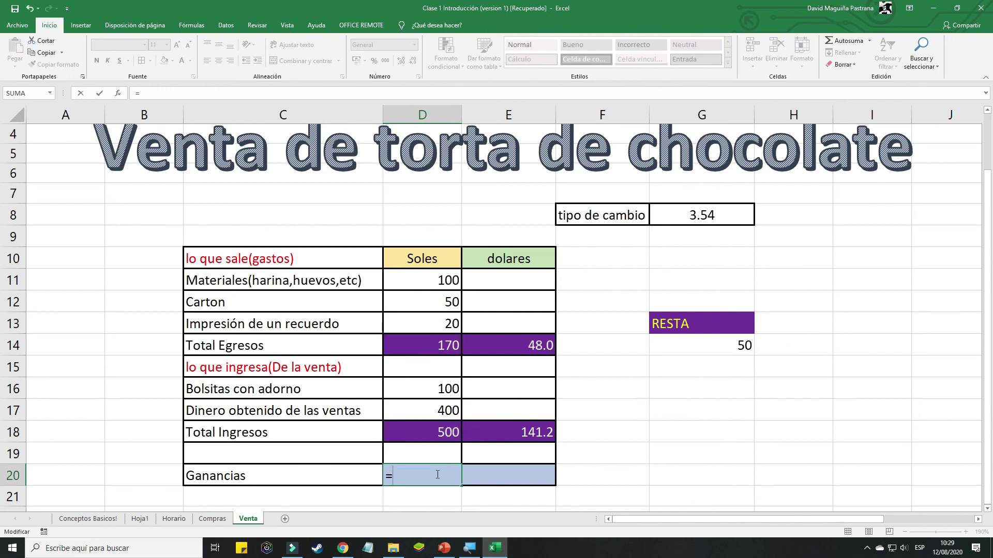
pyautogui.click(430, 348)
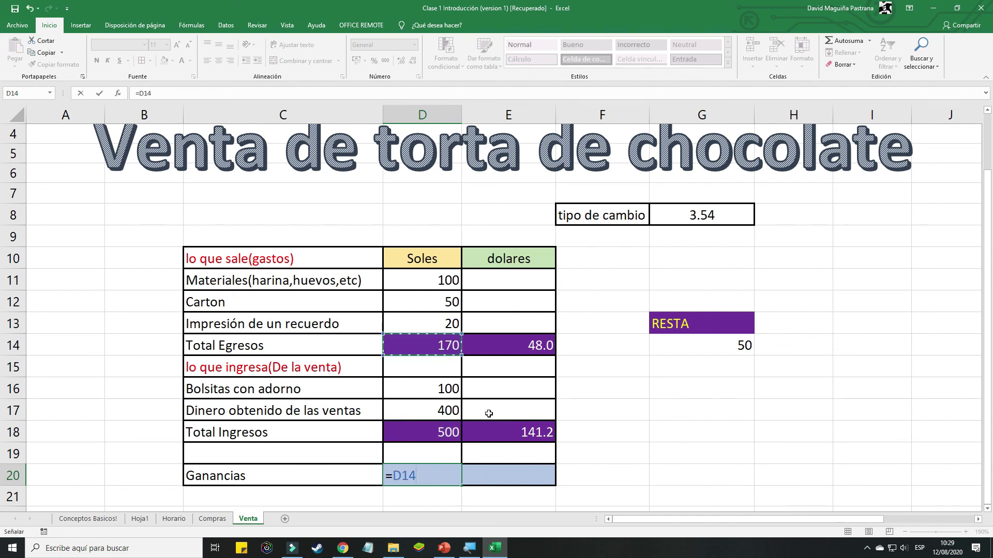
pyautogui.write('-')
pyautogui.click(458, 435)
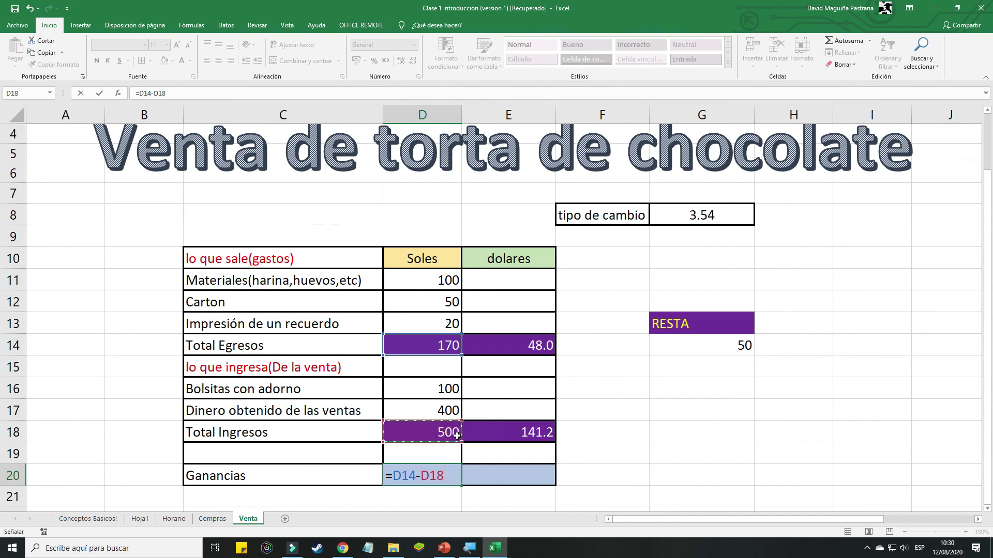
pyautogui.press('Return')
pyautogui.click(437, 481)
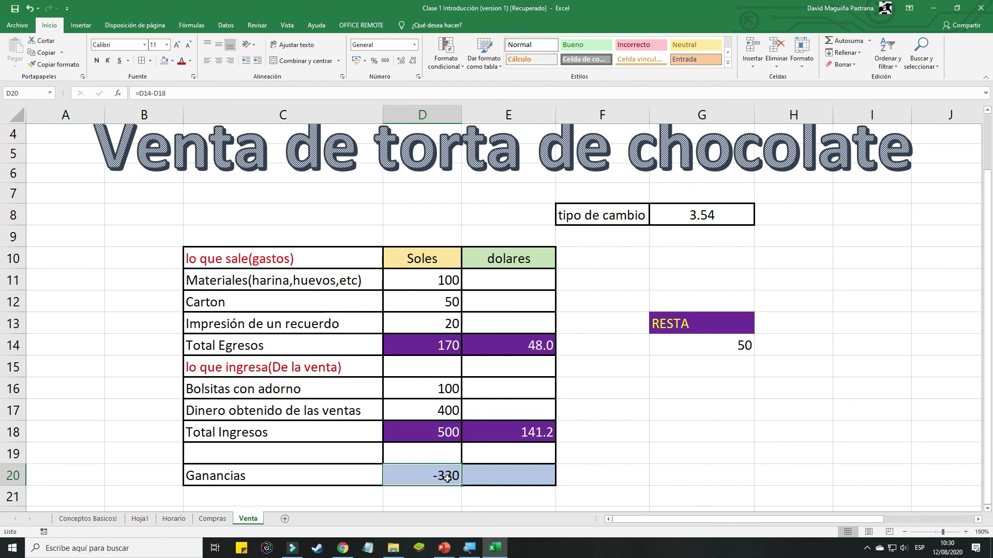
# Replace the reversed subtraction in D20 with =D18-D14, taking Total Egresos from Total Ingresos
pyautogui.doubleClick(442, 479)
pyautogui.moveTo(447, 476); pyautogui.dragTo(395, 477)
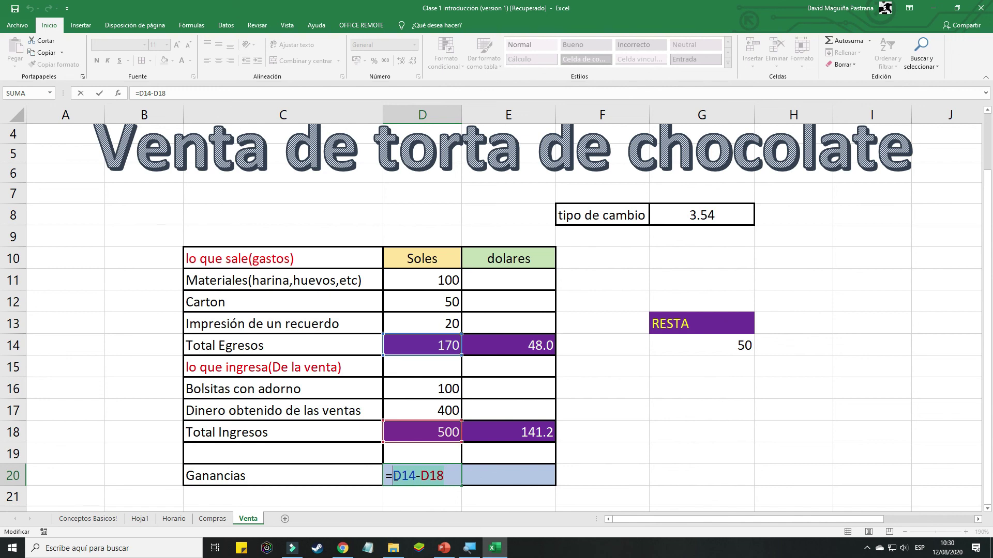
pyautogui.click(450, 476)
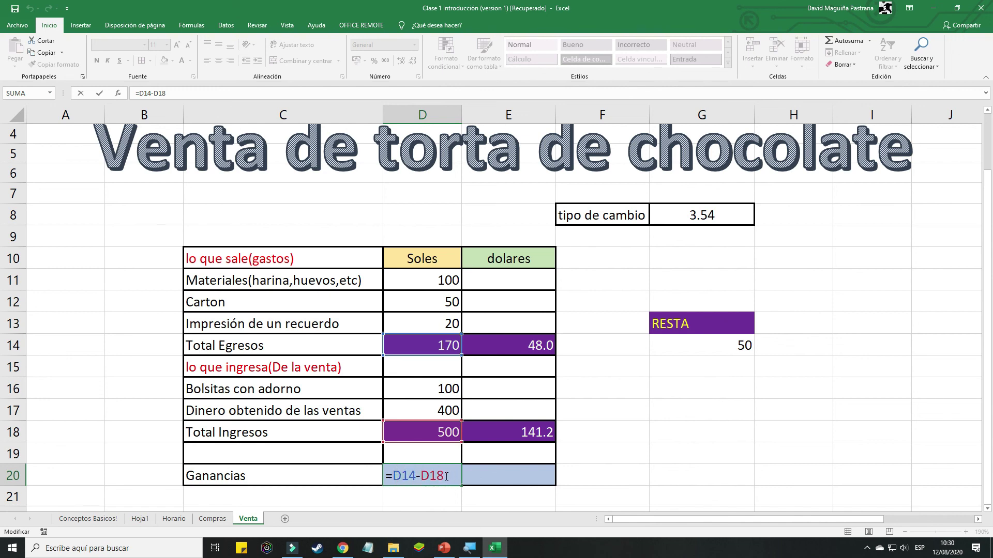
pyautogui.moveTo(448, 475); pyautogui.dragTo(393, 475)
pyautogui.press('BackSpace')
pyautogui.click(442, 437)
pyautogui.write('-')
pyautogui.click(435, 343)
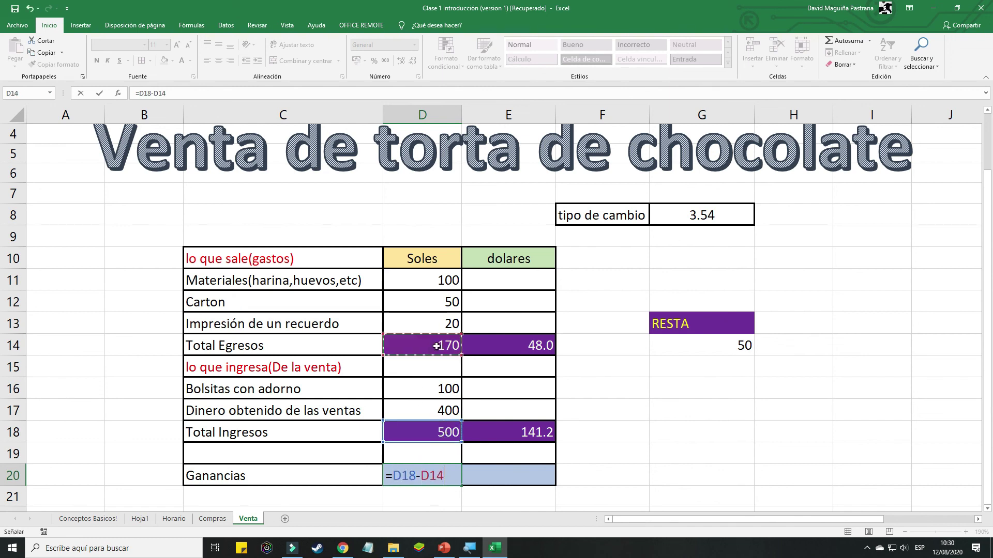
pyautogui.press('Return')
pyautogui.click(442, 469)
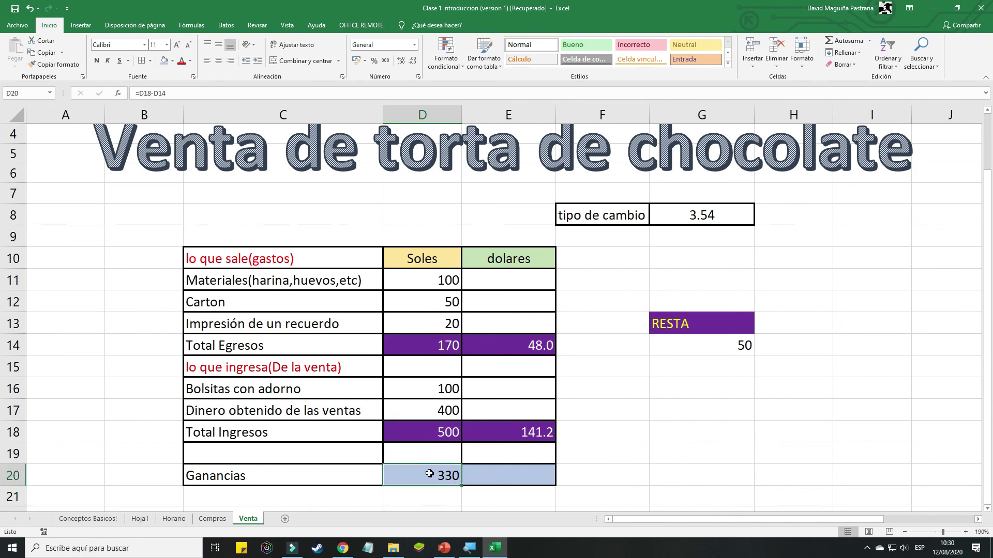
# Convert Ganancias to dollars in E20 with the formula =D20/G8
pyautogui.click(493, 480)
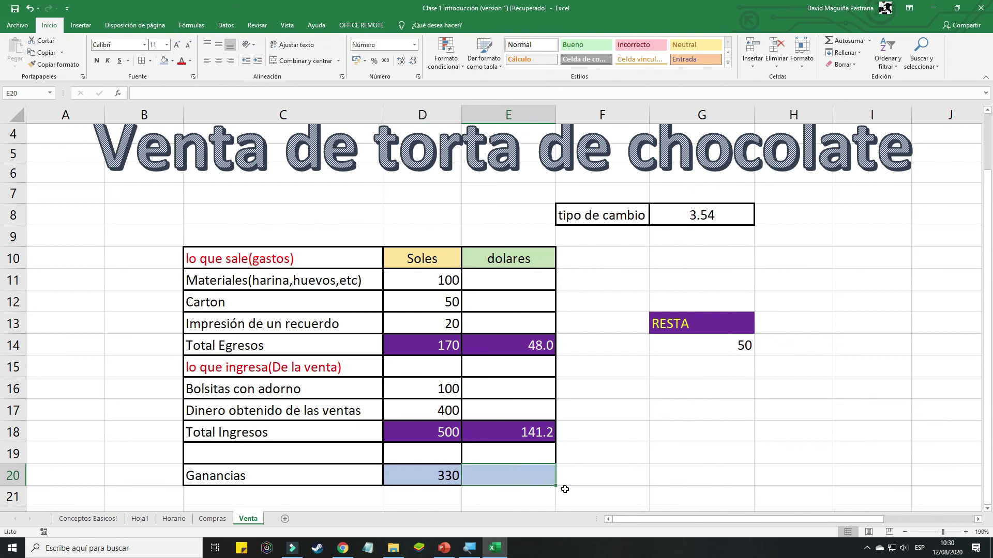
pyautogui.write('=')
pyautogui.click(437, 472)
pyautogui.write('(')
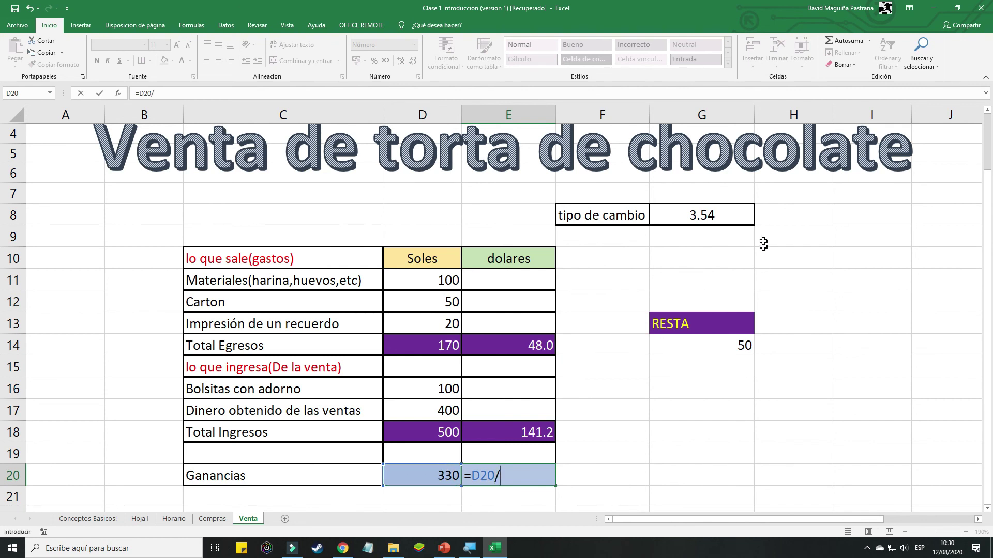
pyautogui.click(734, 216)
pyautogui.press('Return')
# Inspect the formula in E20 and compare the Ganancias amounts in soles and dollars
pyautogui.click(535, 476)
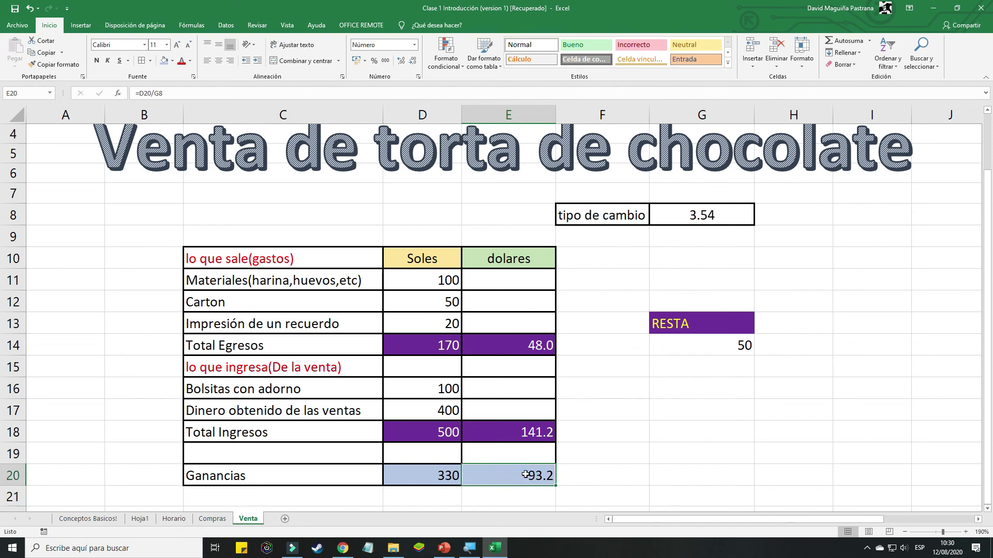
pyautogui.doubleClick(523, 477)
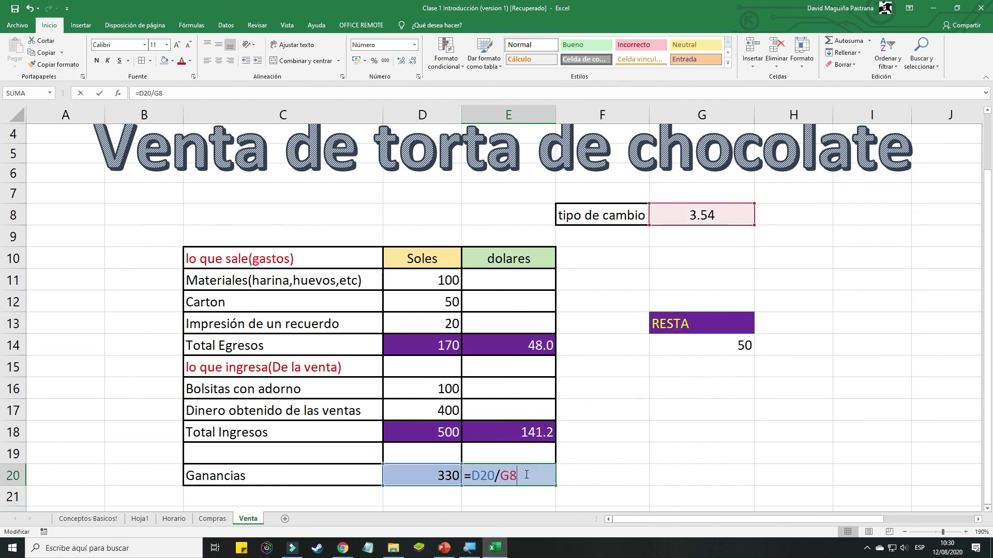
pyautogui.click(598, 474)
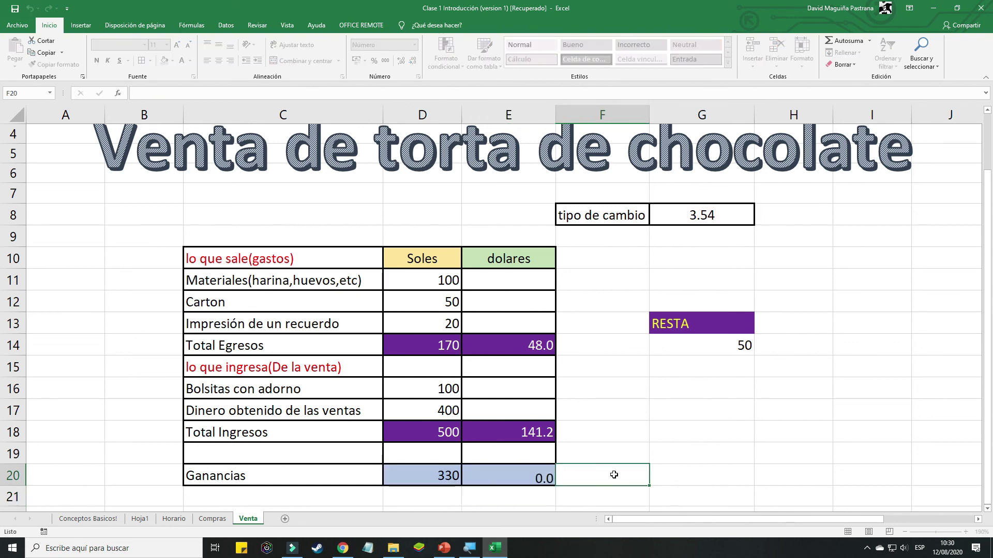
pyautogui.click(544, 478)
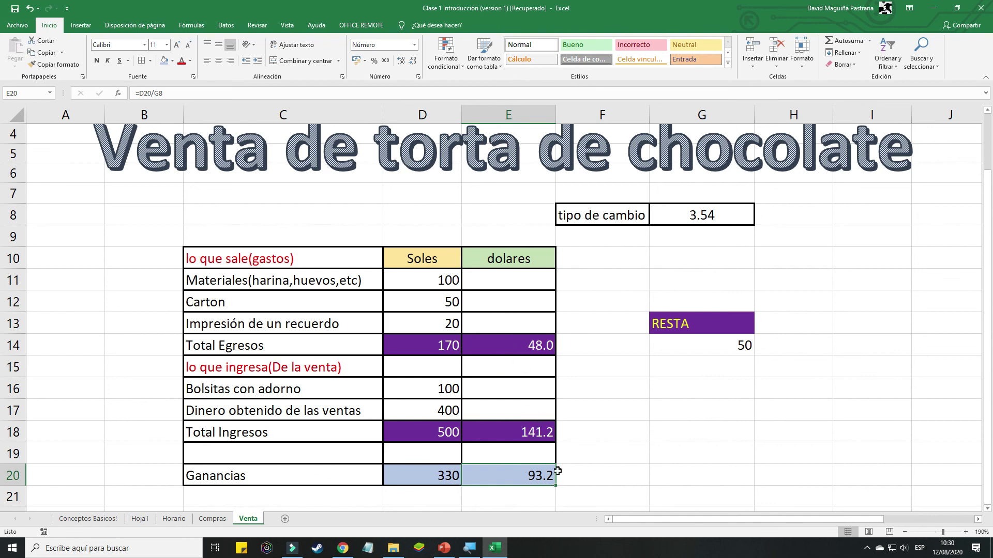
pyautogui.click(420, 473)
pyautogui.click(526, 478)
pyautogui.click(425, 479)
pyautogui.click(506, 479)
pyautogui.click(632, 406)
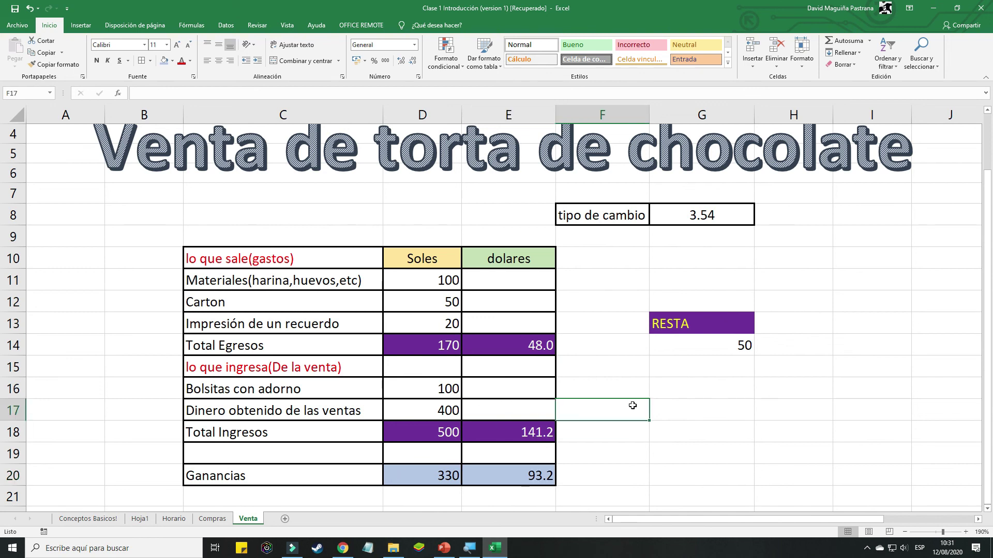